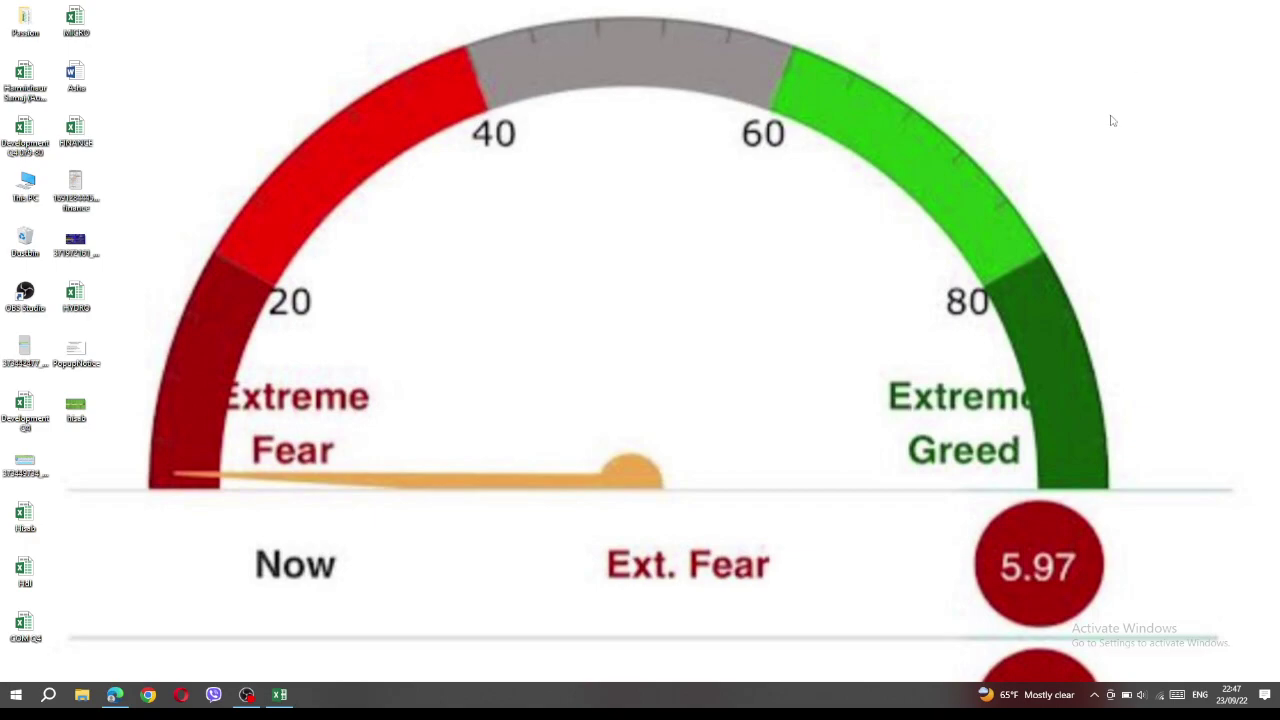
Step: Switch to the HYDRO workbook in Excel and review the company title, symbol, price, both Q4 columns and the Paid Up Capital row
left_click(284, 694)
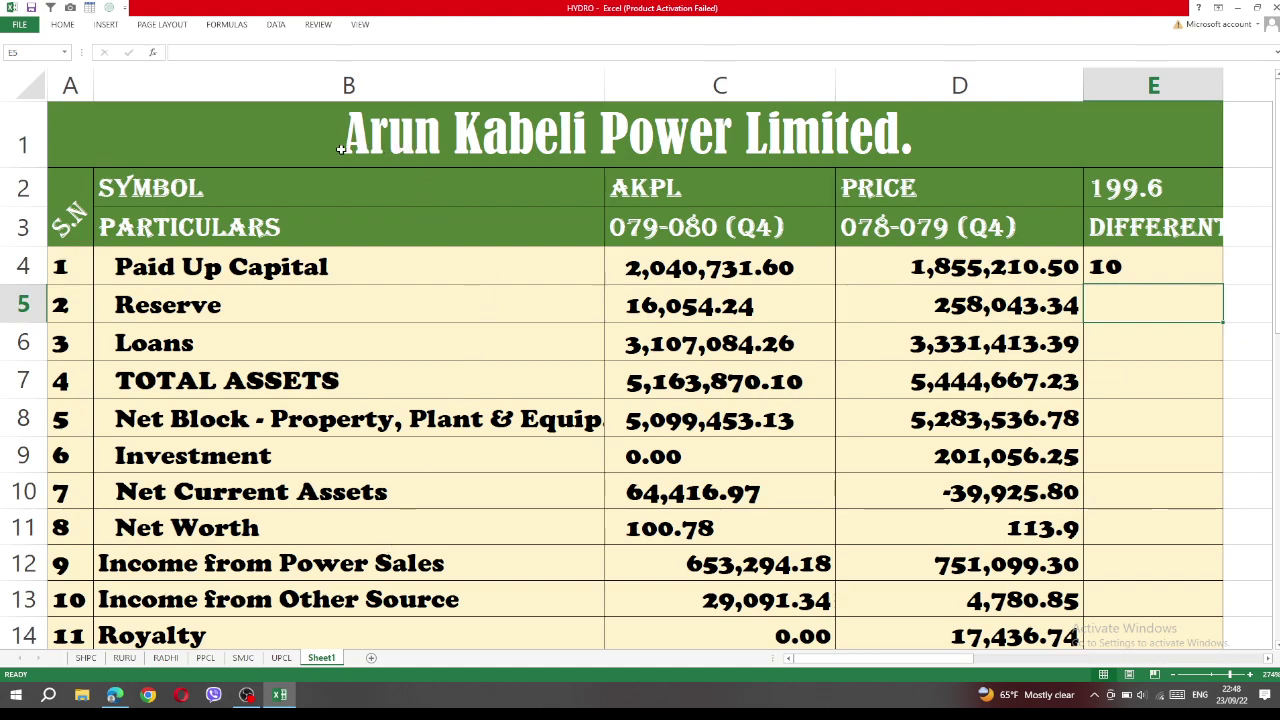
left_click(906, 128)
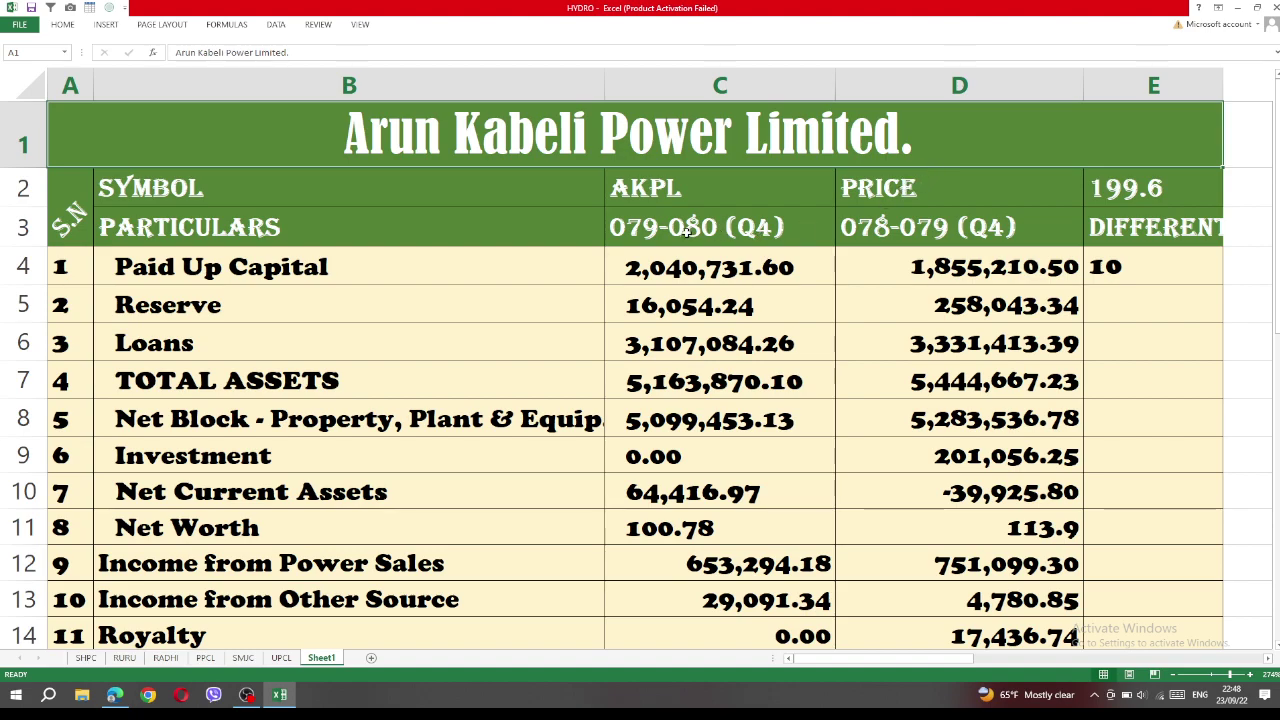
left_click(720, 190)
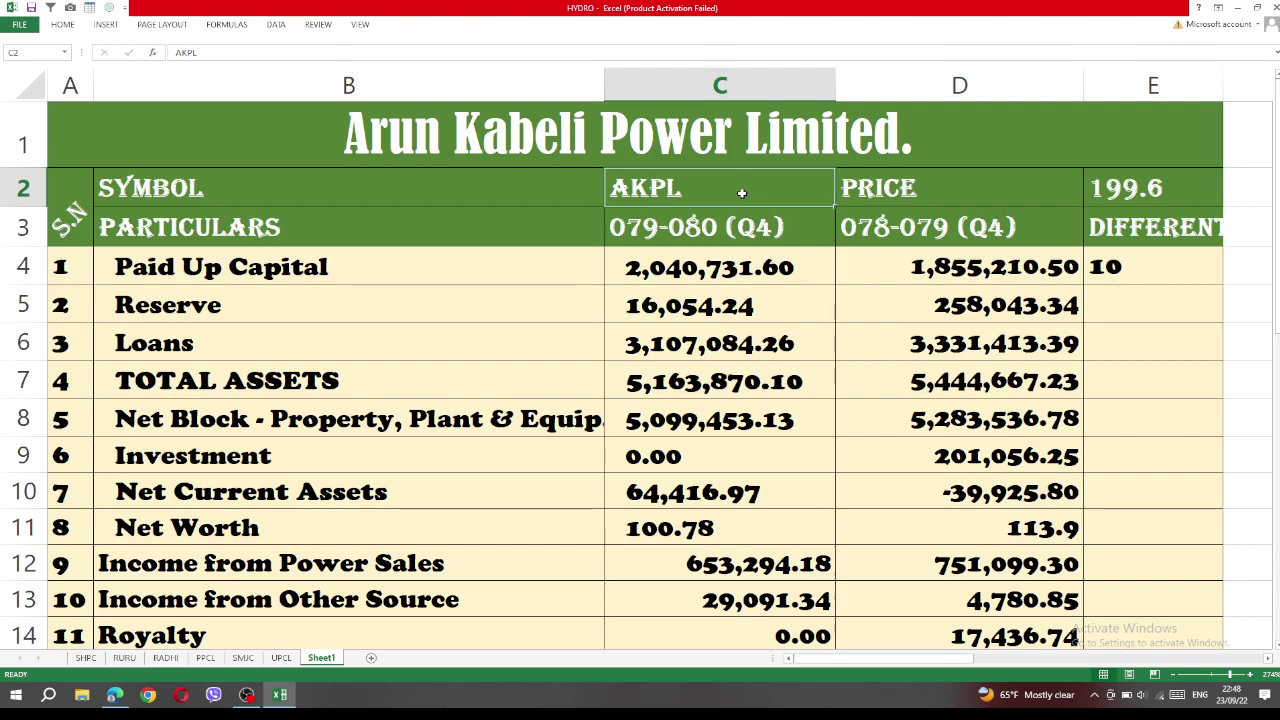
left_click(1157, 187)
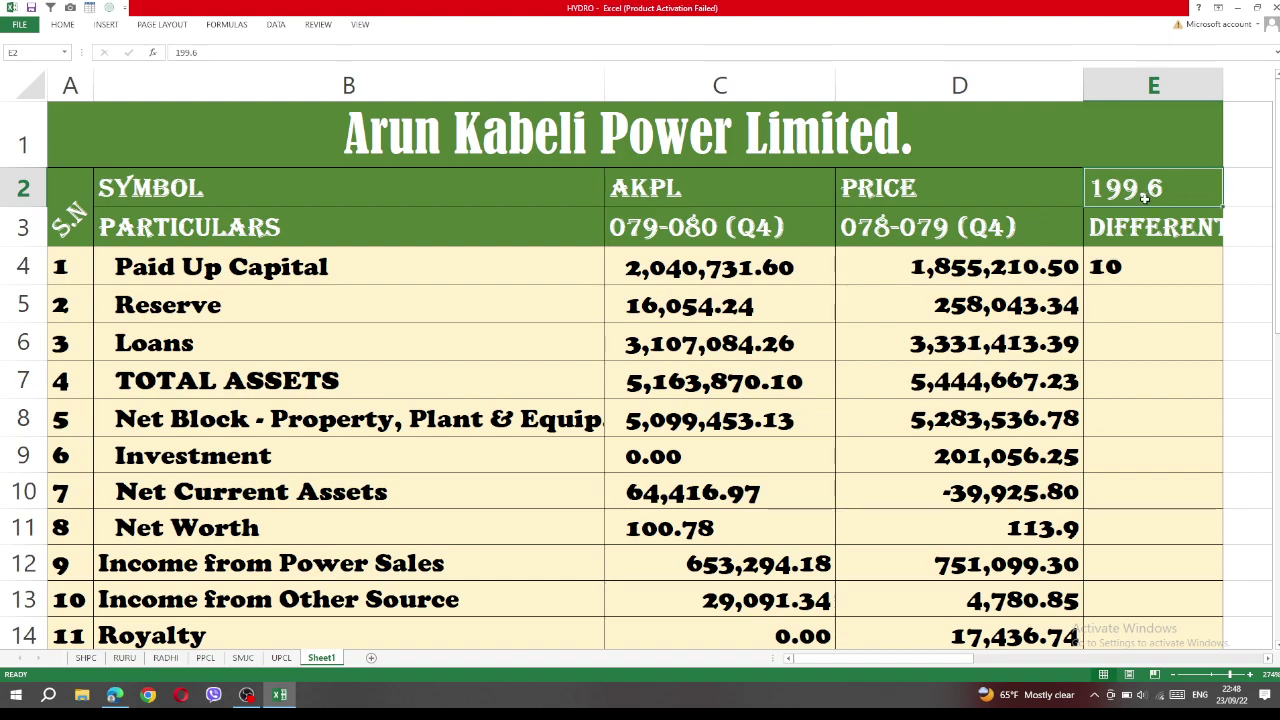
left_click(966, 75)
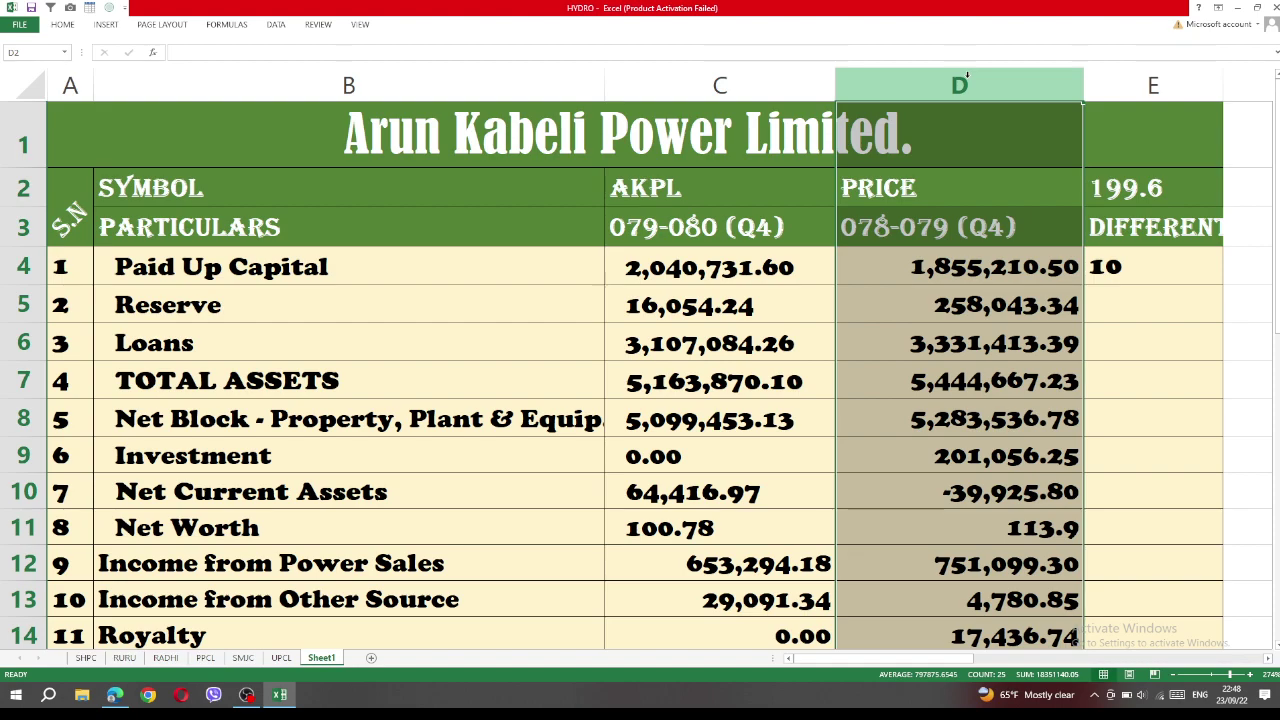
left_click(797, 80)
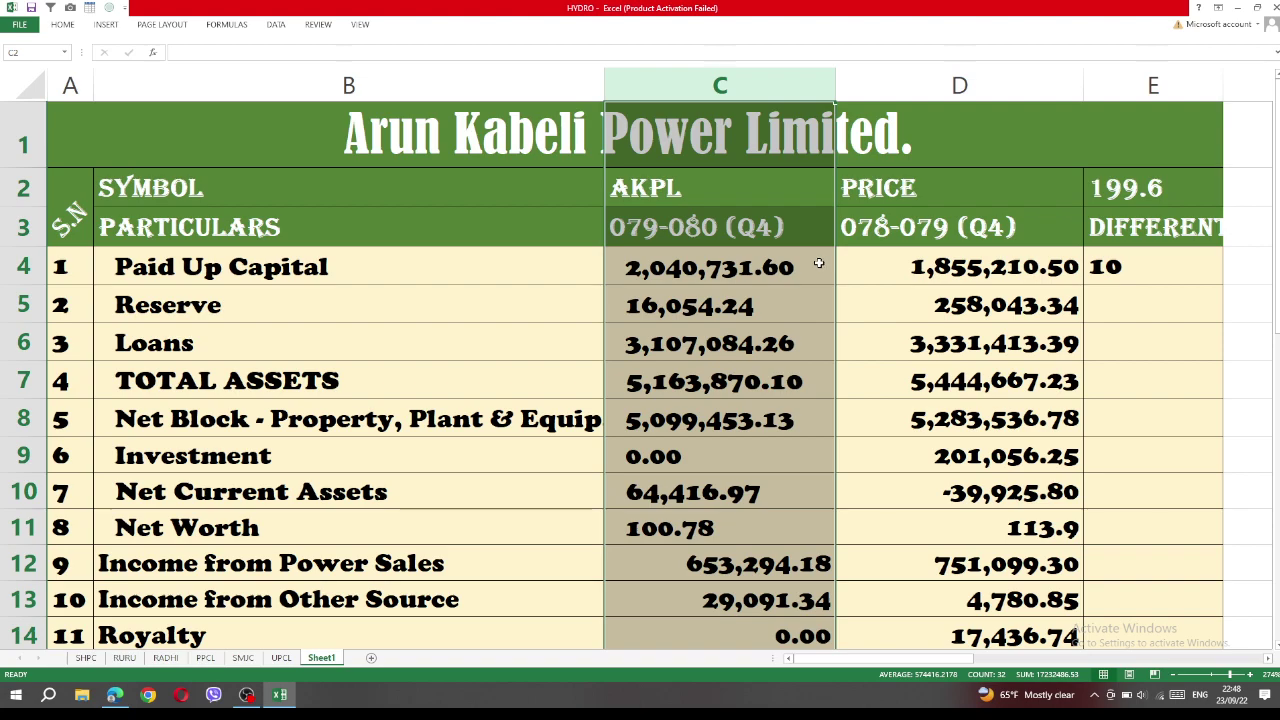
left_click(16, 266)
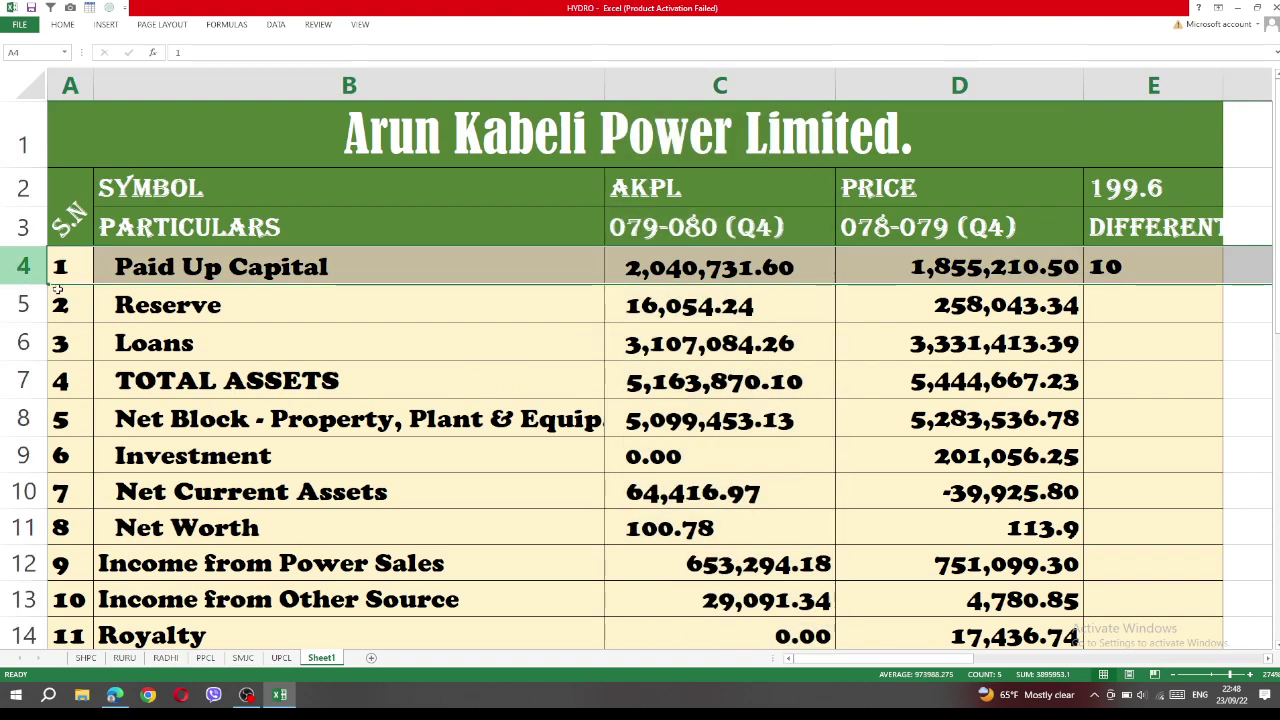
Step: Fill the percentage-difference formula from E4 down column E through the Net Current Assets row (E10)
left_click(1158, 266)
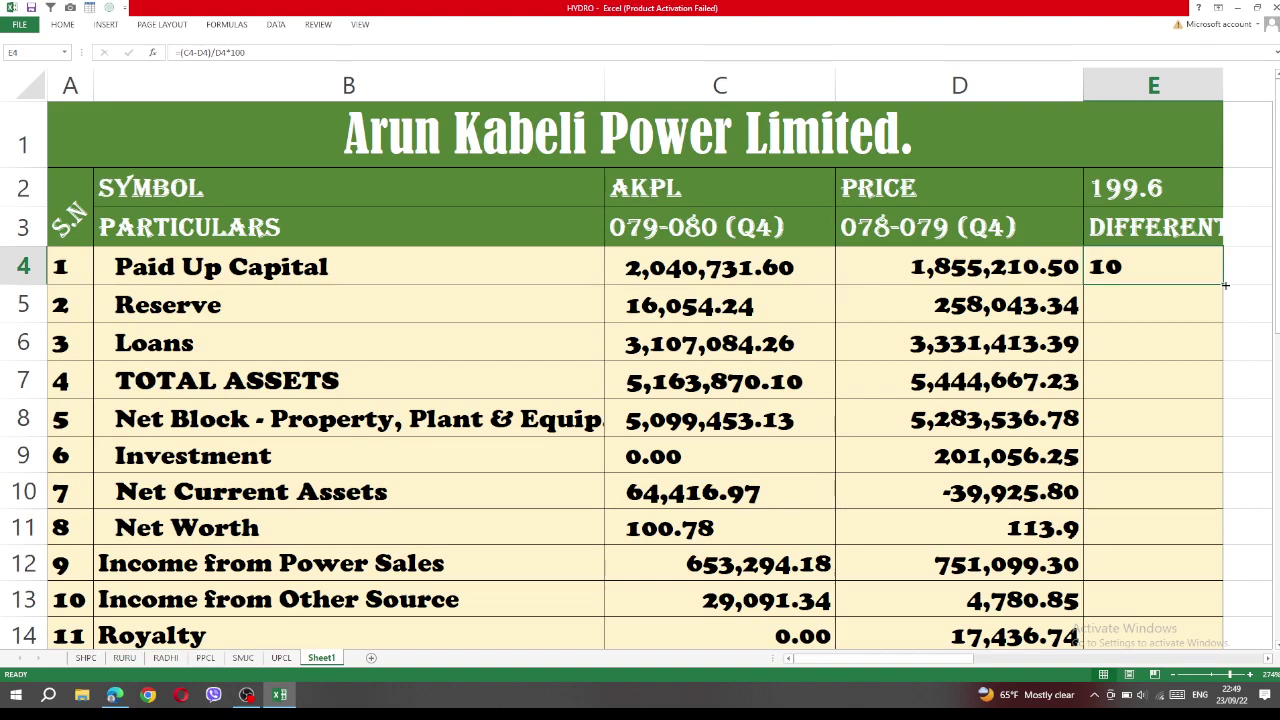
left_click_drag(1225, 286, 1222, 318)
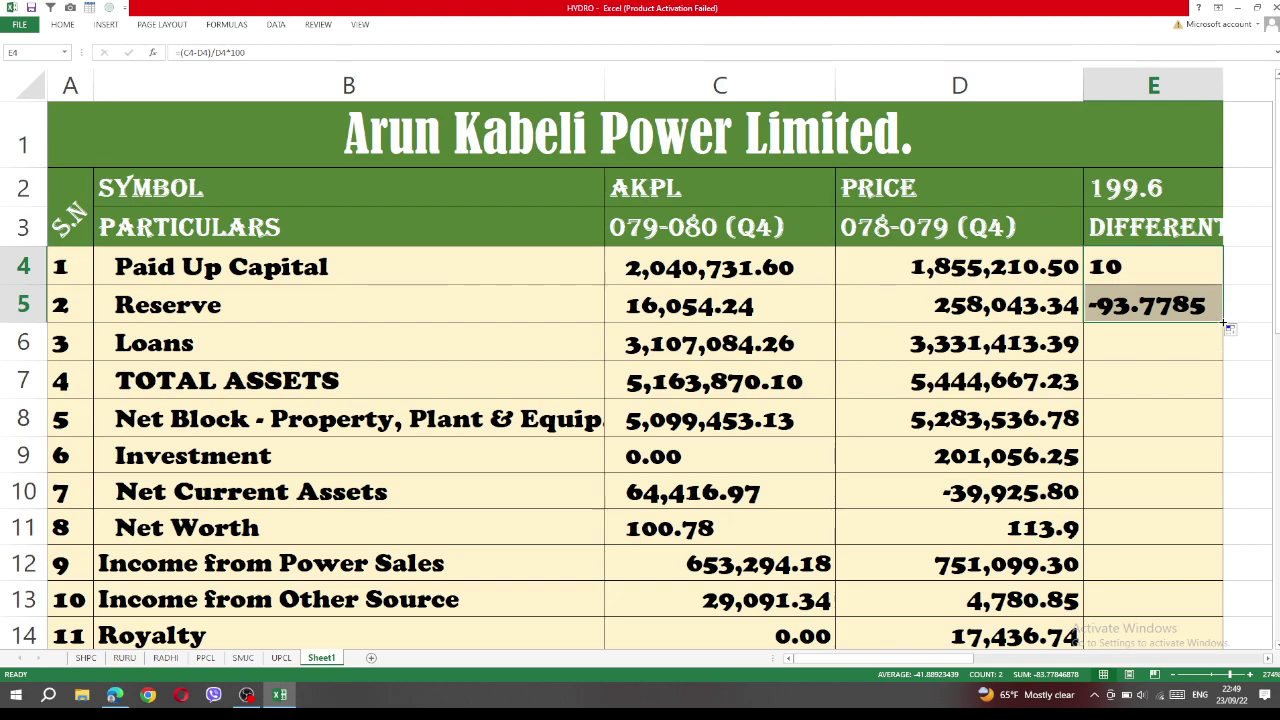
left_click_drag(1223, 323, 1232, 358)
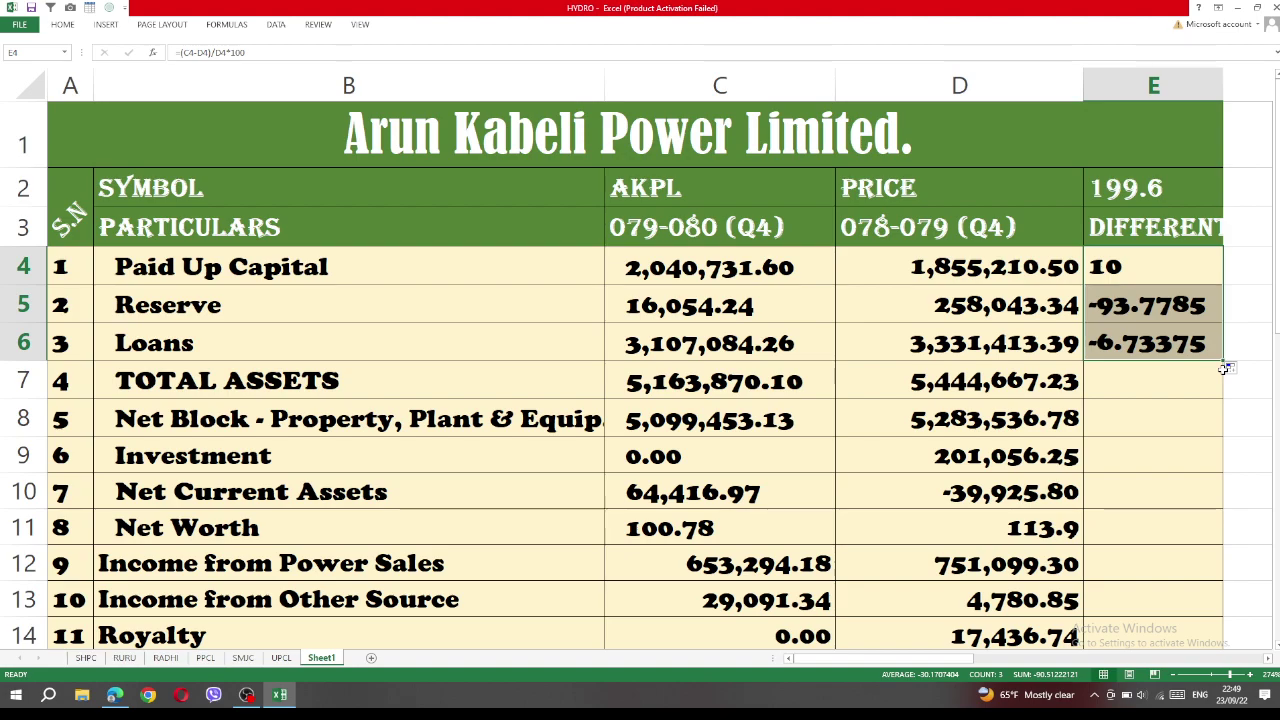
left_click_drag(1222, 361, 1220, 393)
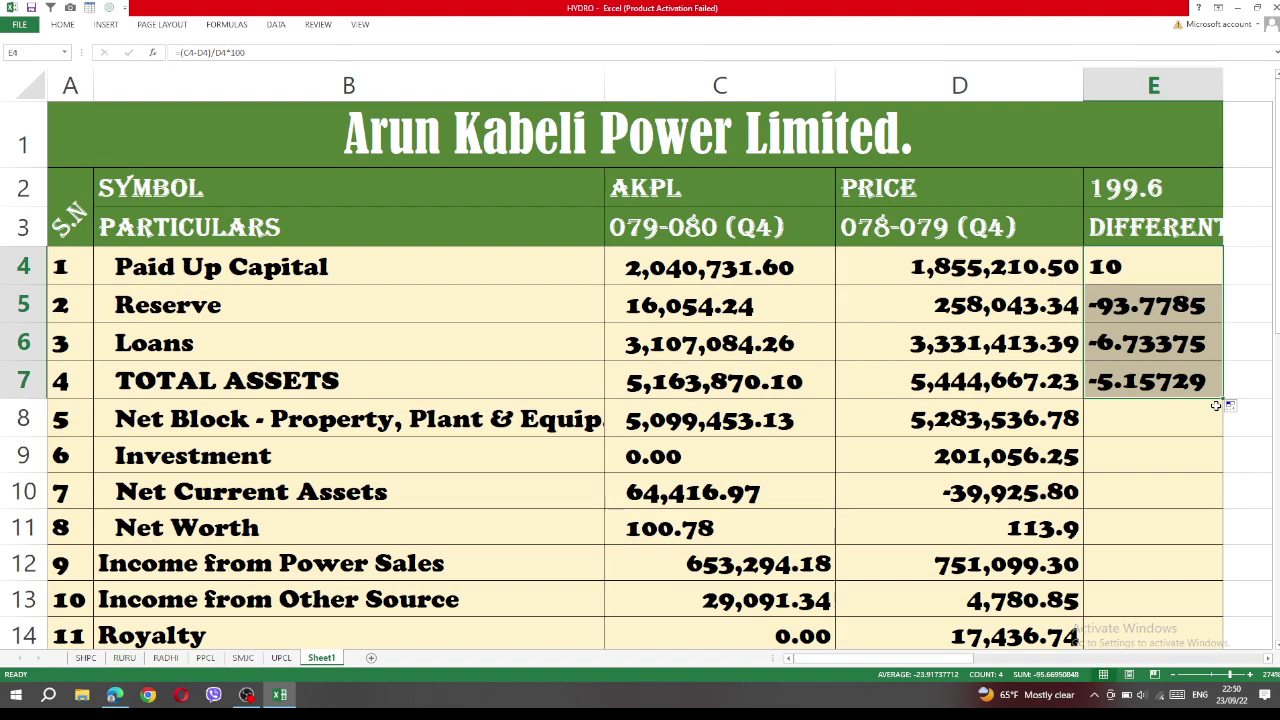
left_click_drag(1226, 398, 1222, 425)
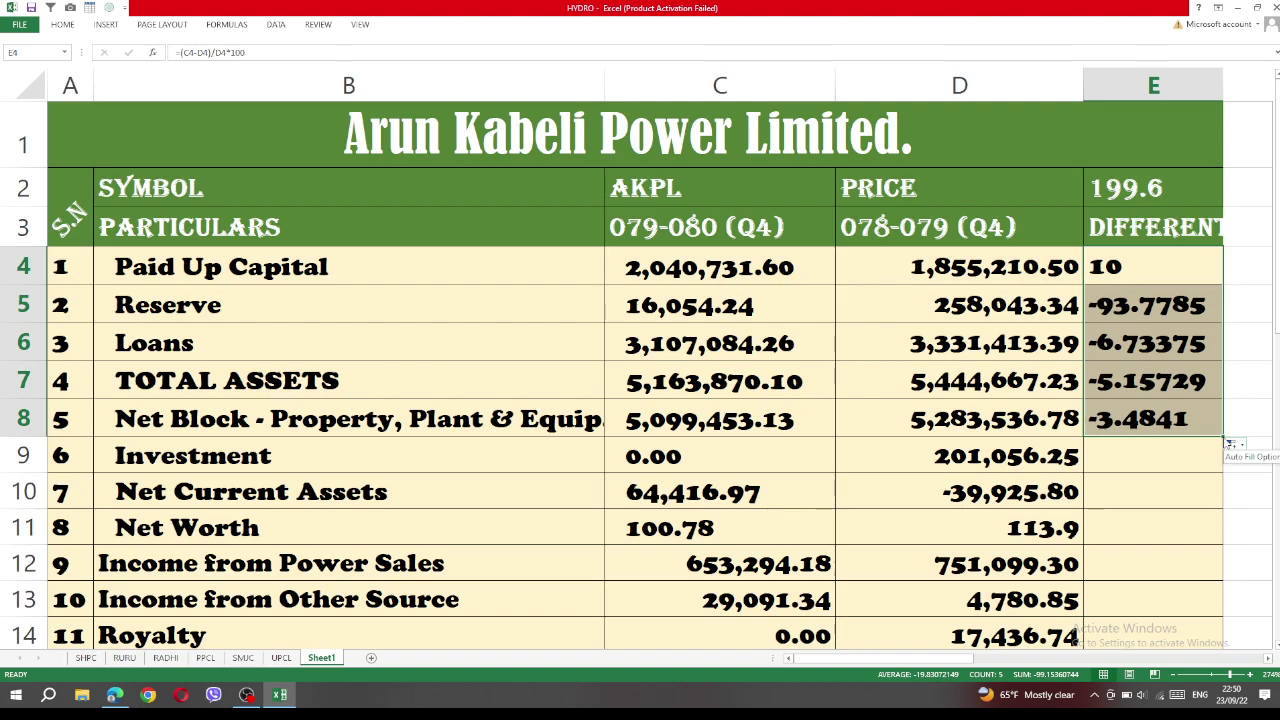
left_click_drag(1224, 440, 1228, 470)
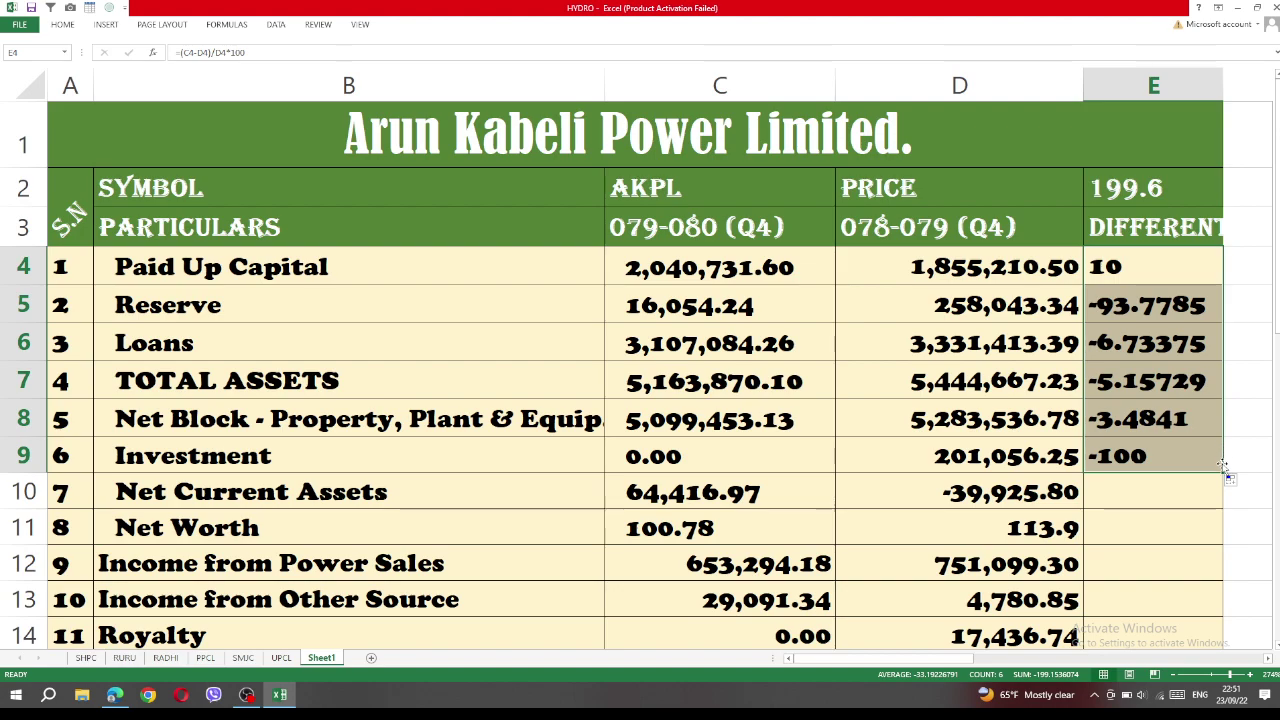
left_click_drag(1225, 476, 1225, 512)
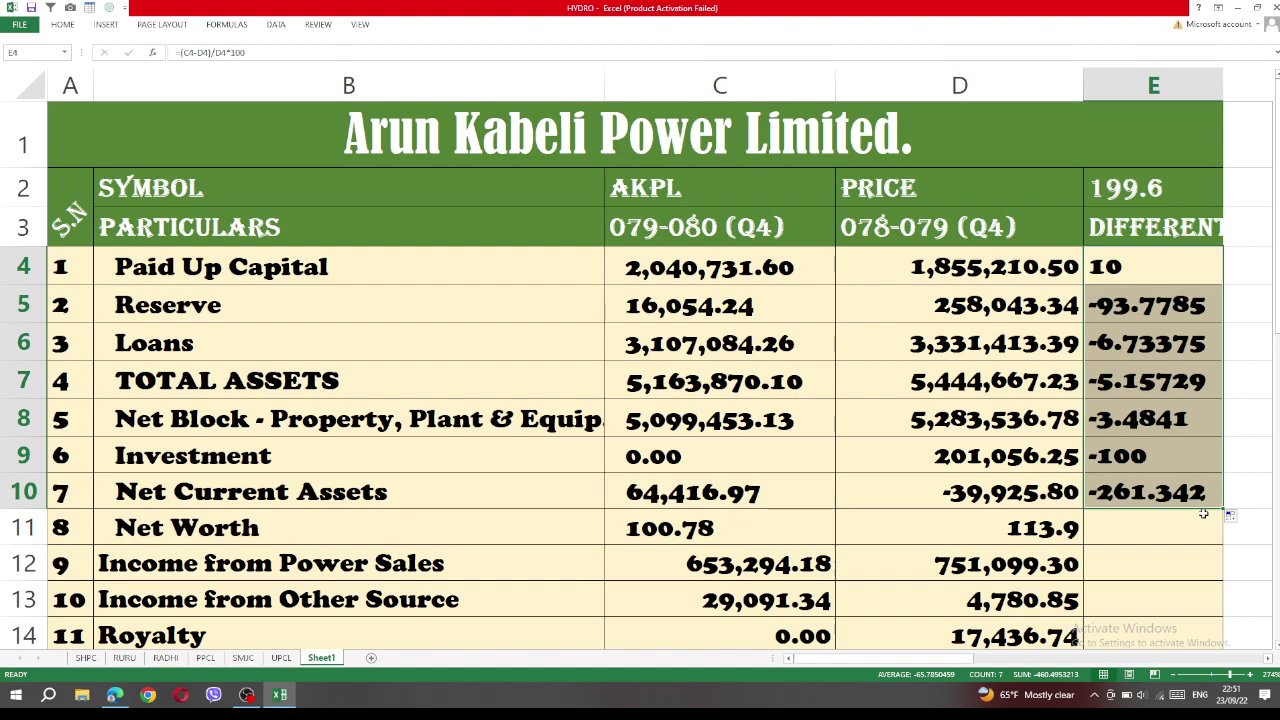
Step: Compare the Net Worth figures and extend the difference formula to the Net Worth and Income from Power Sales rows (E11:E12)
scroll(1197, 513, "down", 1)
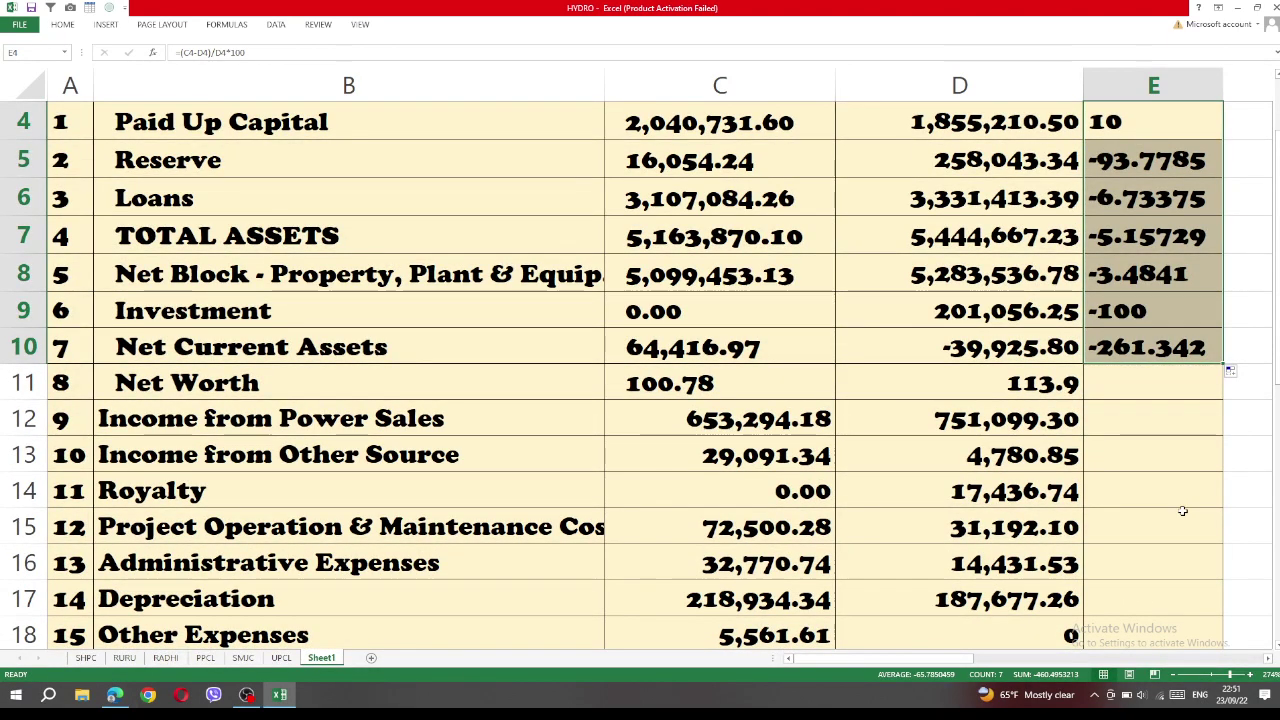
left_click(1018, 388)
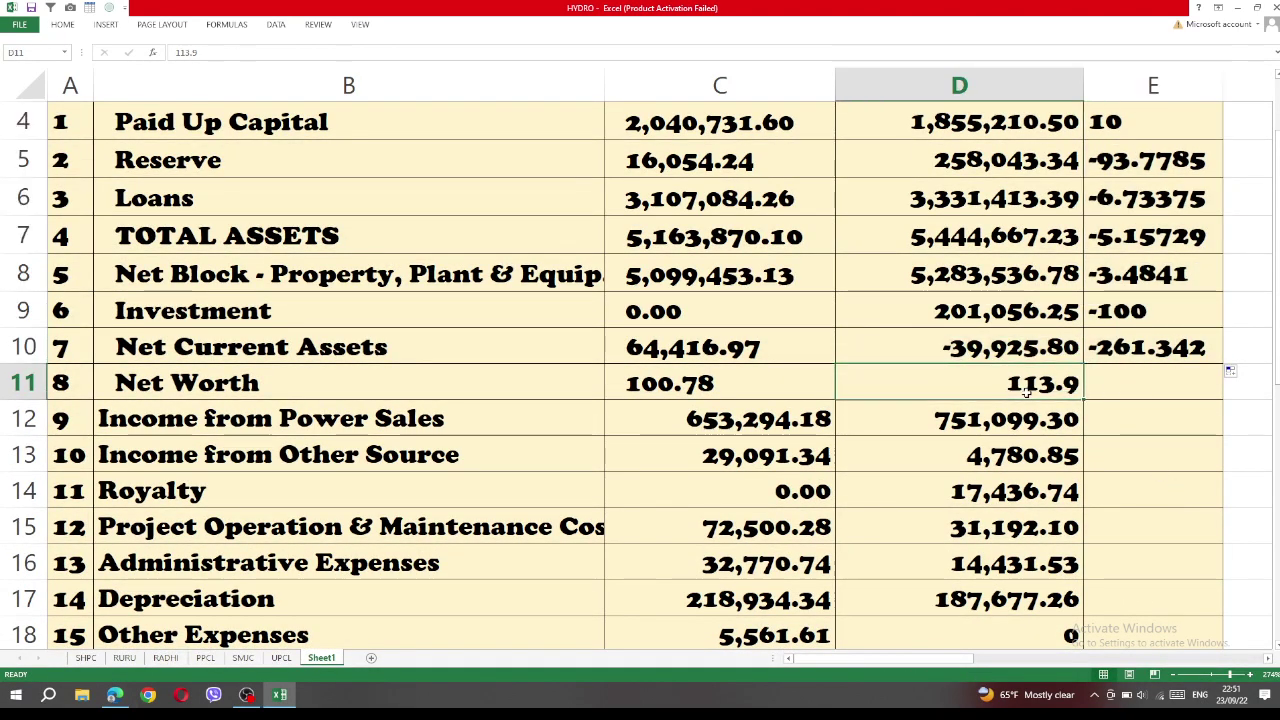
left_click(1166, 345)
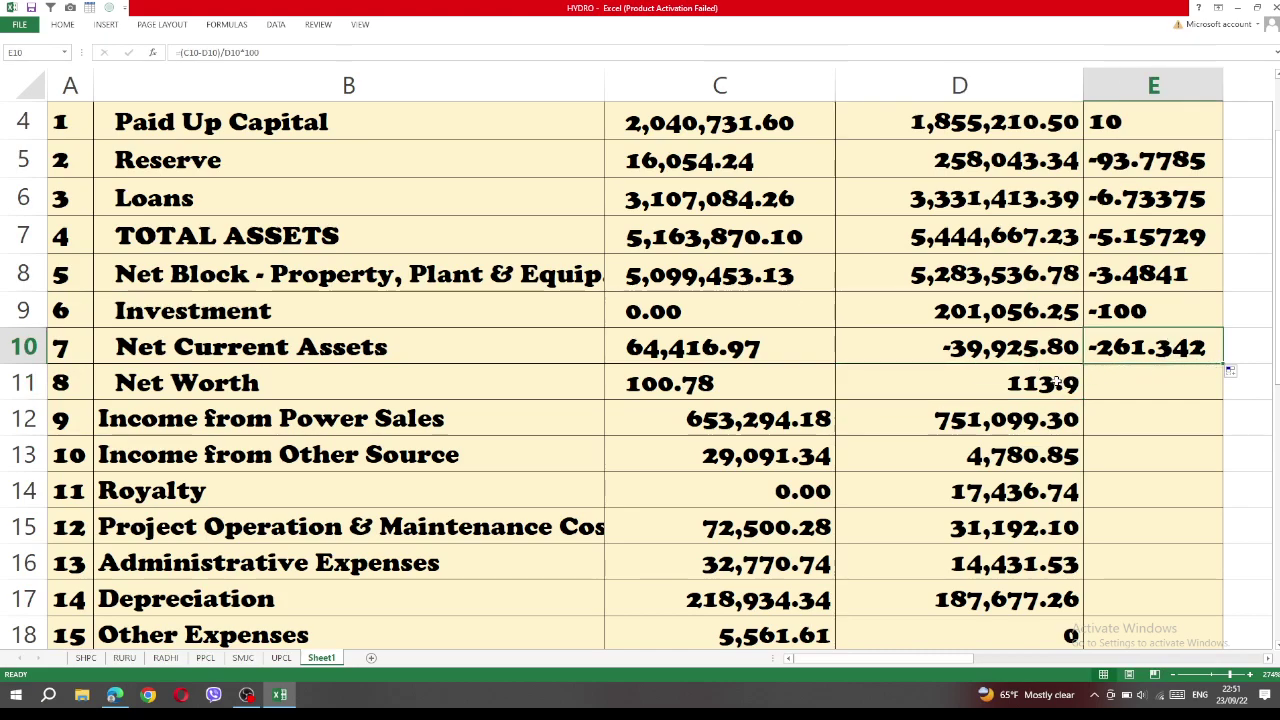
left_click(1059, 383)
left_click(730, 385)
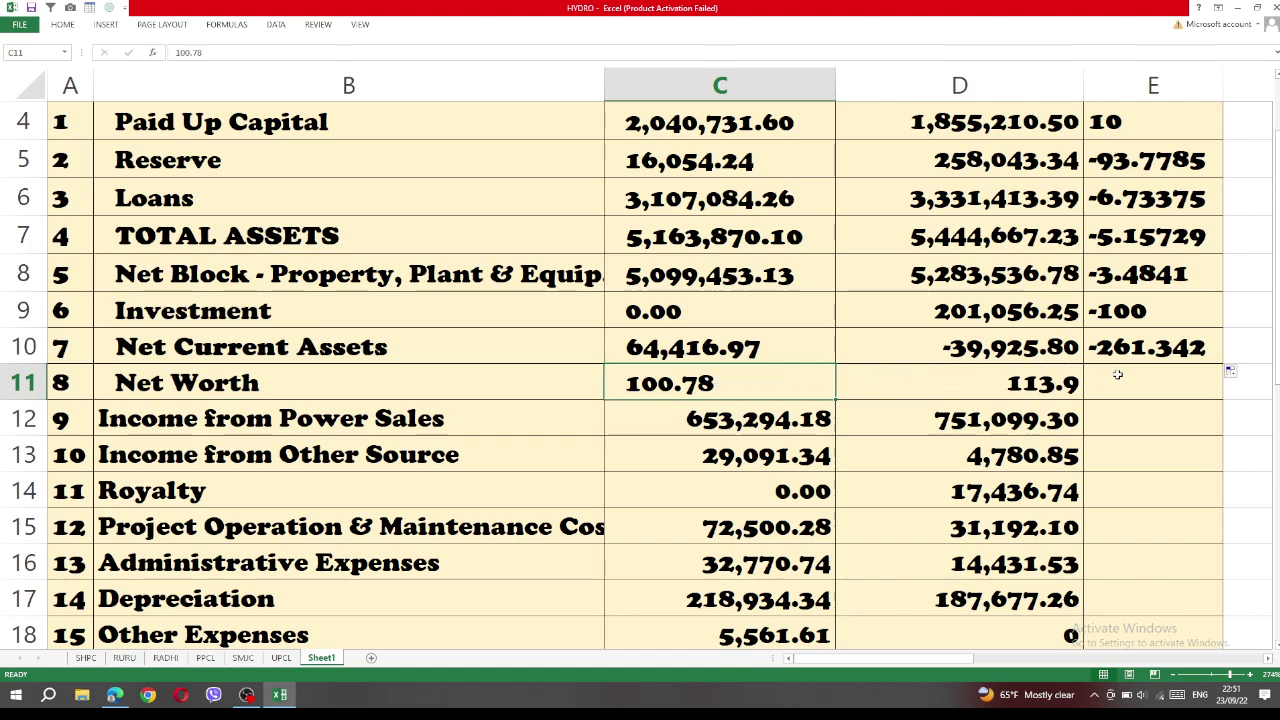
left_click(1166, 350)
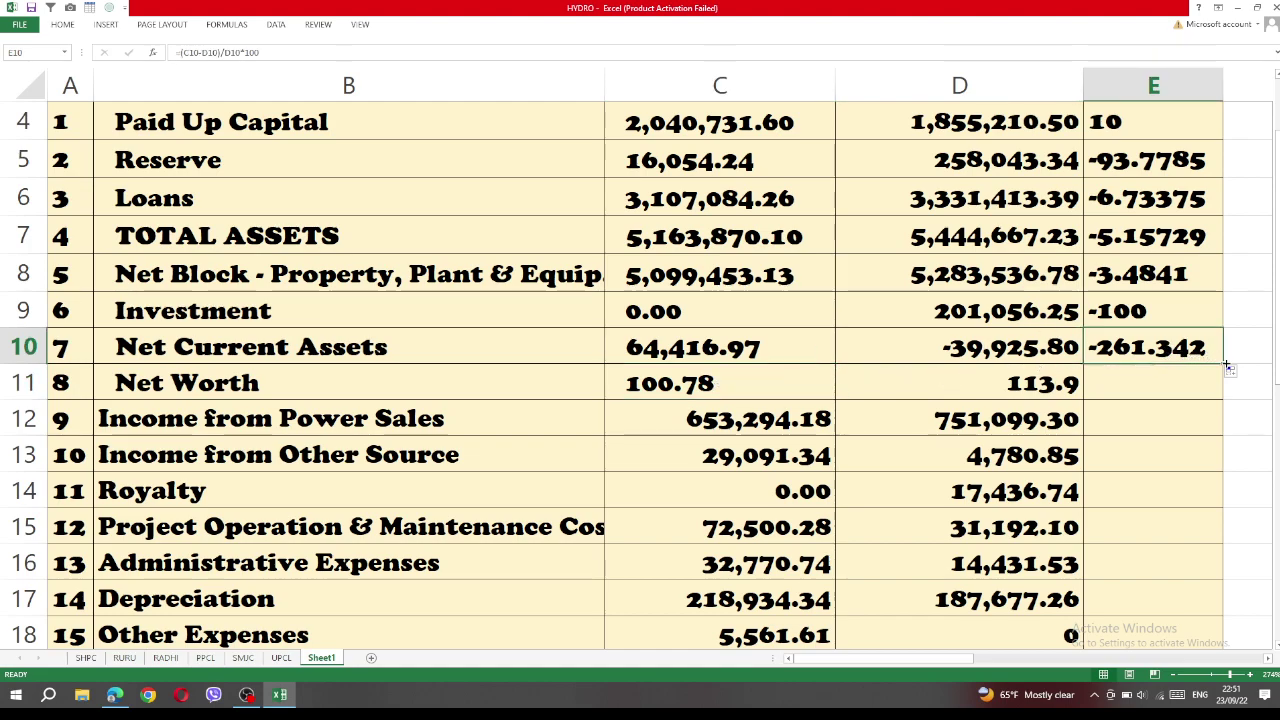
left_click_drag(1222, 364, 1225, 400)
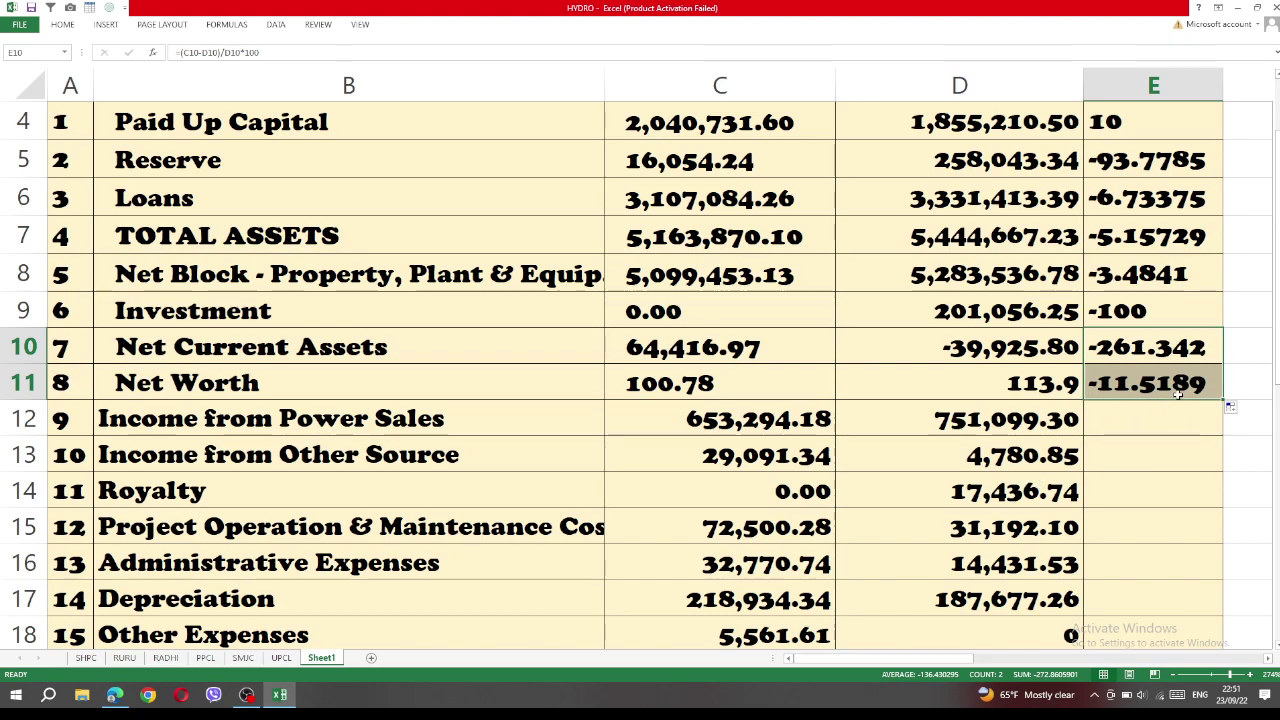
left_click(1182, 390)
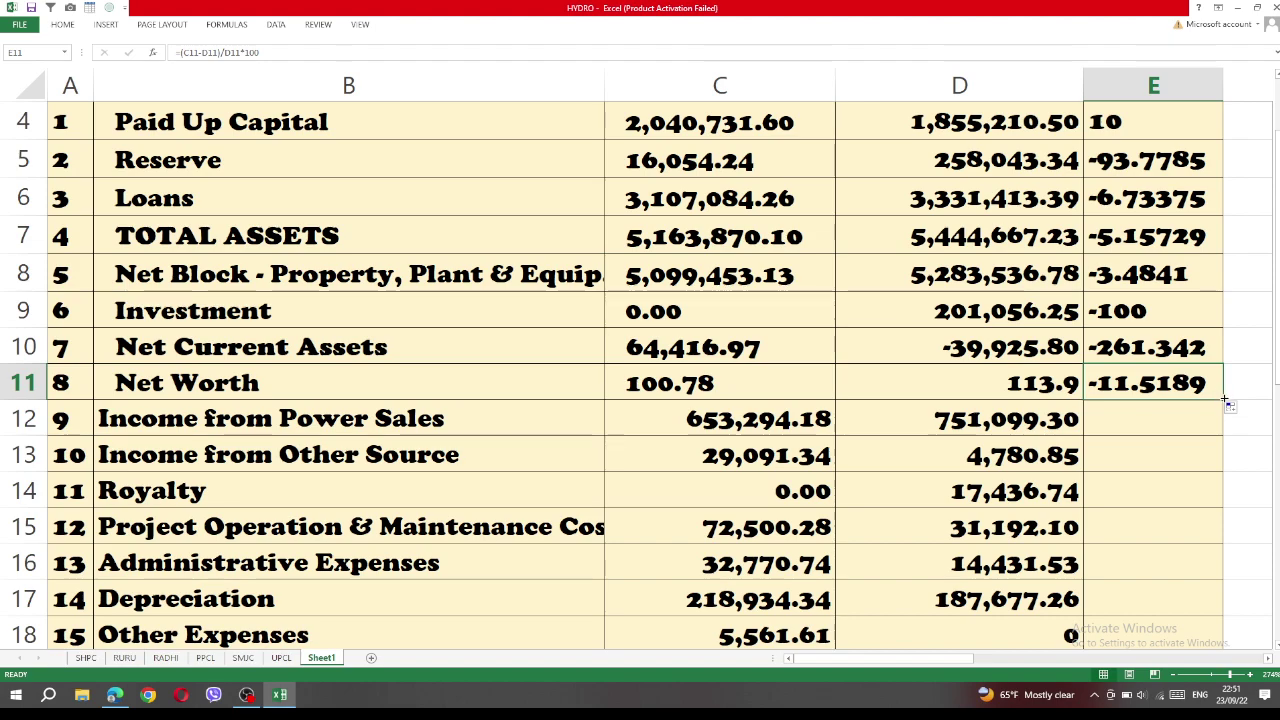
left_click_drag(1222, 398, 1225, 428)
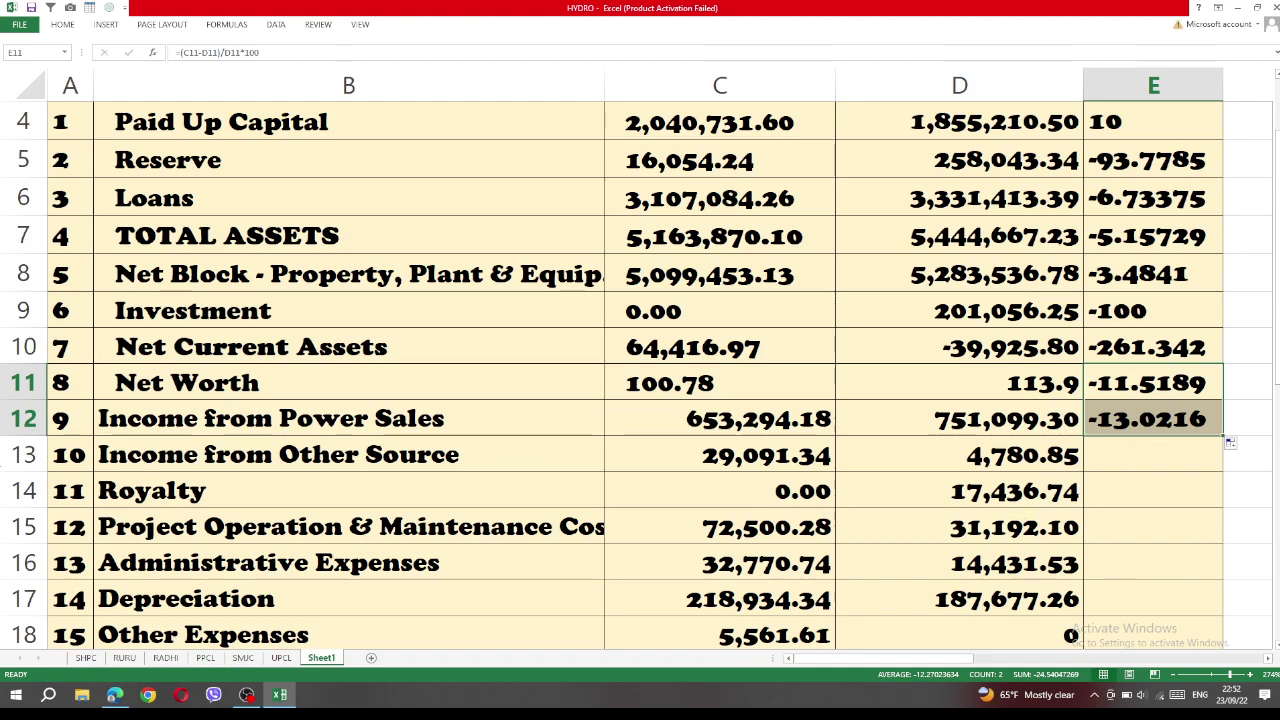
Step: Insert a blank row above Income from Other Source
left_click(17, 455)
right_click(17, 455)
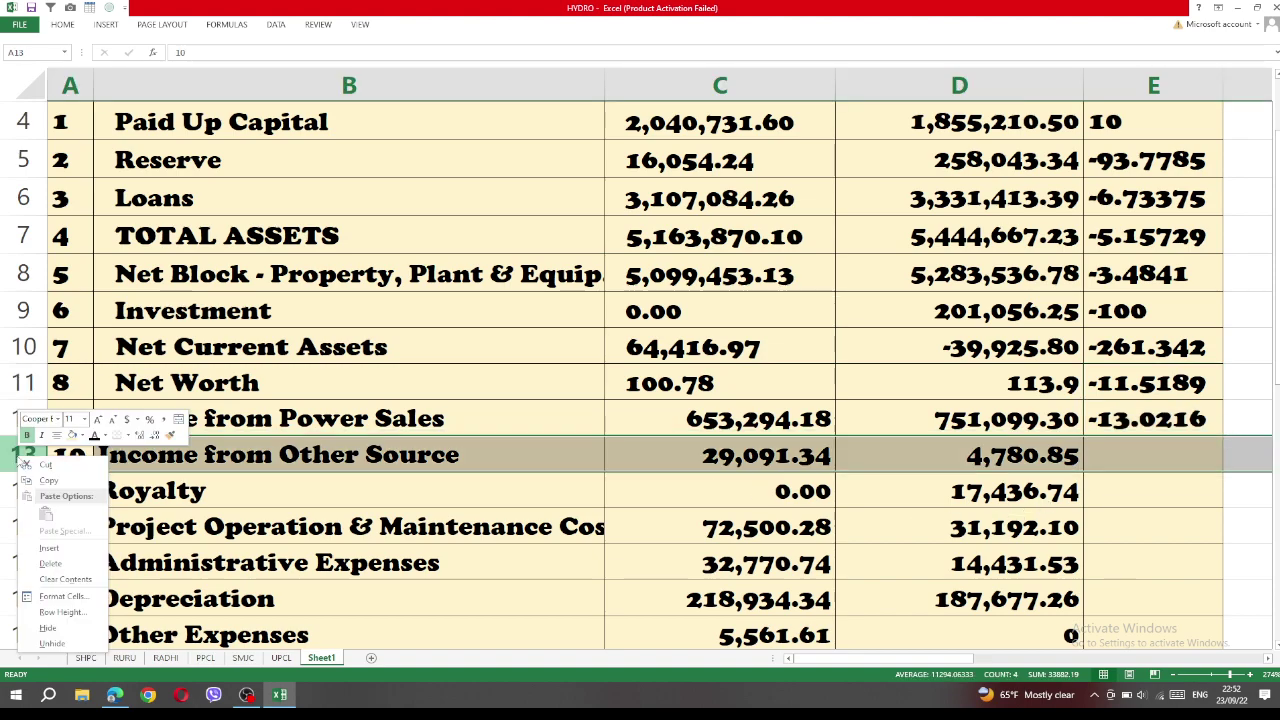
left_click(49, 548)
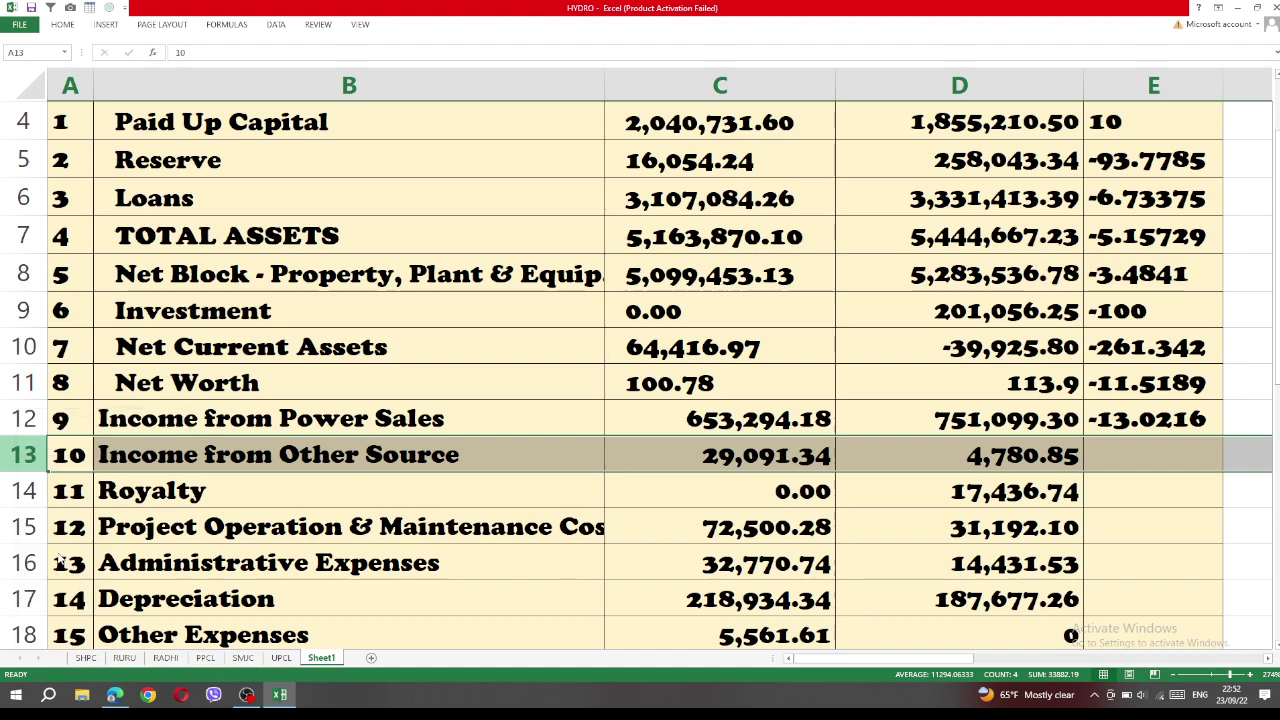
Step: Label the blank row 13 "Power sales per share" in column B
left_click(200, 457)
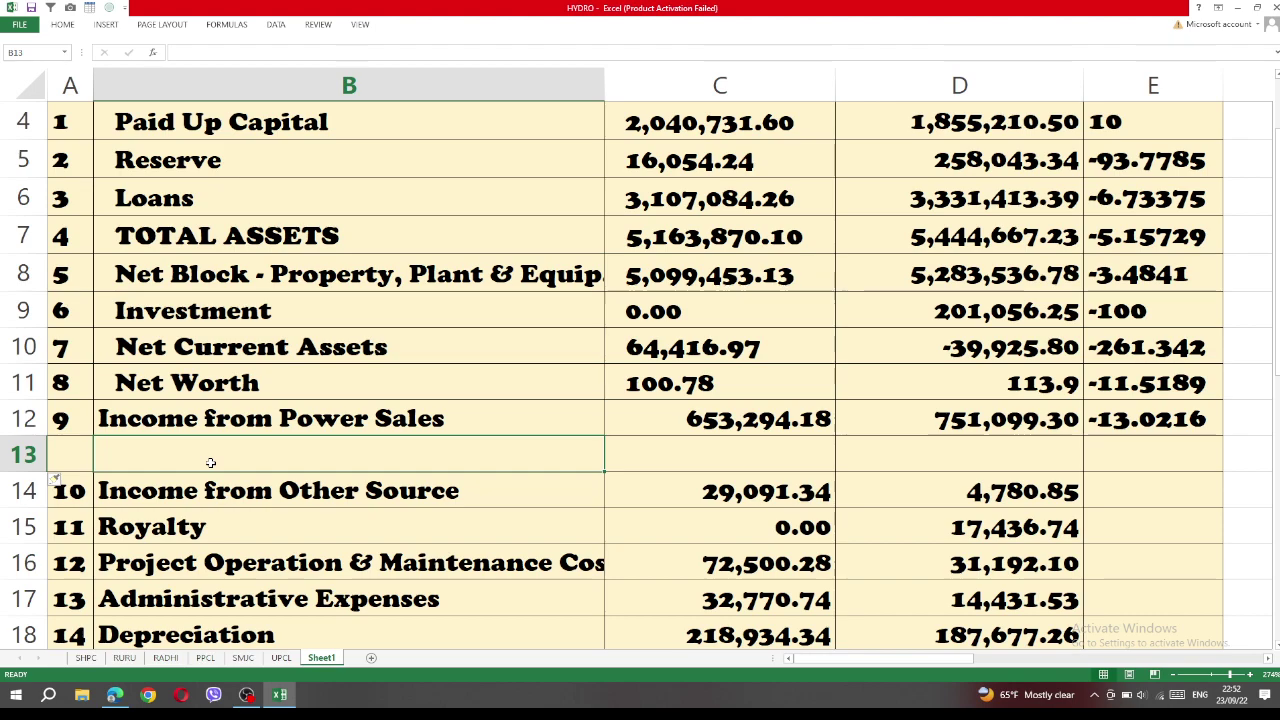
type("In")
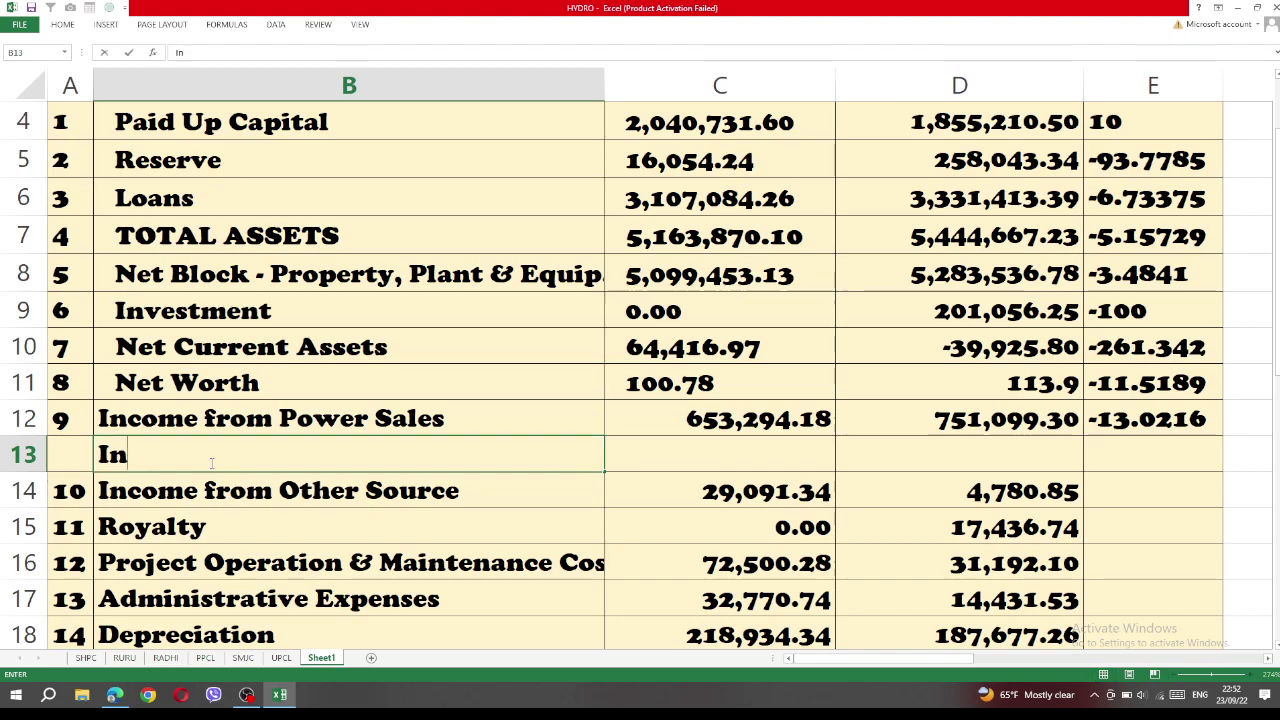
type("come")
key("BackSpace")
key("BackSpace")
key("BackSpace")
key("BackSpace")
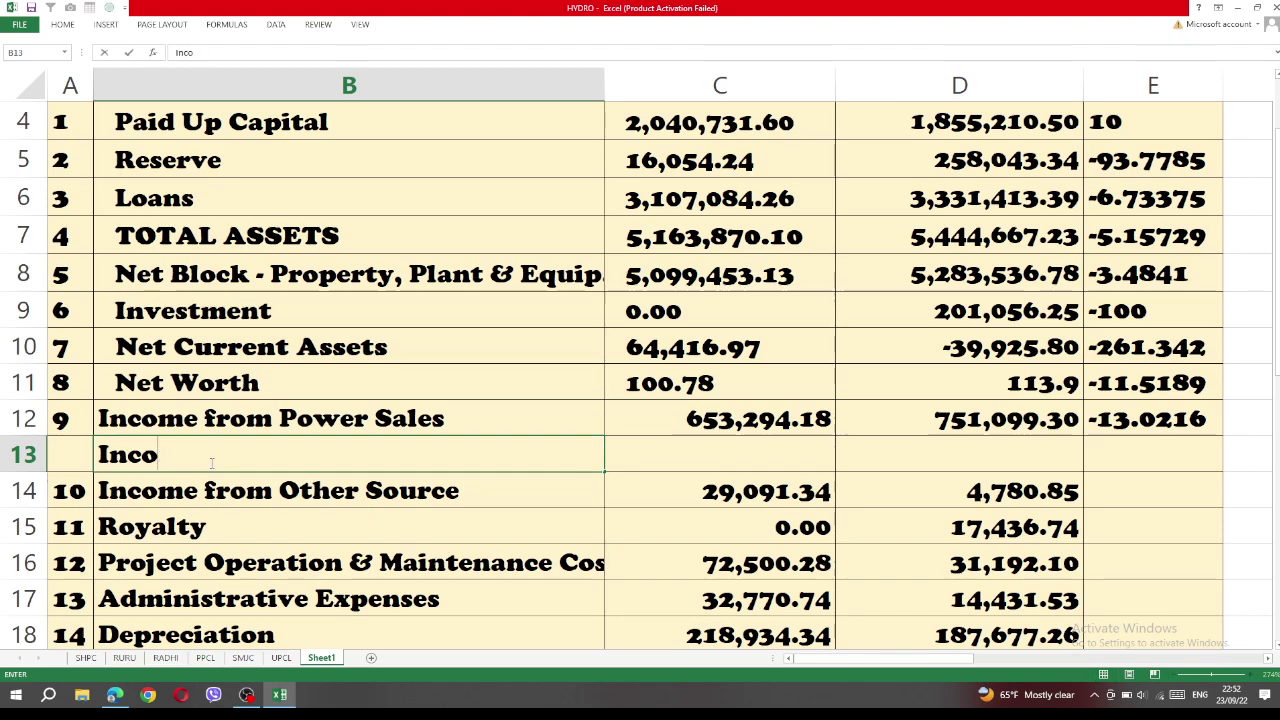
key("BackSpace")
key("BackSpace")
type("P")
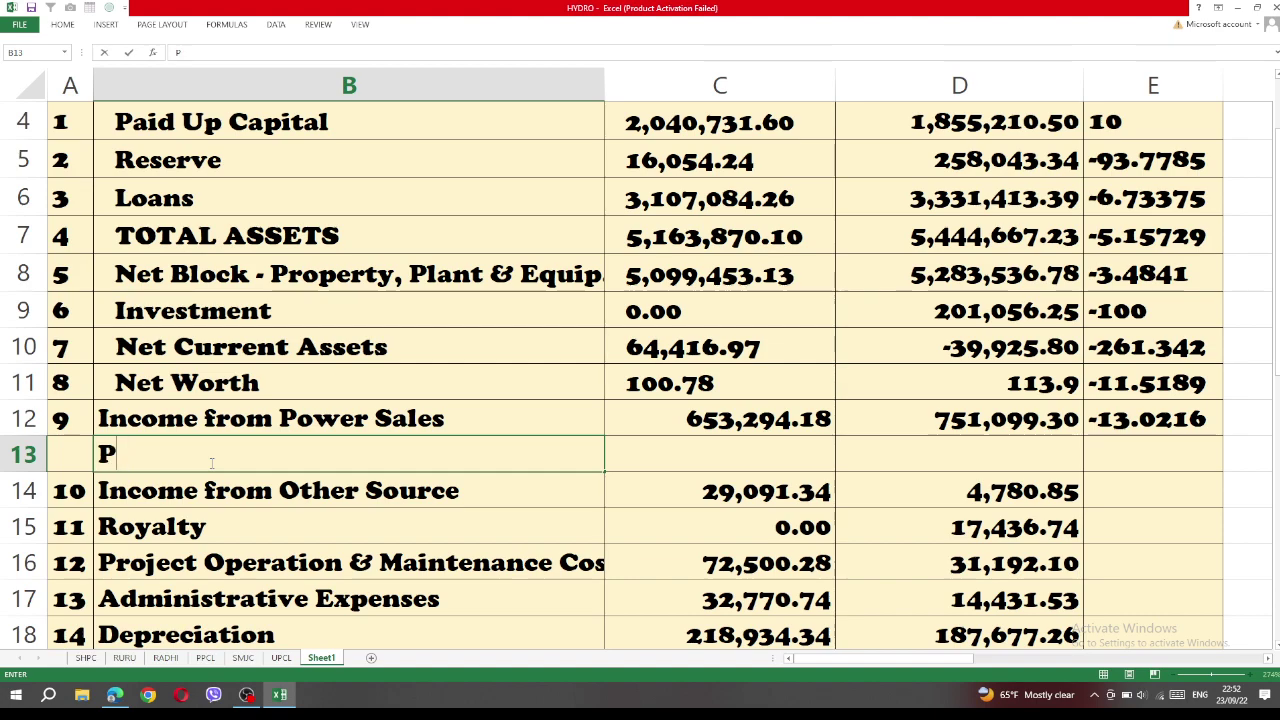
type("ower s")
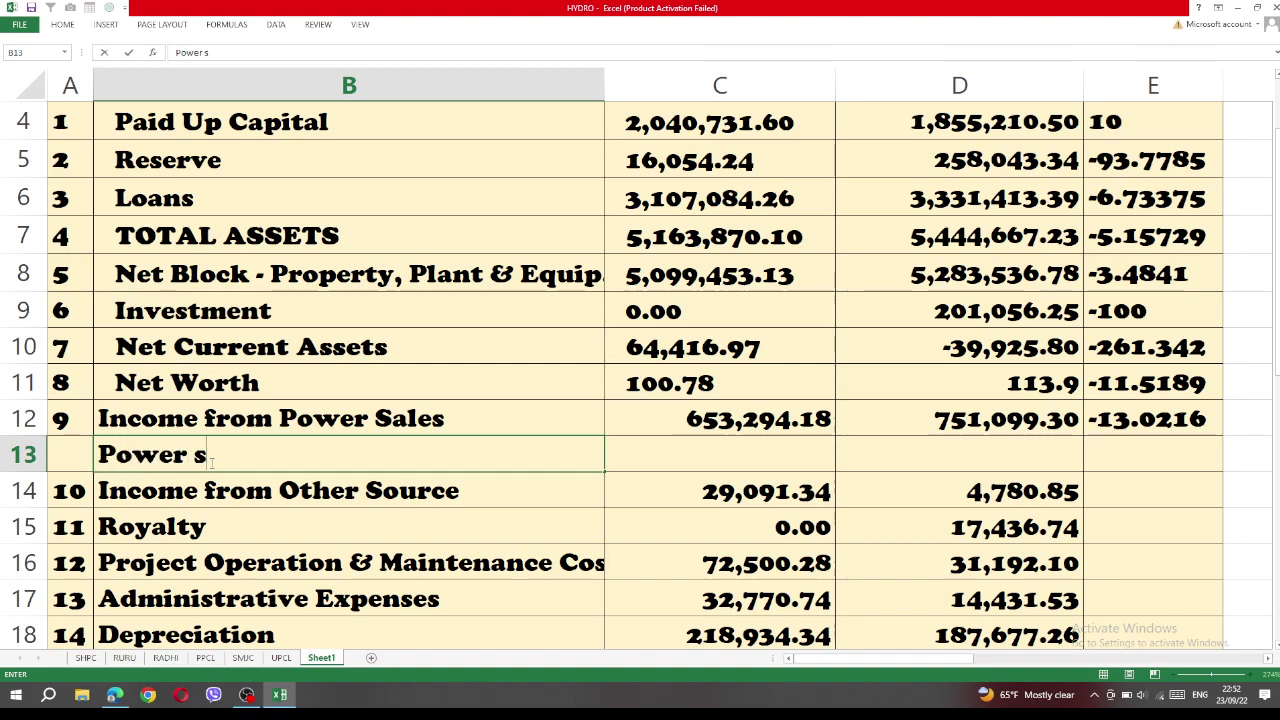
type("ales p")
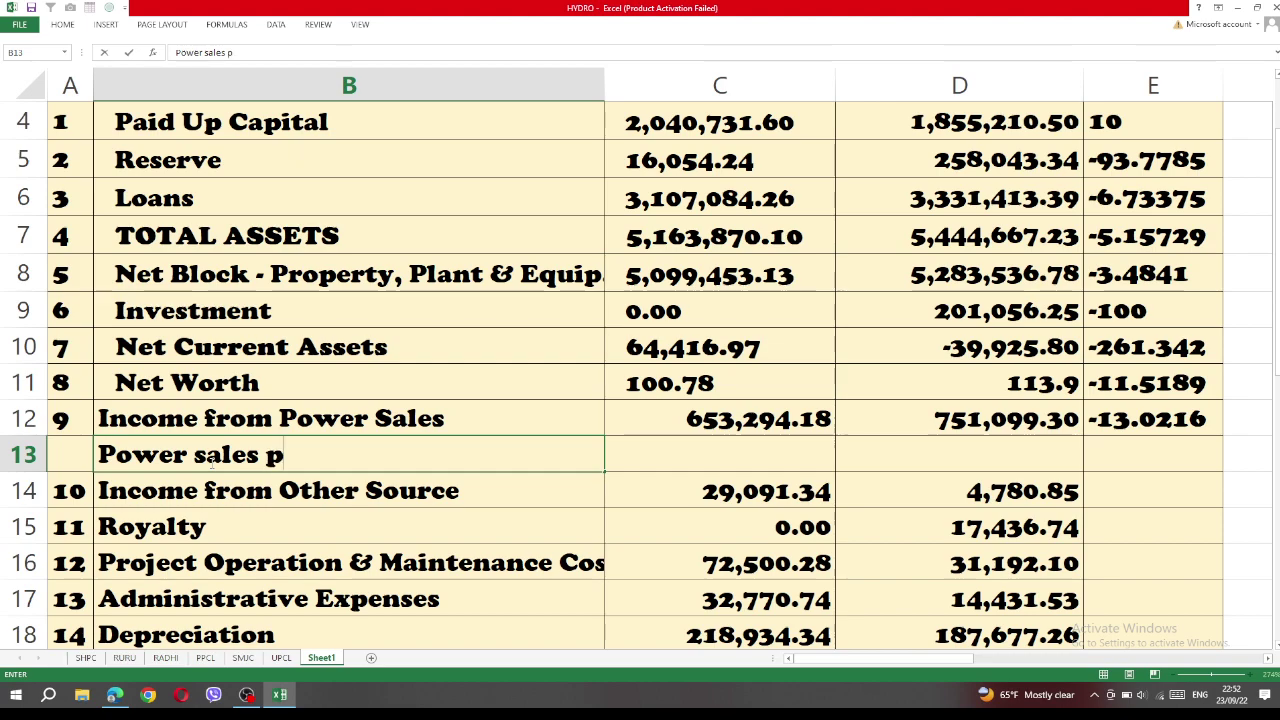
type("er share")
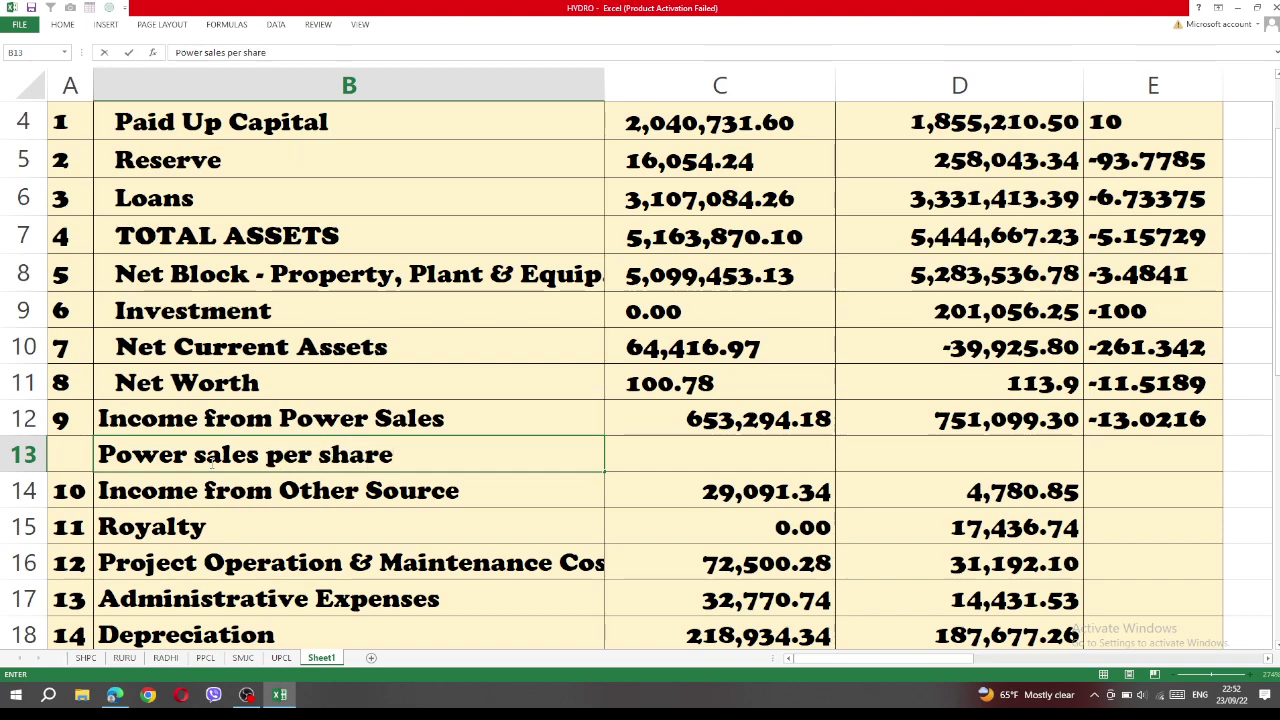
Step: Calculate current-year power sales per share in C13 with the formula =C12/C4*100
left_click(762, 460)
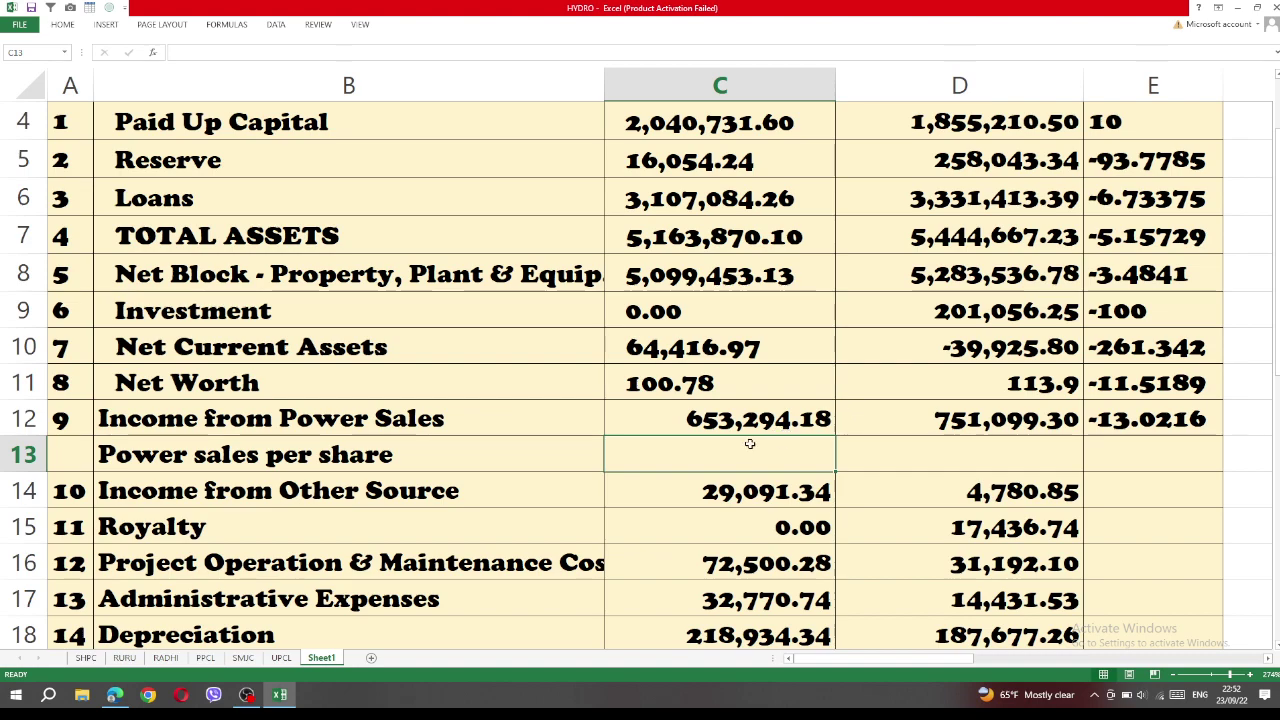
type("=")
left_click(746, 418)
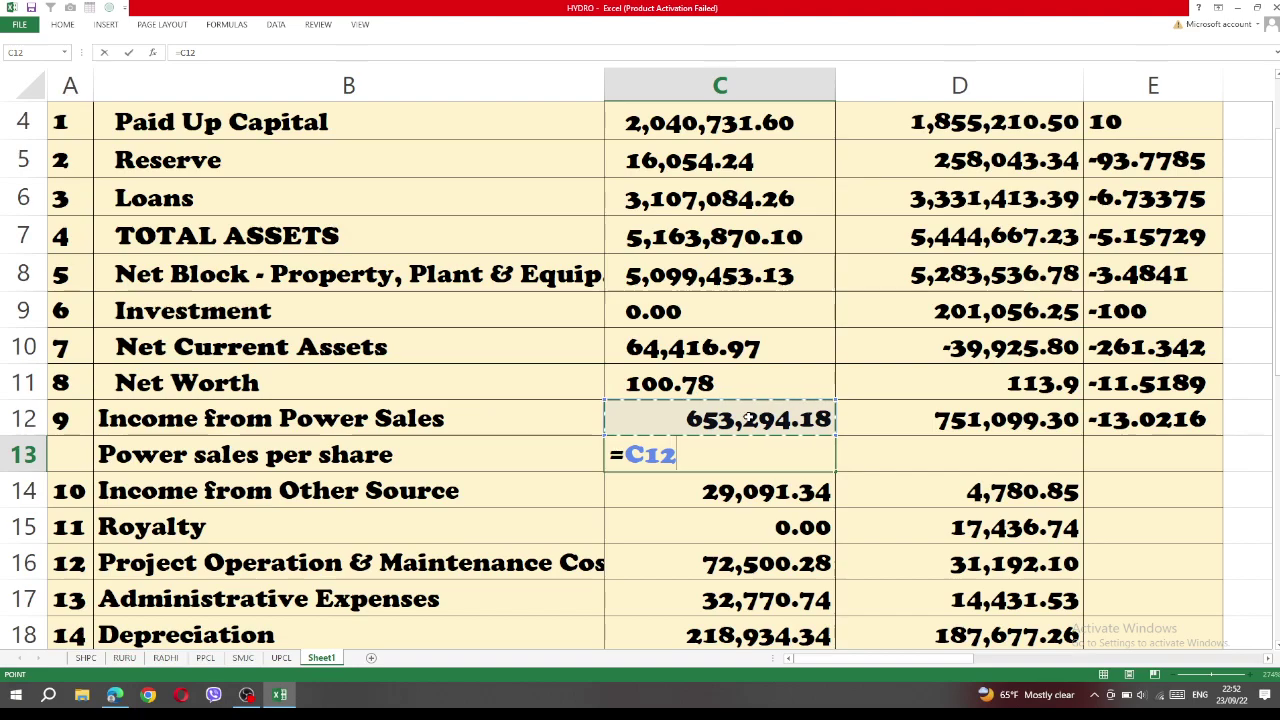
scroll(673, 300, "up", 1)
type("/")
left_click(673, 265)
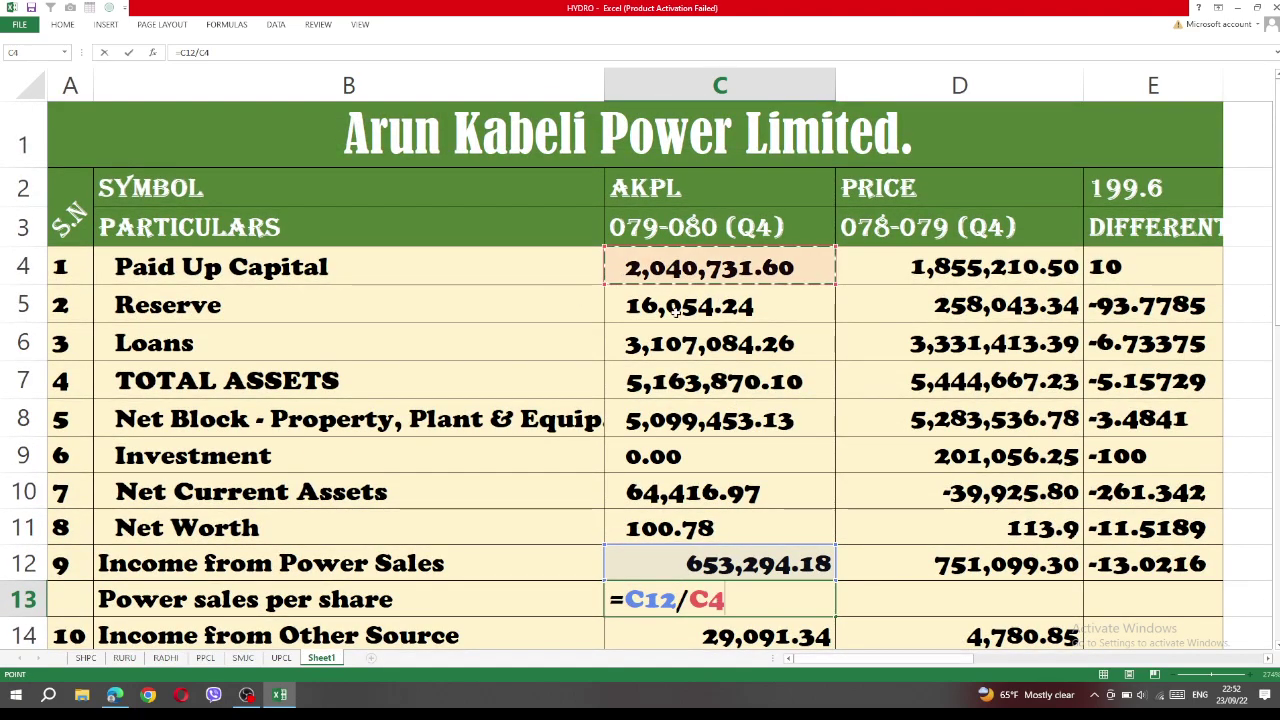
scroll(673, 265, "down", 1)
type("*")
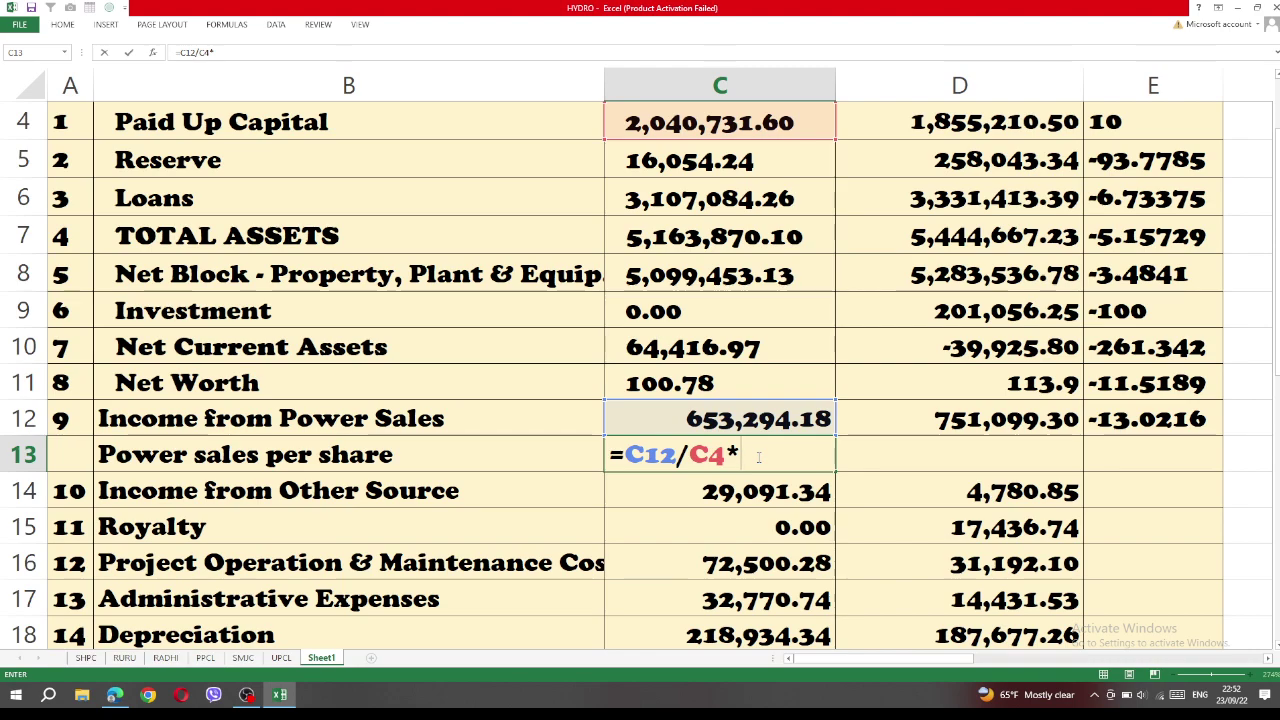
type("100")
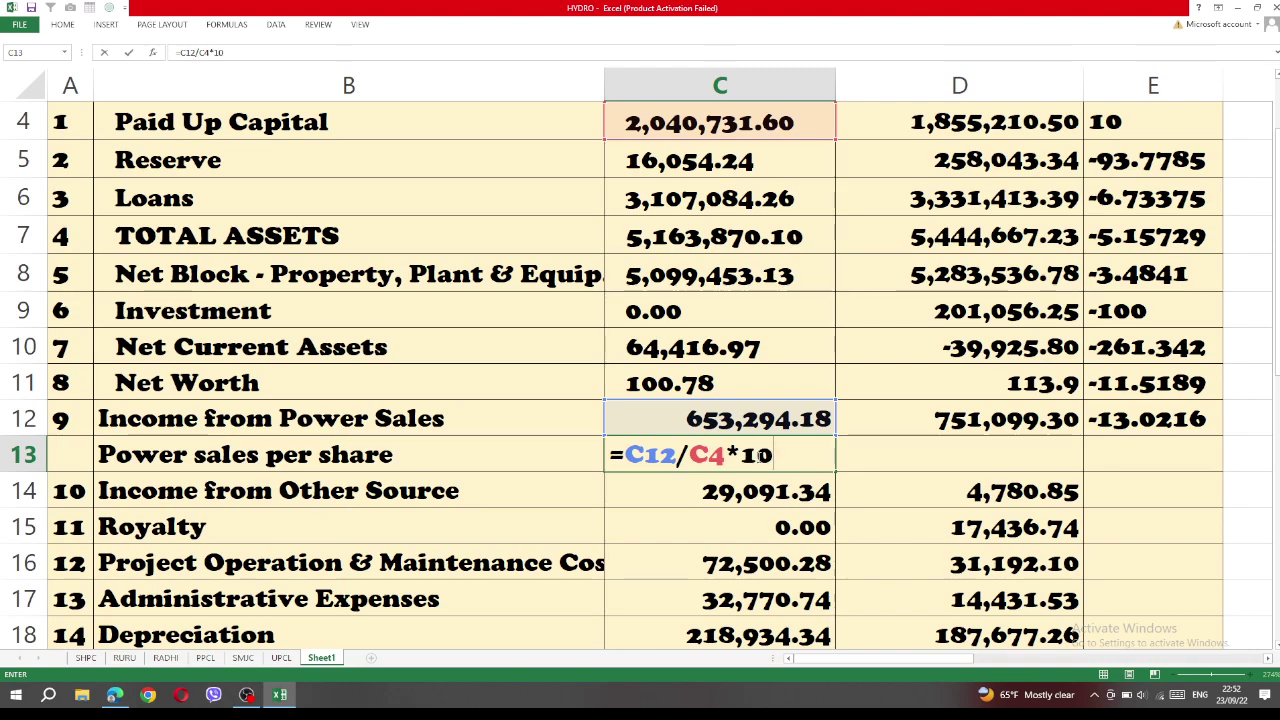
key("Return")
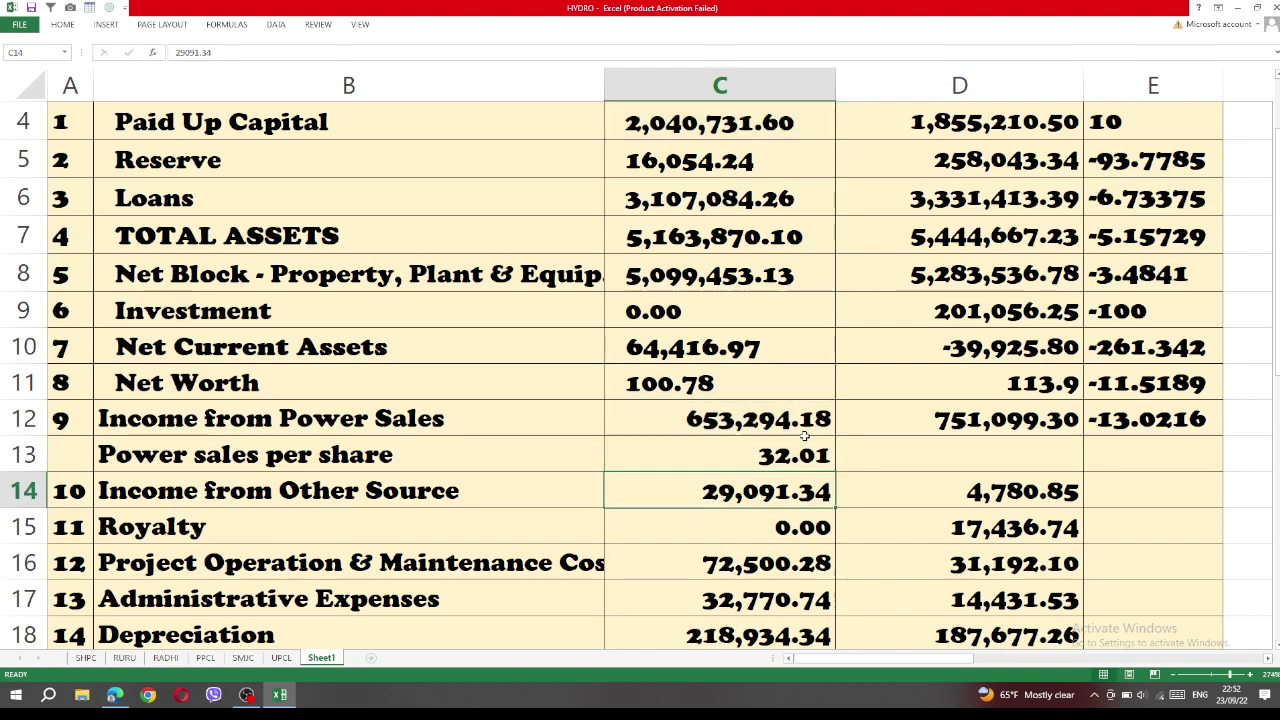
Step: Copy the power sales per share formula into D13 and extend the percentage-difference formula from E12 to E13
left_click(808, 452)
left_click_drag(829, 463, 1082, 468)
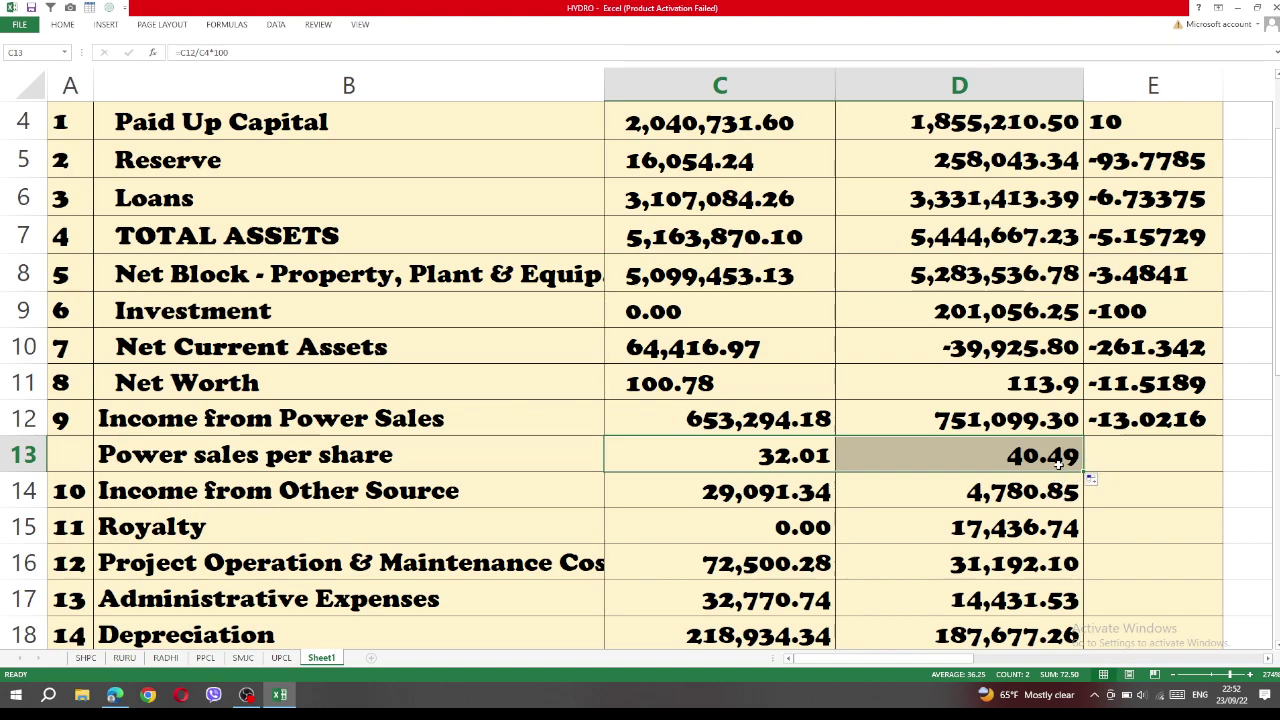
left_click(787, 455)
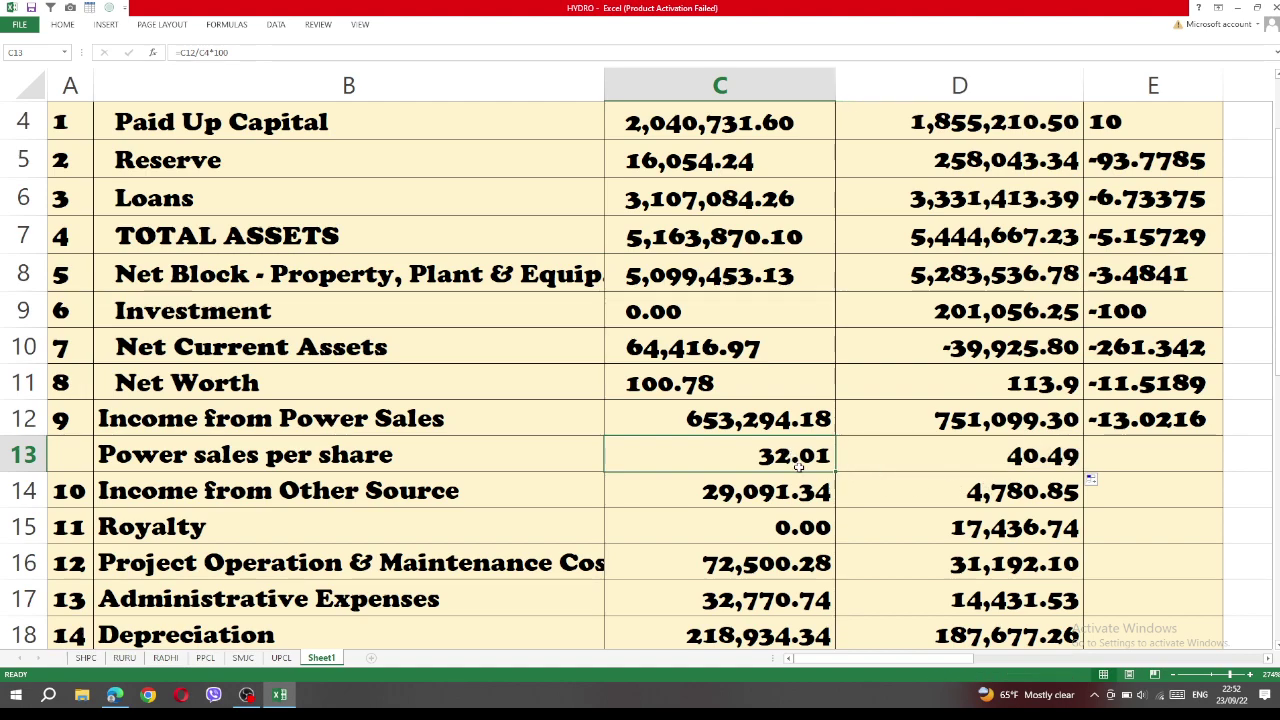
left_click(1178, 426)
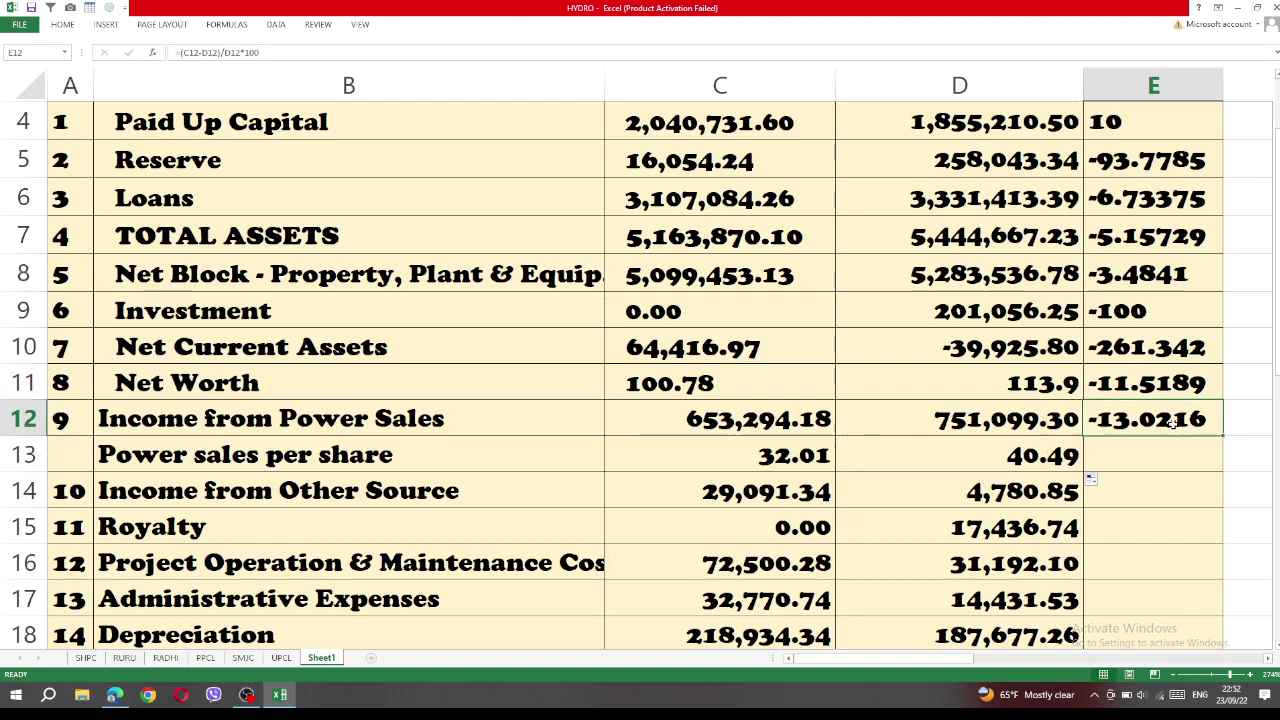
left_click_drag(1224, 457, 1224, 460)
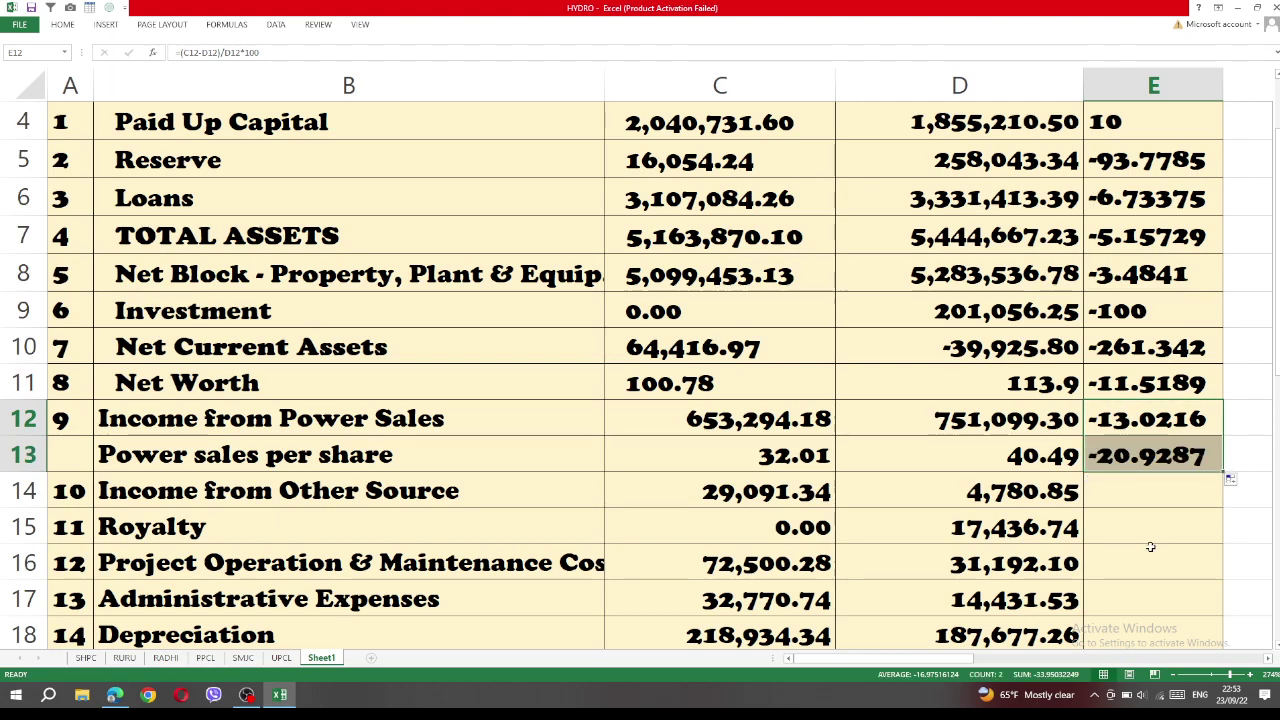
Step: Renumber the serial numbers in column A by filling the series from Net Worth (A11) down to the last row (A34)
left_click(88, 416)
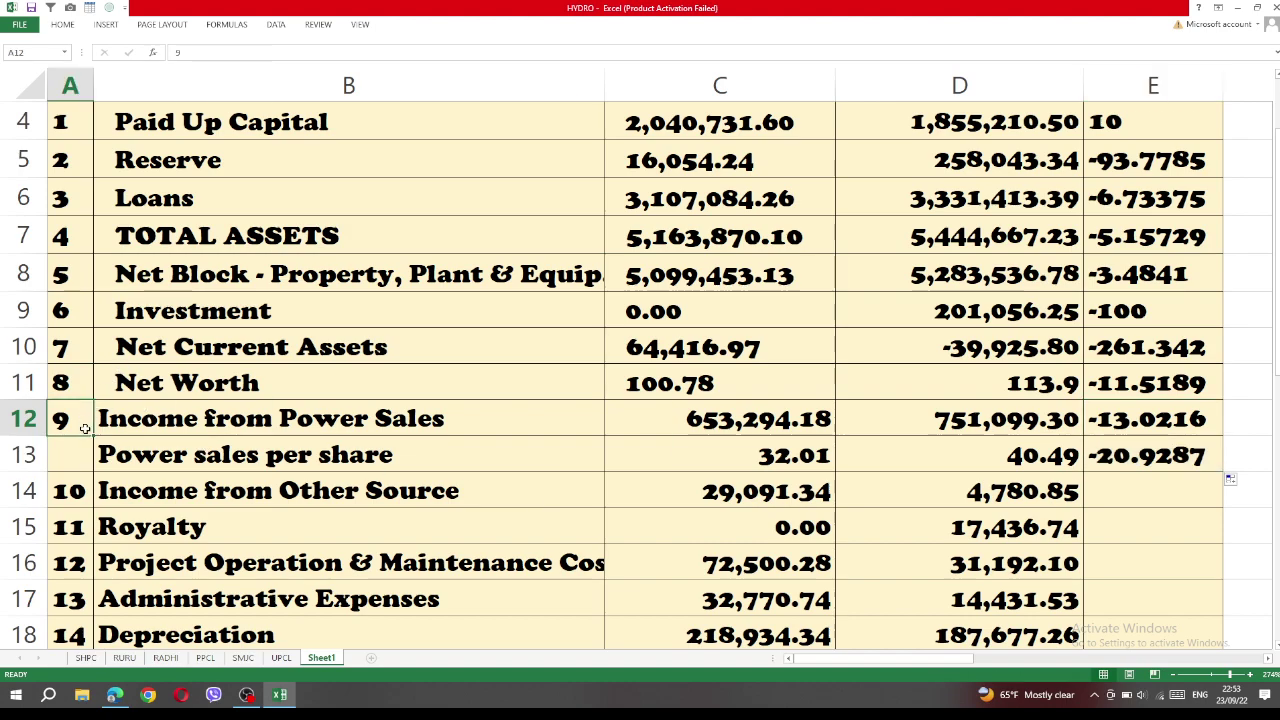
left_click_drag(78, 384, 80, 600)
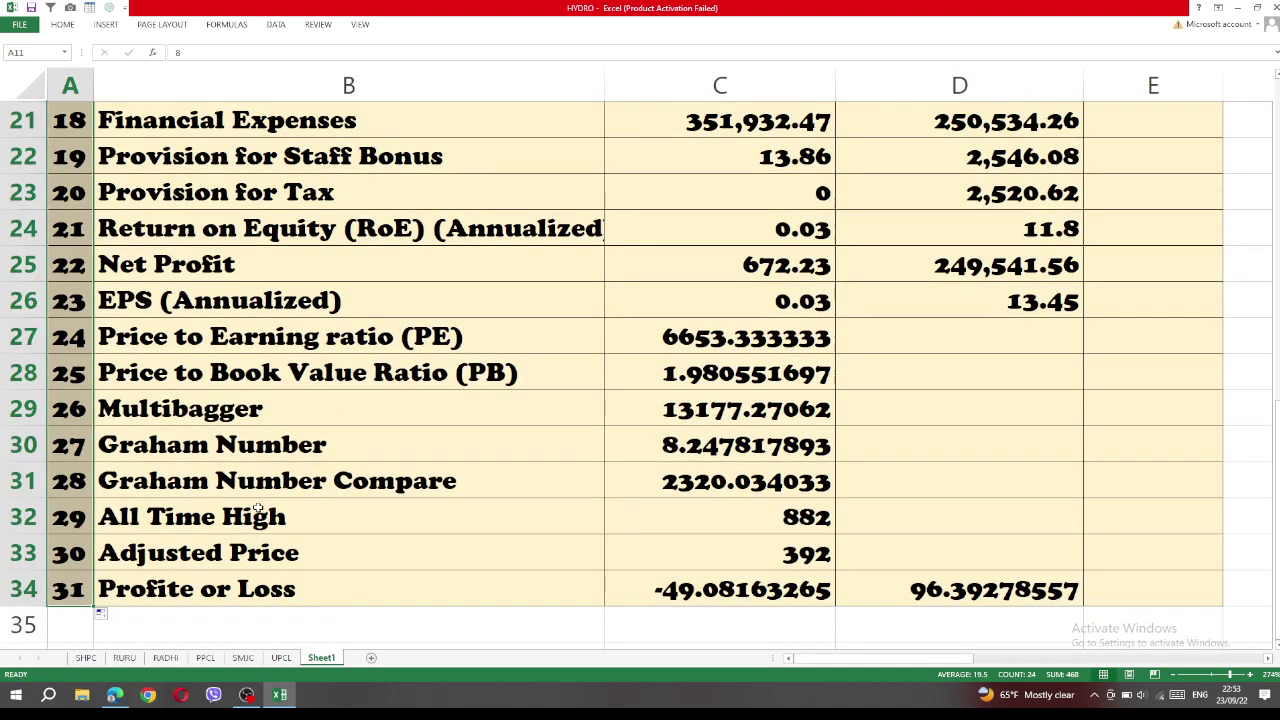
scroll(273, 532, "up", 7)
scroll(273, 532, "down", 1)
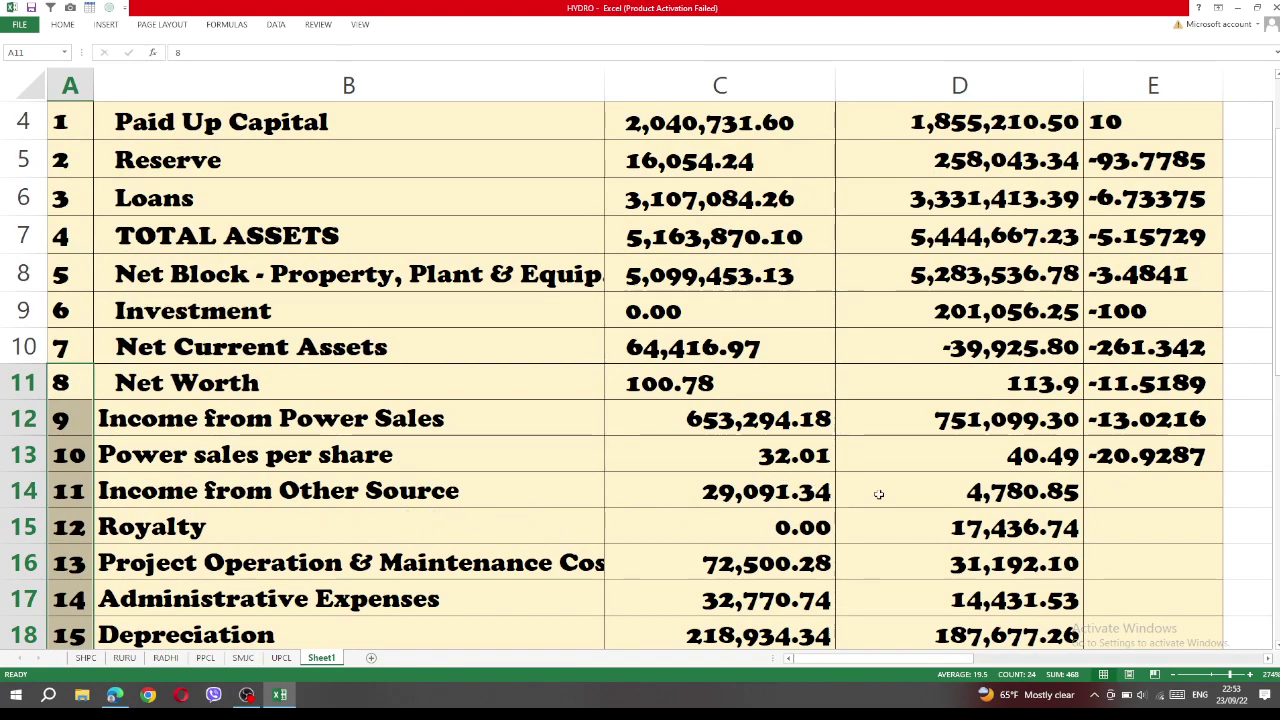
Step: Extend the percentage-difference formula from E13 through the Income from Other Source and Royalty rows (E14:E15), and check the current-year Royalty figure
left_click(1118, 462)
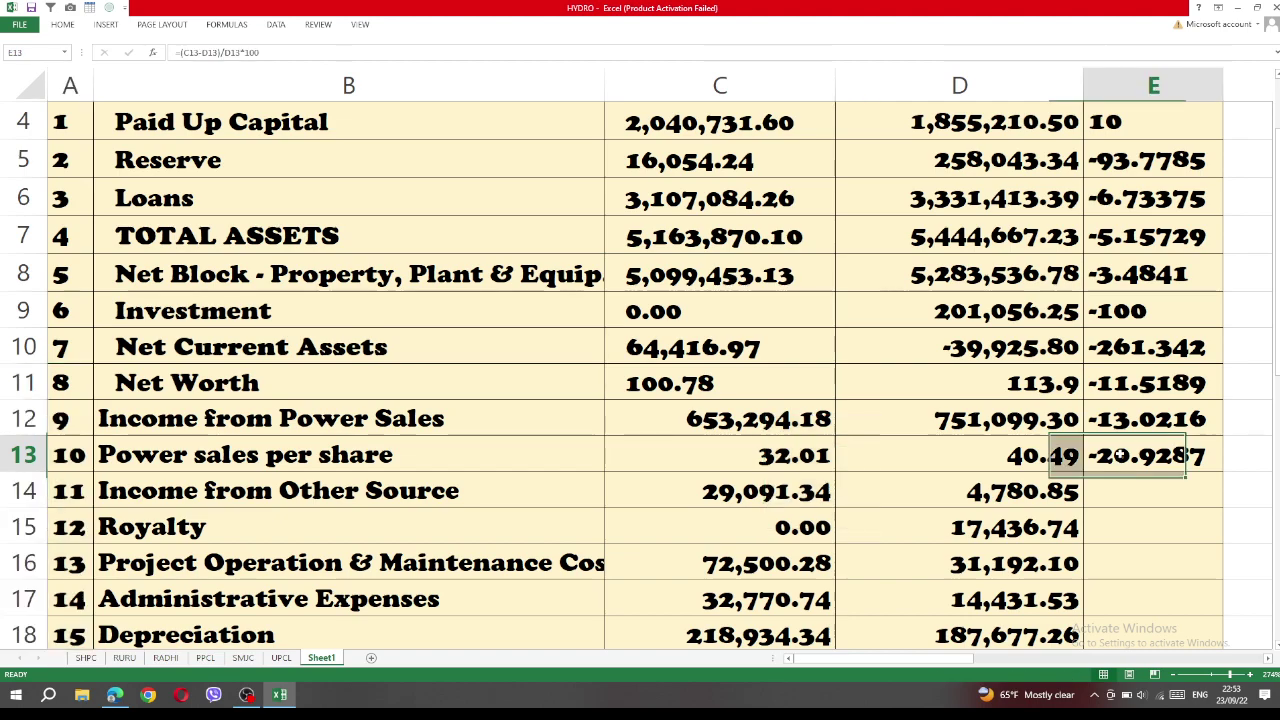
left_click_drag(1221, 469, 1222, 506)
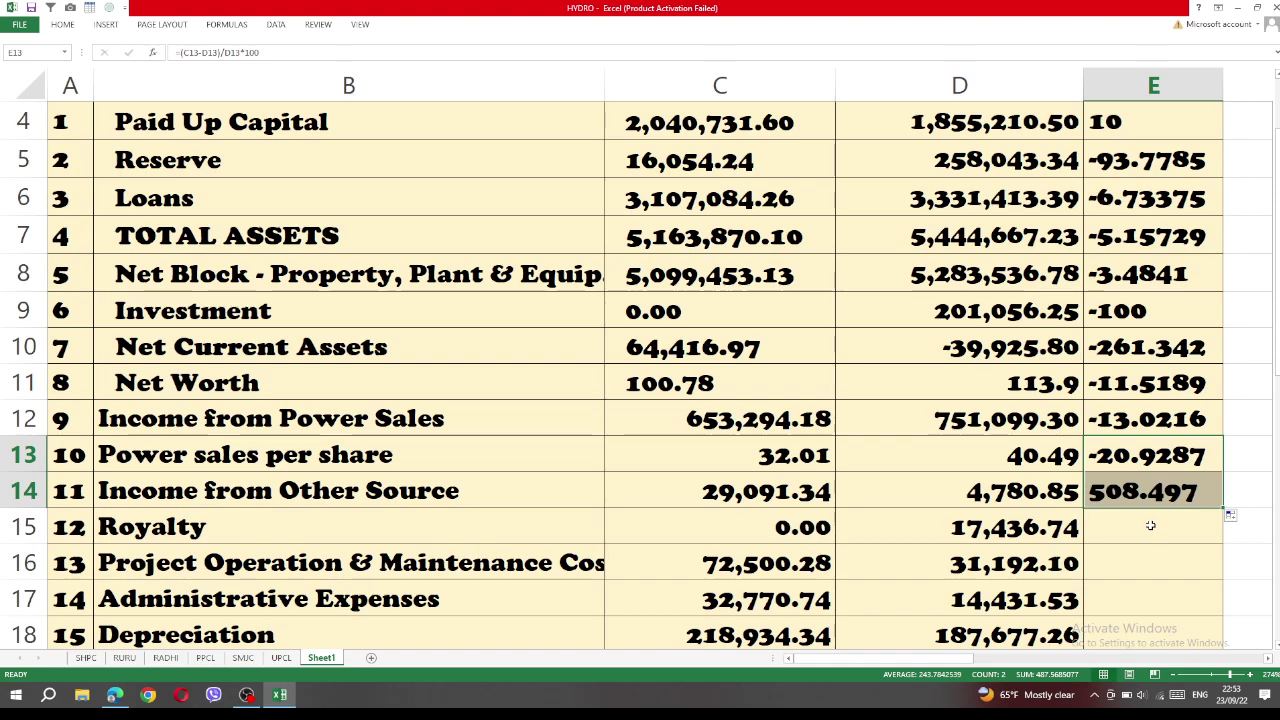
scroll(1150, 525, "down", 1)
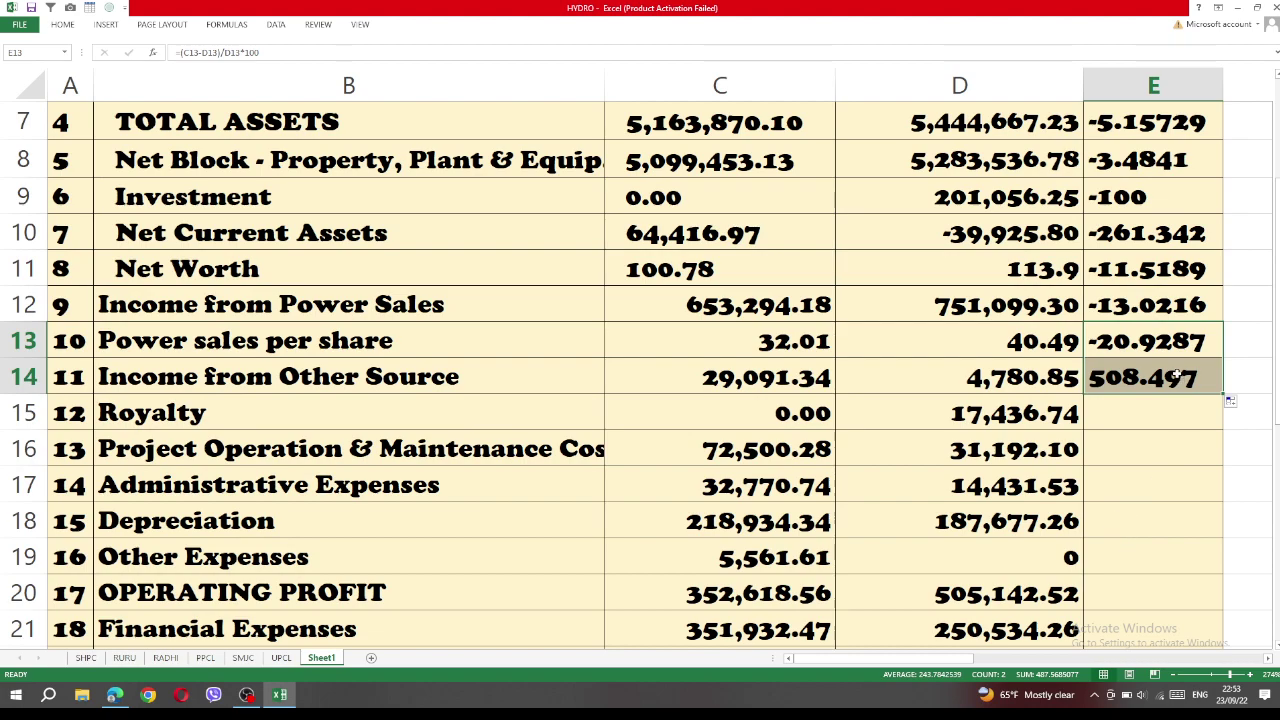
left_click_drag(1224, 397, 1224, 430)
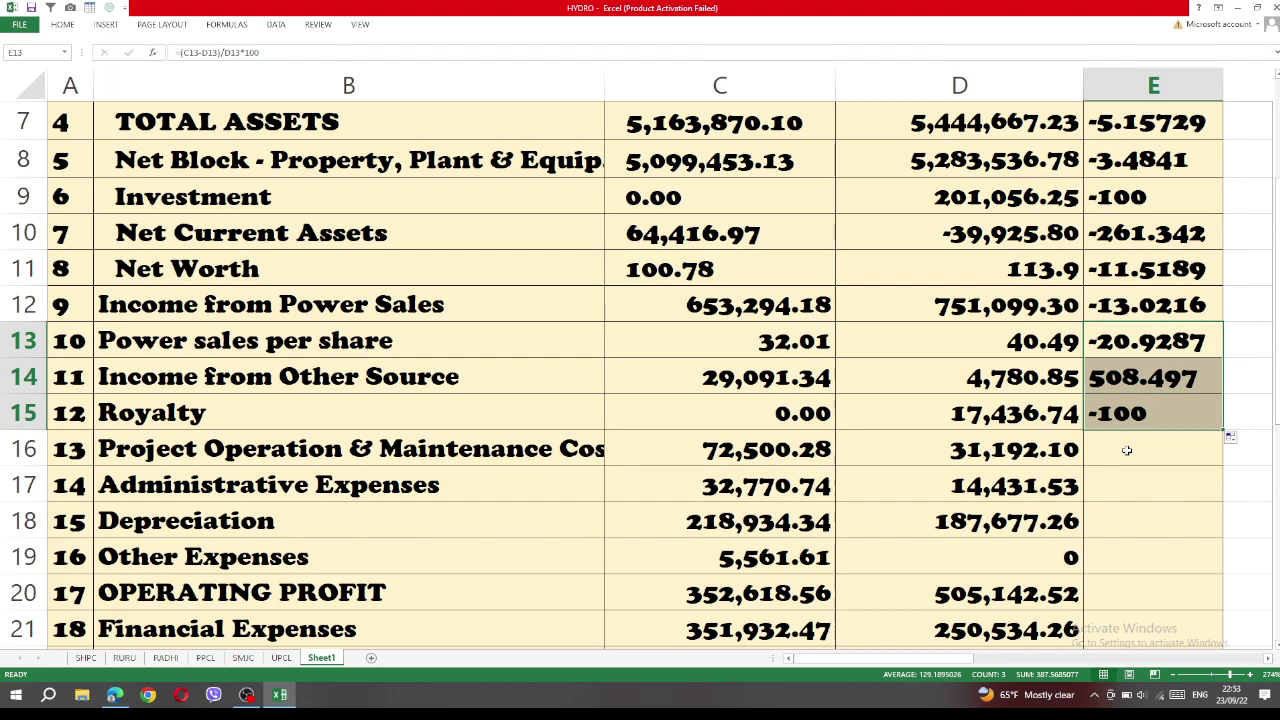
left_click(771, 411)
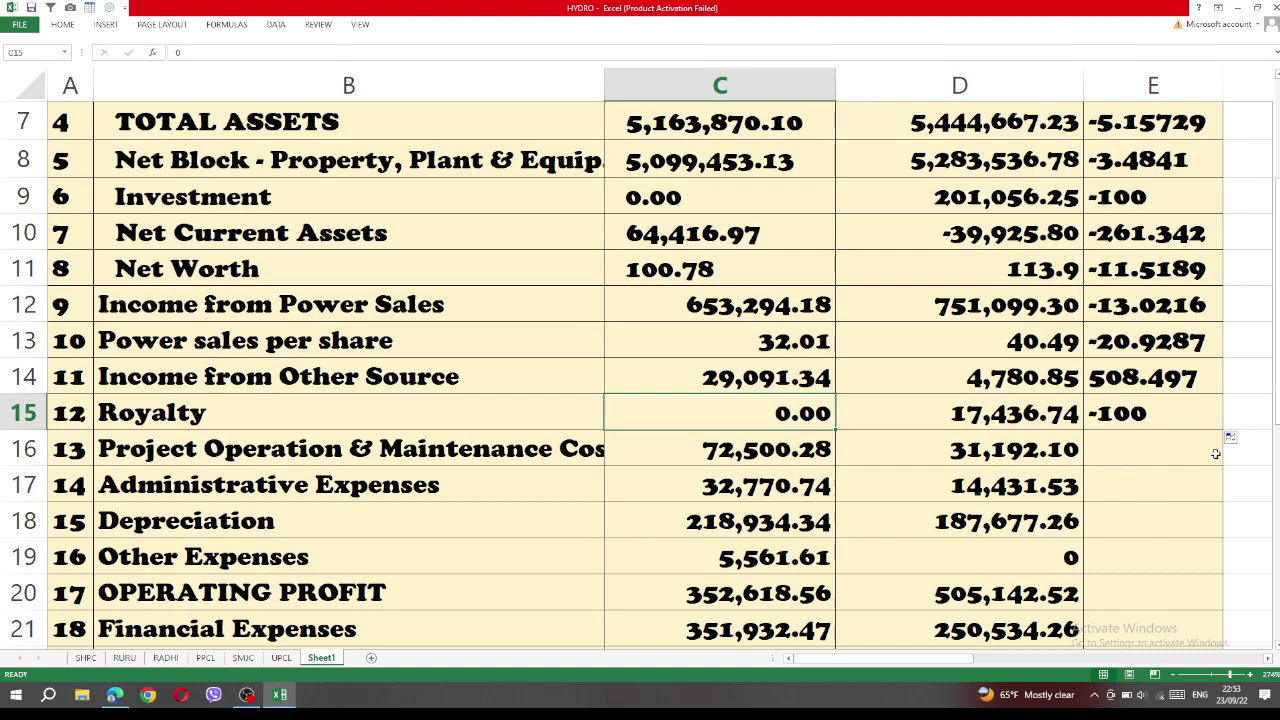
Step: Fill the percentage-difference formula from the Royalty row down through Project Operation & Maintenance Cost, Administrative Expenses and Depreciation (E16:E18)
left_click(1183, 415)
left_click_drag(1222, 429, 1211, 486)
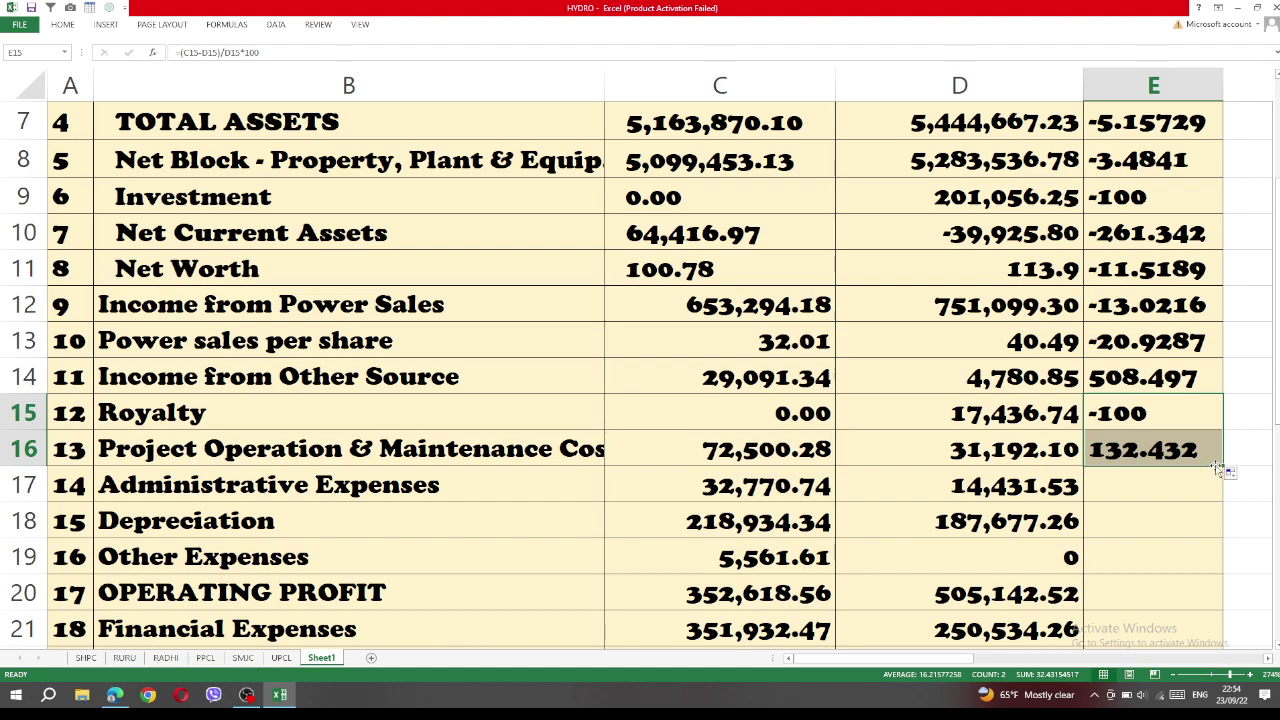
left_click_drag(1223, 465, 1226, 499)
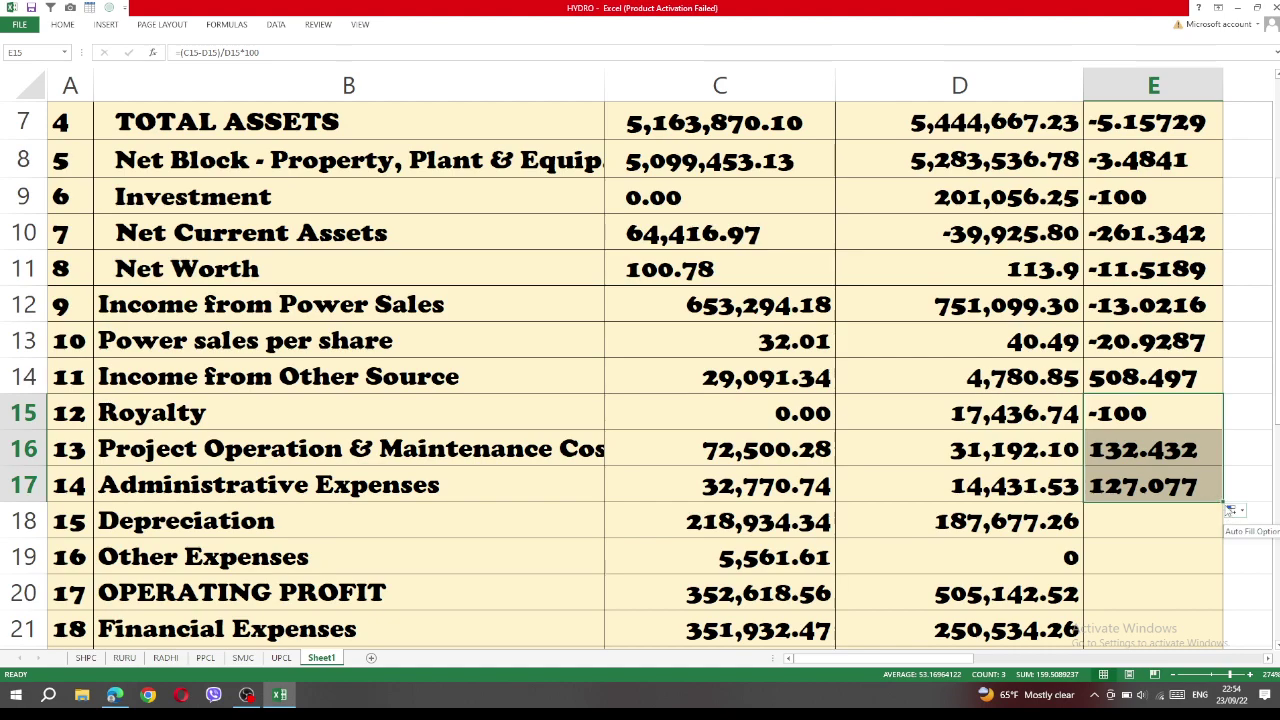
left_click_drag(1224, 500, 1227, 540)
scroll(1183, 555, "down", 1)
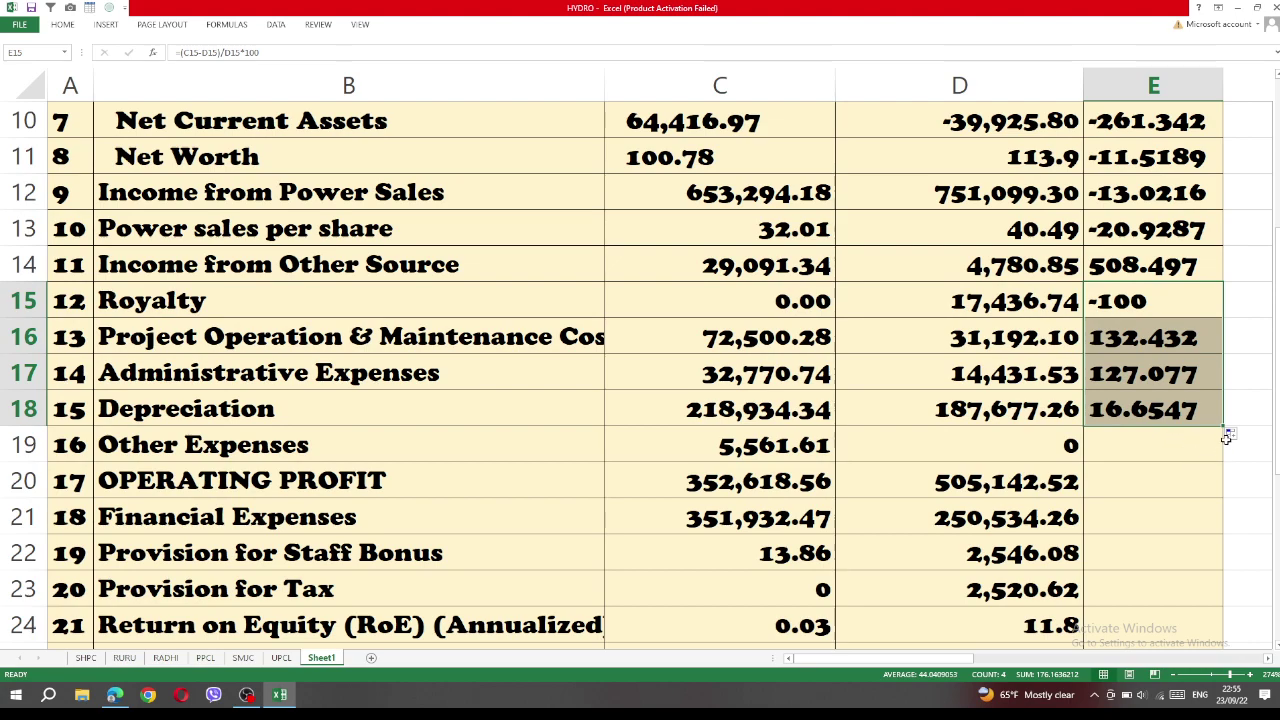
Step: Continue the percentage-difference formula from Other Expenses through Provision for Staff Bonus (E19:E22), dismissing the browser notification
left_click_drag(1225, 428, 1224, 455)
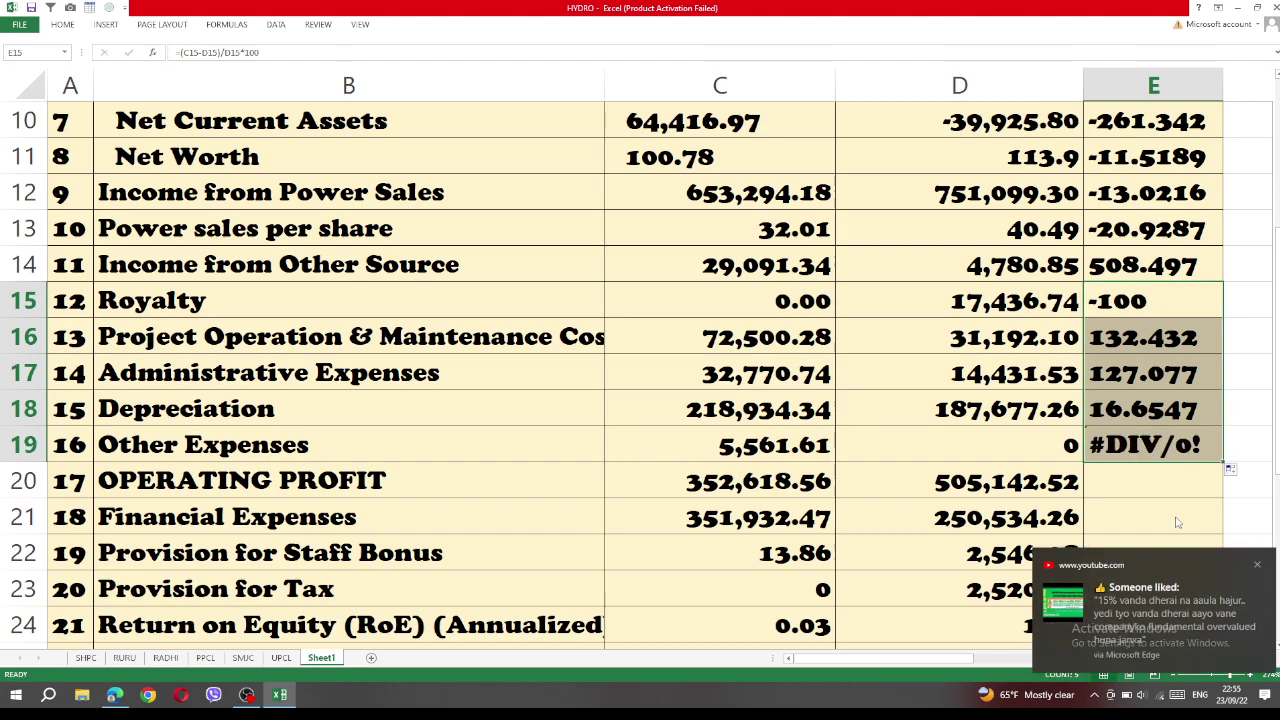
left_click(1257, 565)
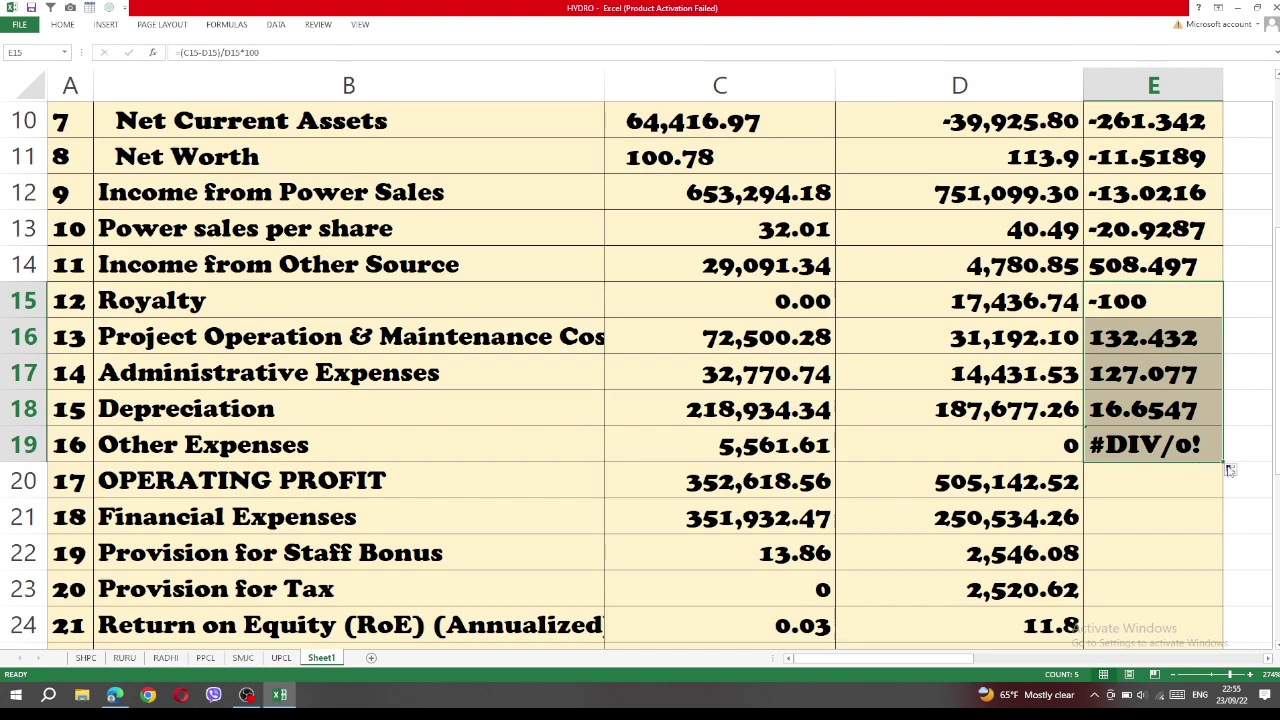
left_click_drag(1222, 465, 1222, 496)
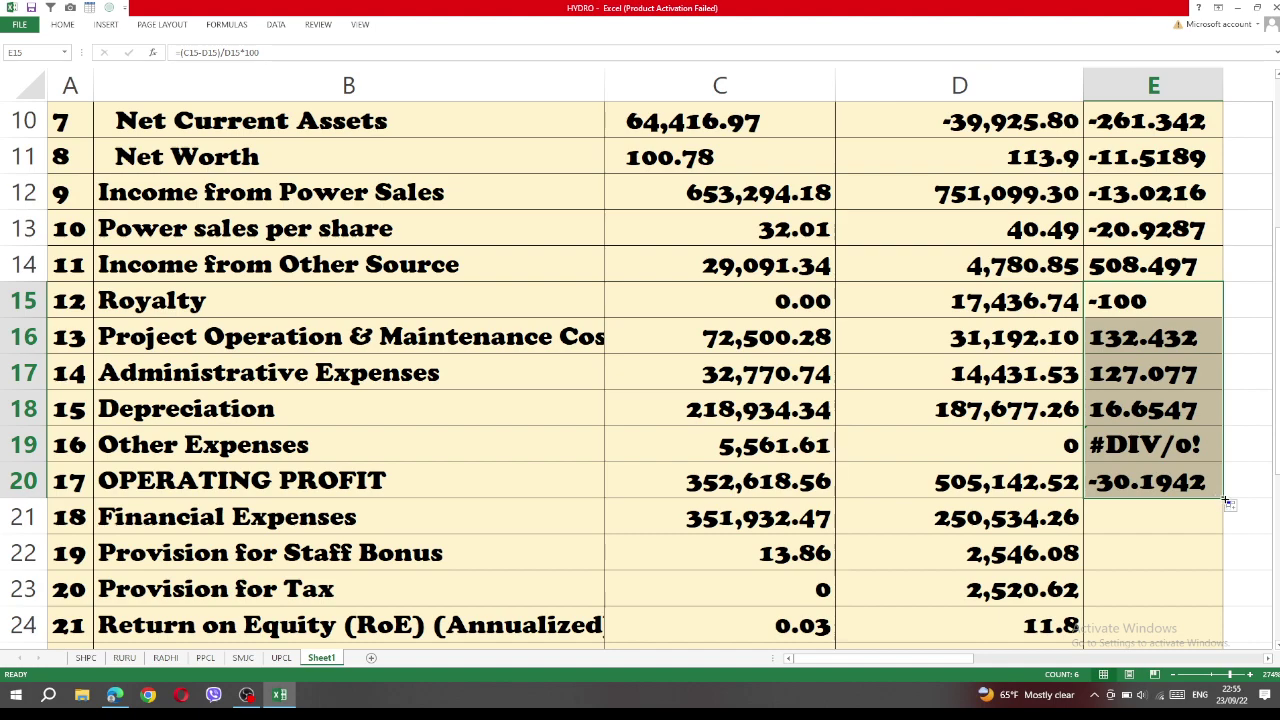
left_click_drag(1225, 499, 1231, 529)
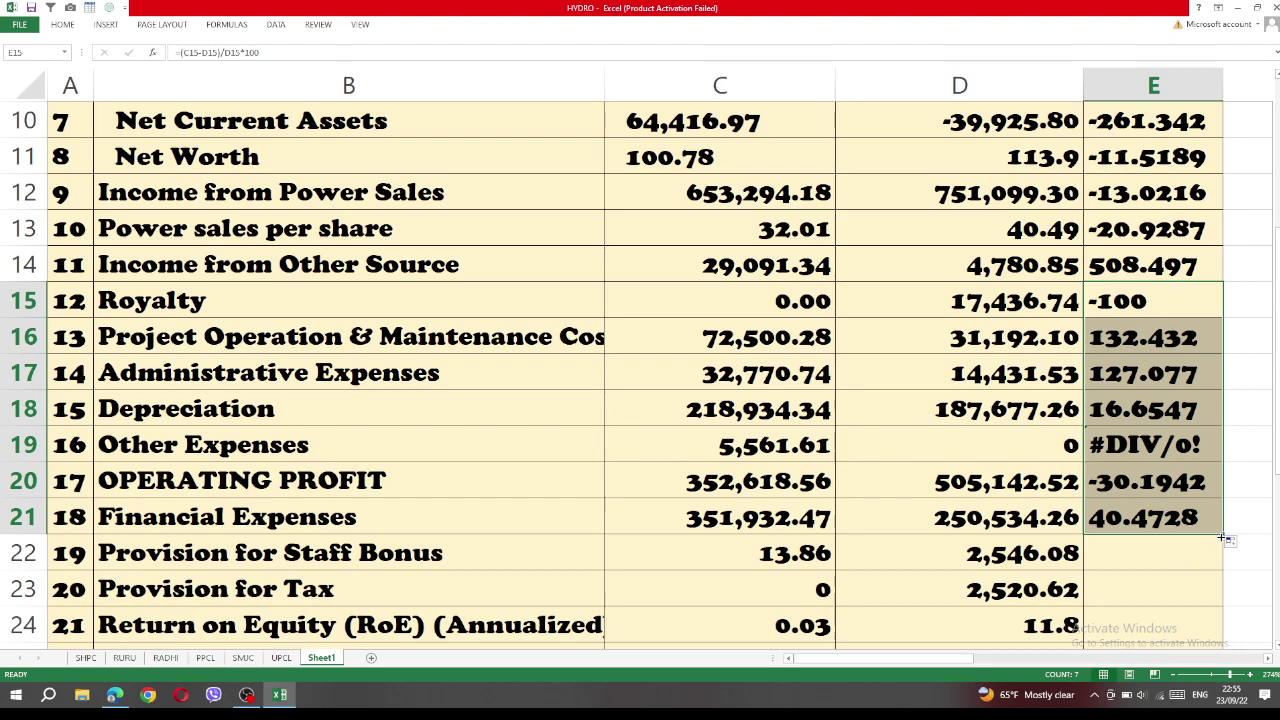
left_click_drag(1222, 538, 1222, 566)
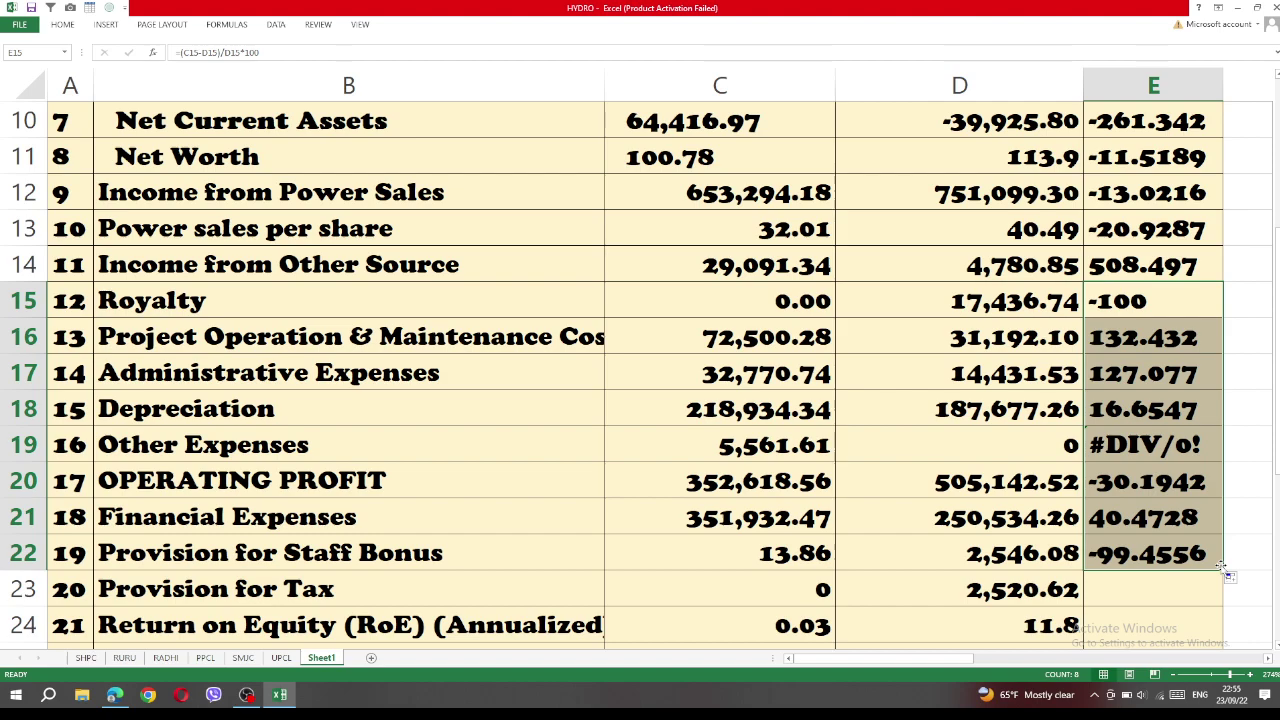
Step: Extend the percentage-difference formula to the Provision for Tax row (E23) and check it against the current-year figure in C23
scroll(1200, 580, "down", 1)
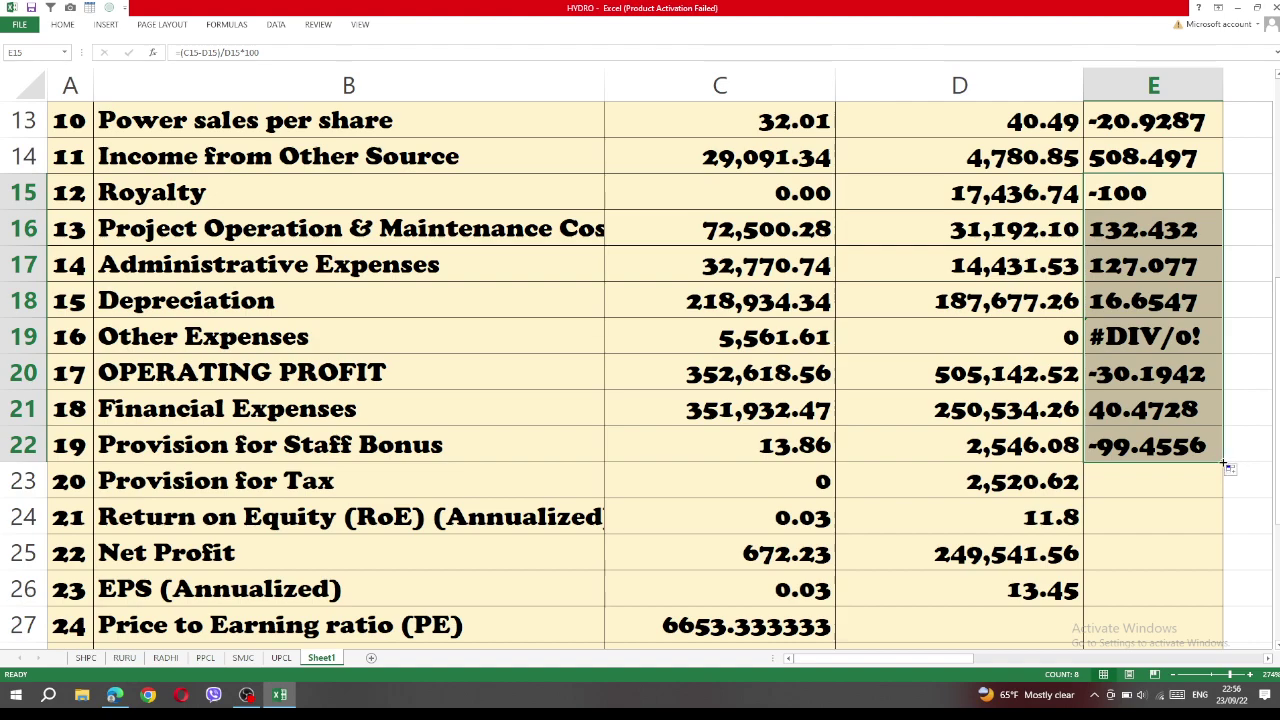
left_click_drag(1226, 466, 1214, 490)
left_click(1180, 503)
left_click(1168, 490)
left_click(770, 471)
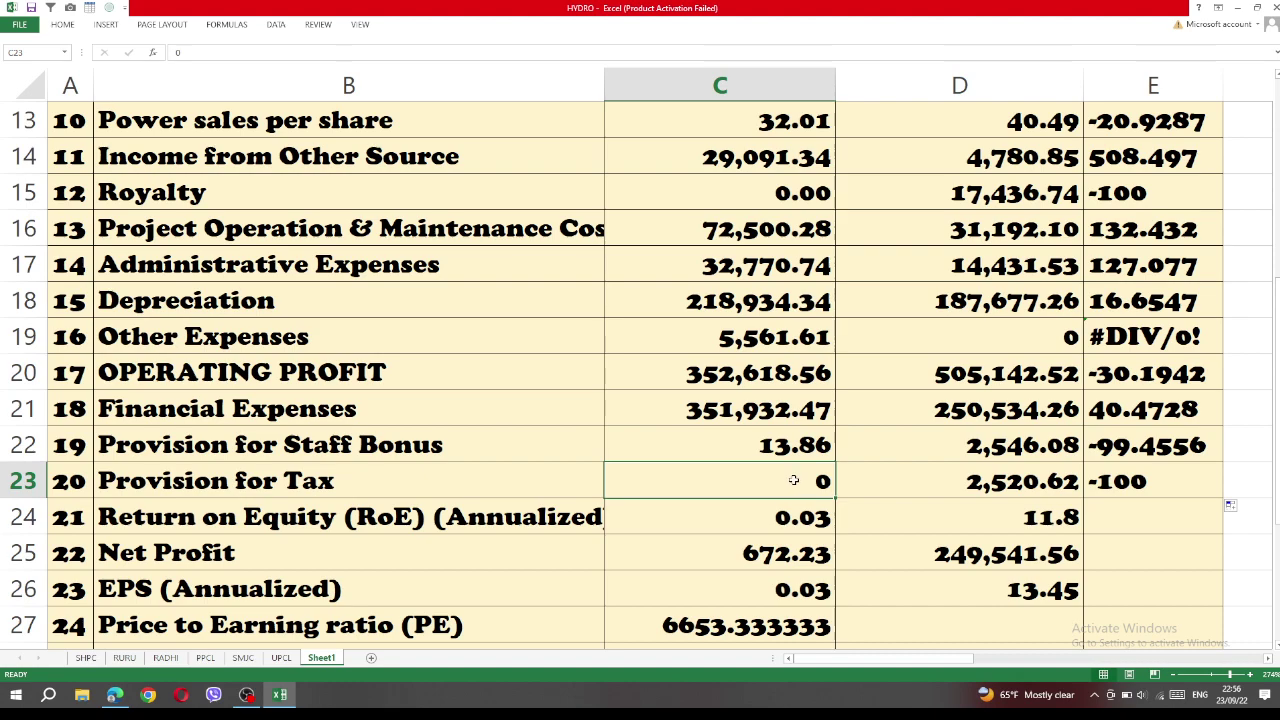
left_click(1152, 481)
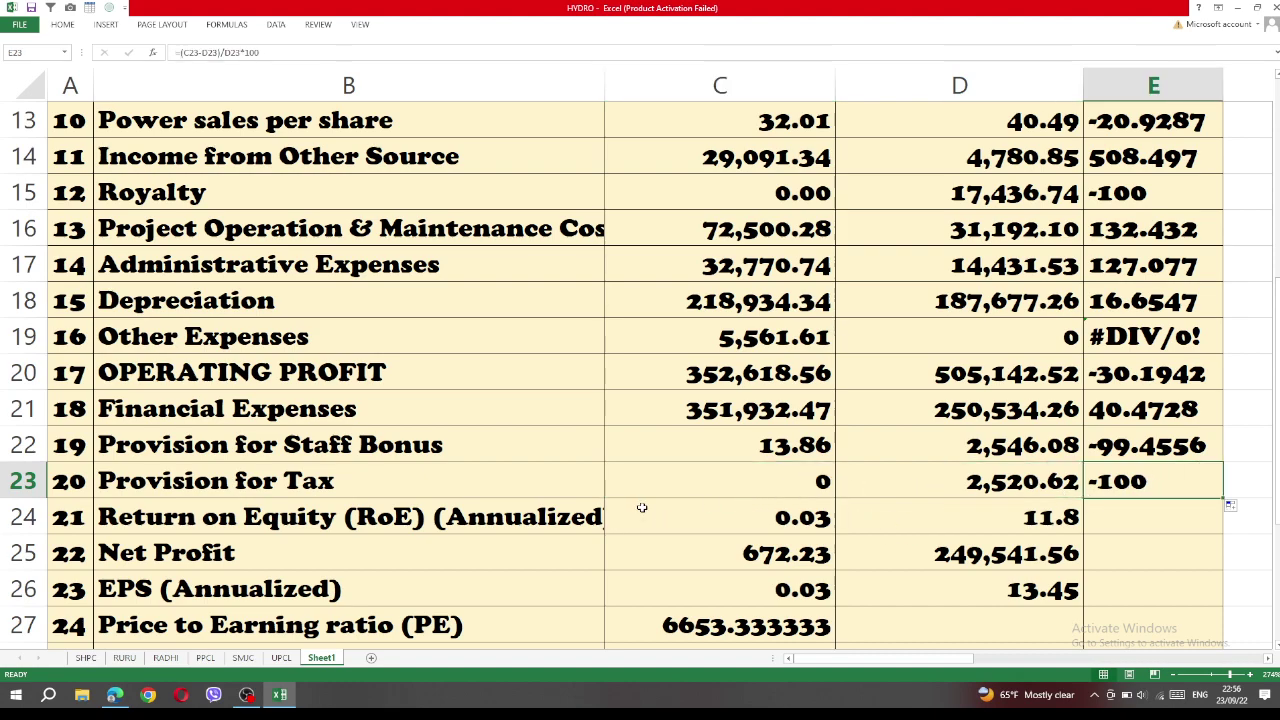
left_click(680, 476)
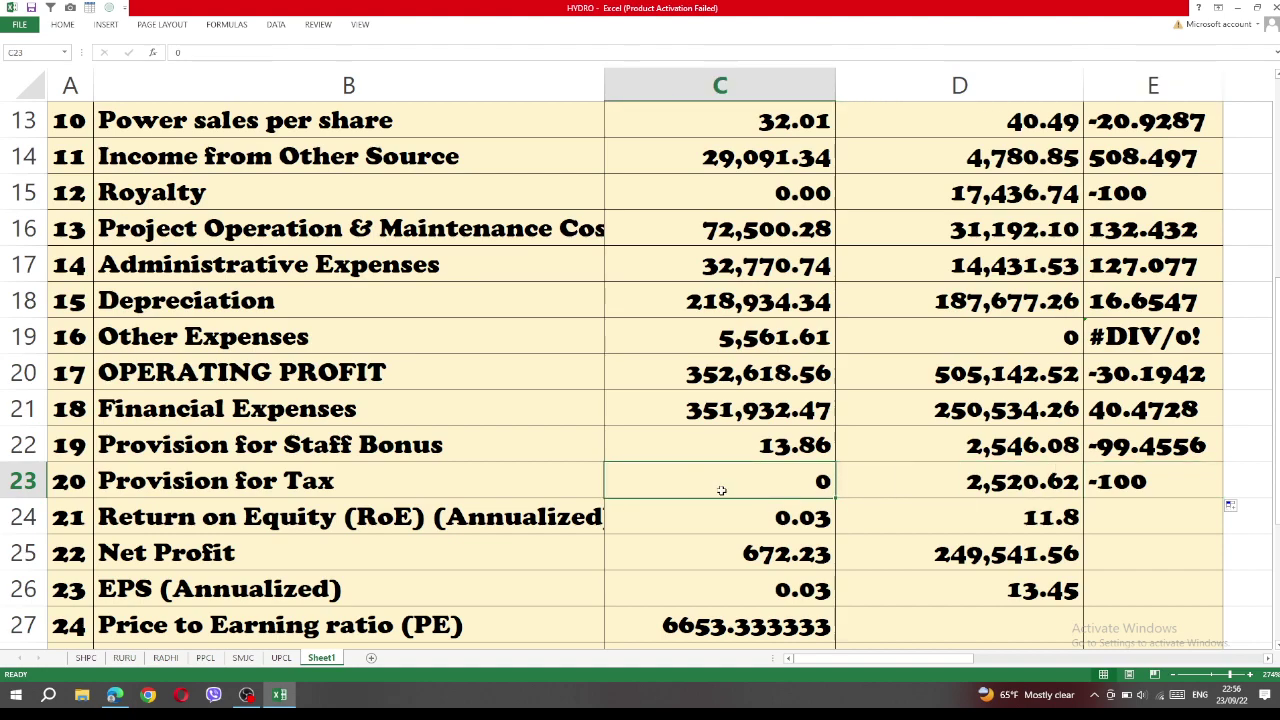
Step: Fill the percentage-difference formula from E23 down through the Return on Equity and Net Profit rows (E24:E25)
left_click(1168, 480)
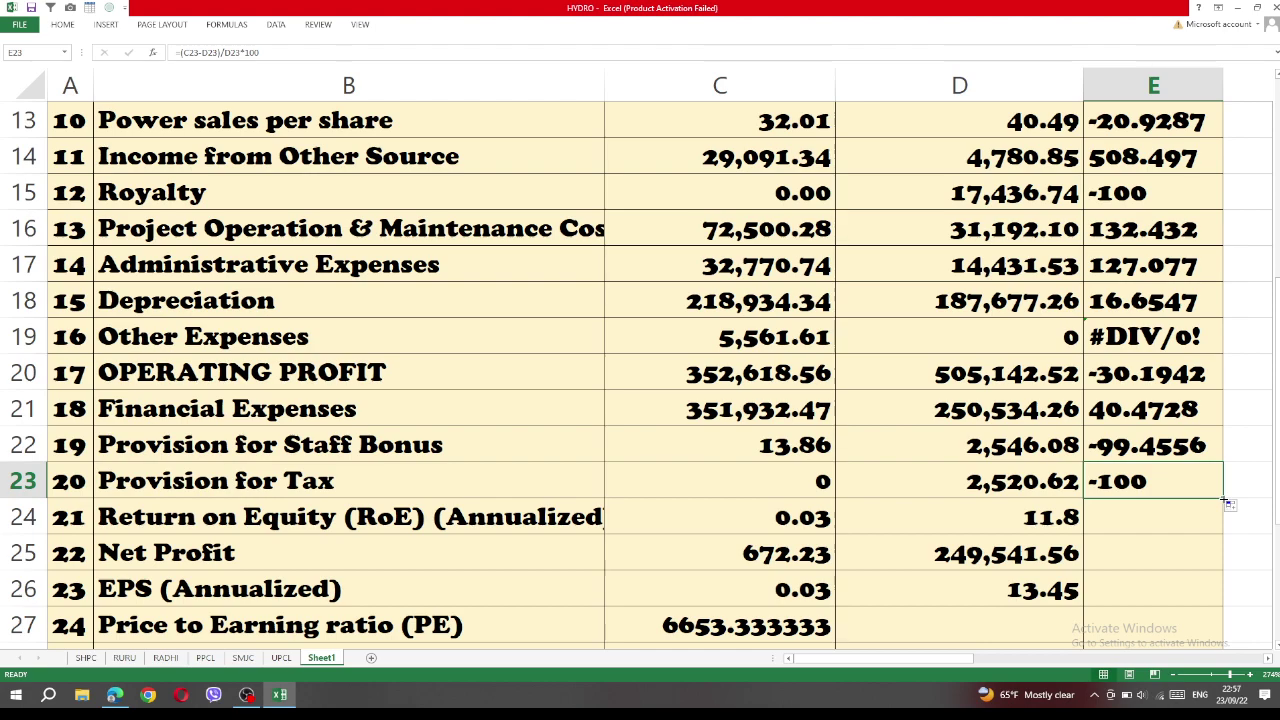
left_click_drag(1225, 500, 1222, 531)
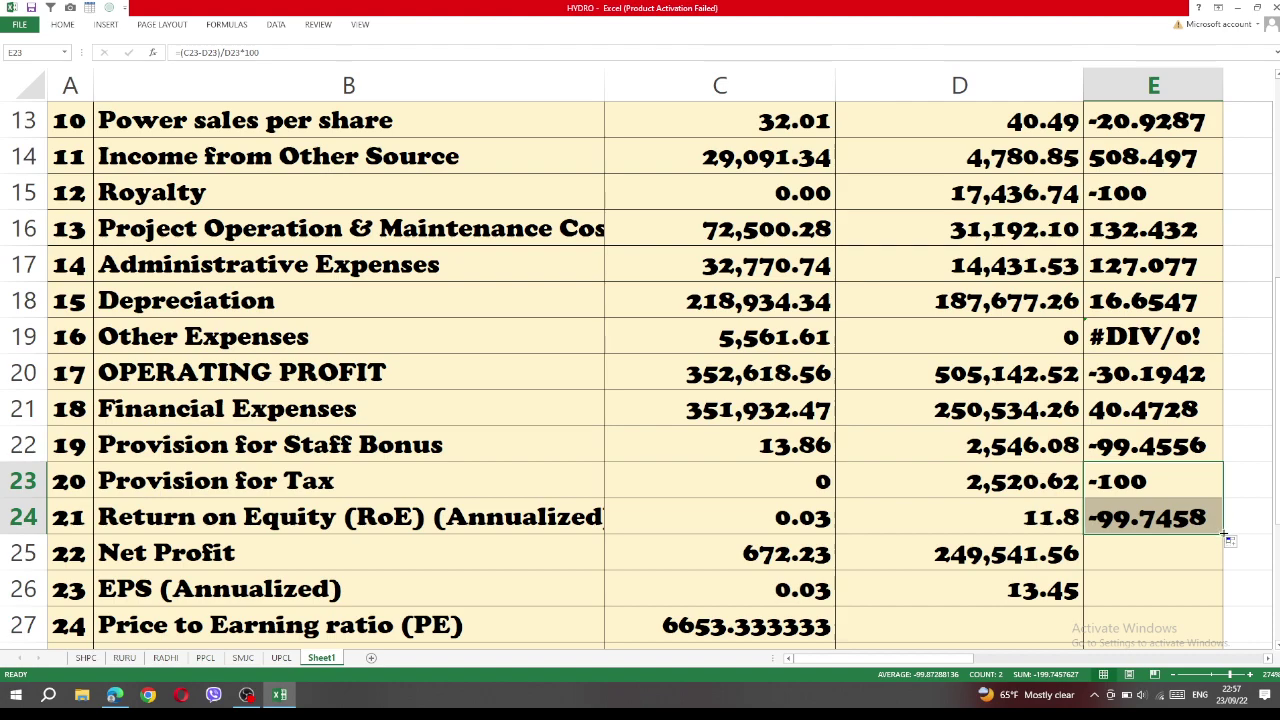
left_click_drag(1223, 533, 1231, 570)
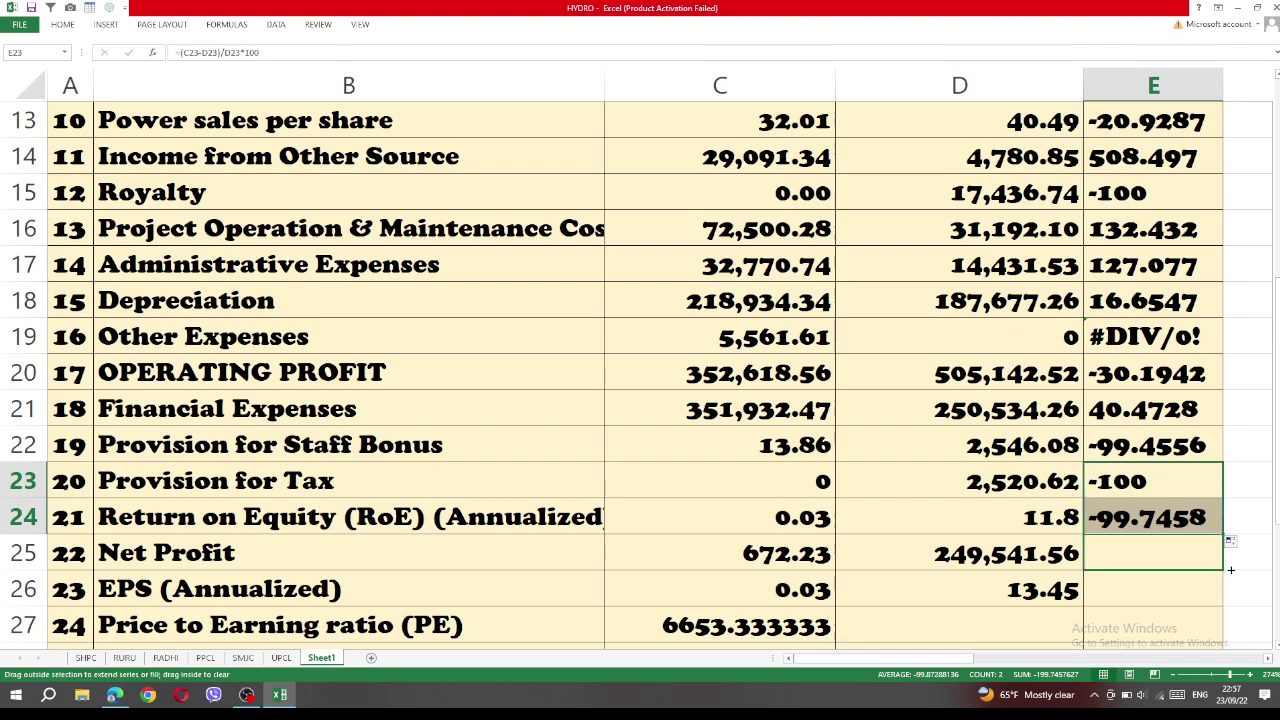
left_click_drag(1231, 570, 1230, 571)
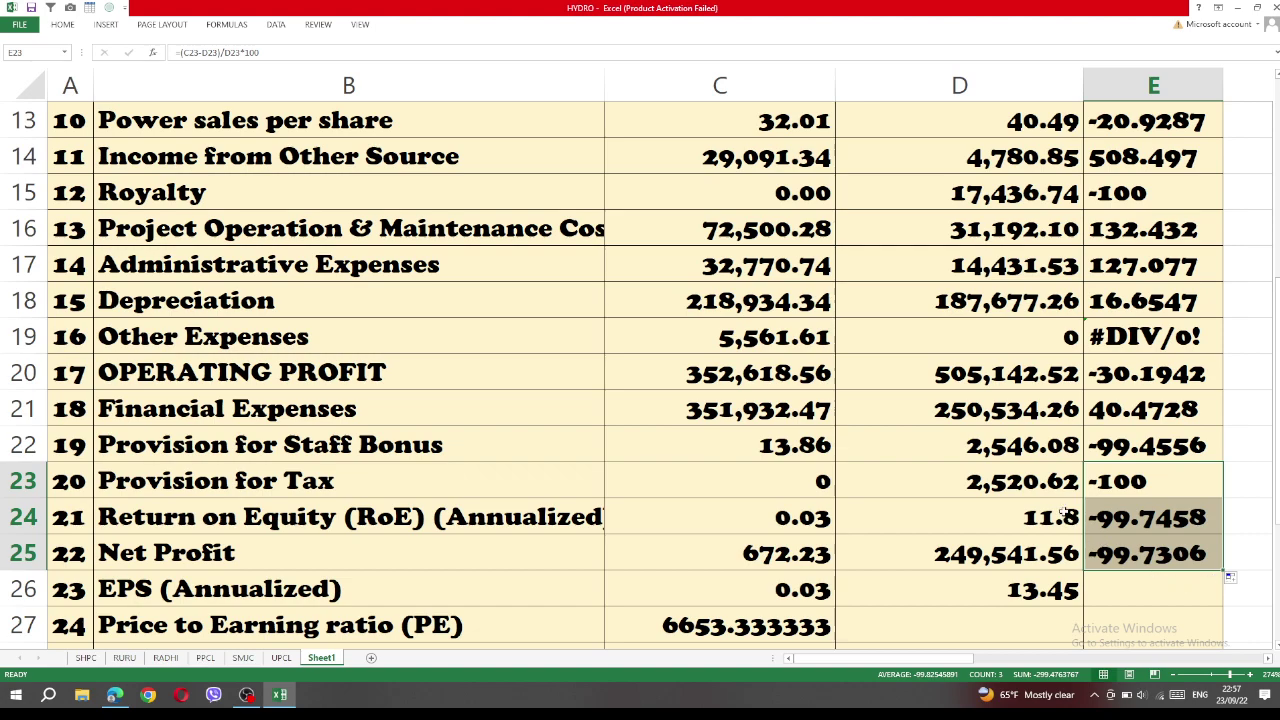
scroll(1066, 513, "down", 1)
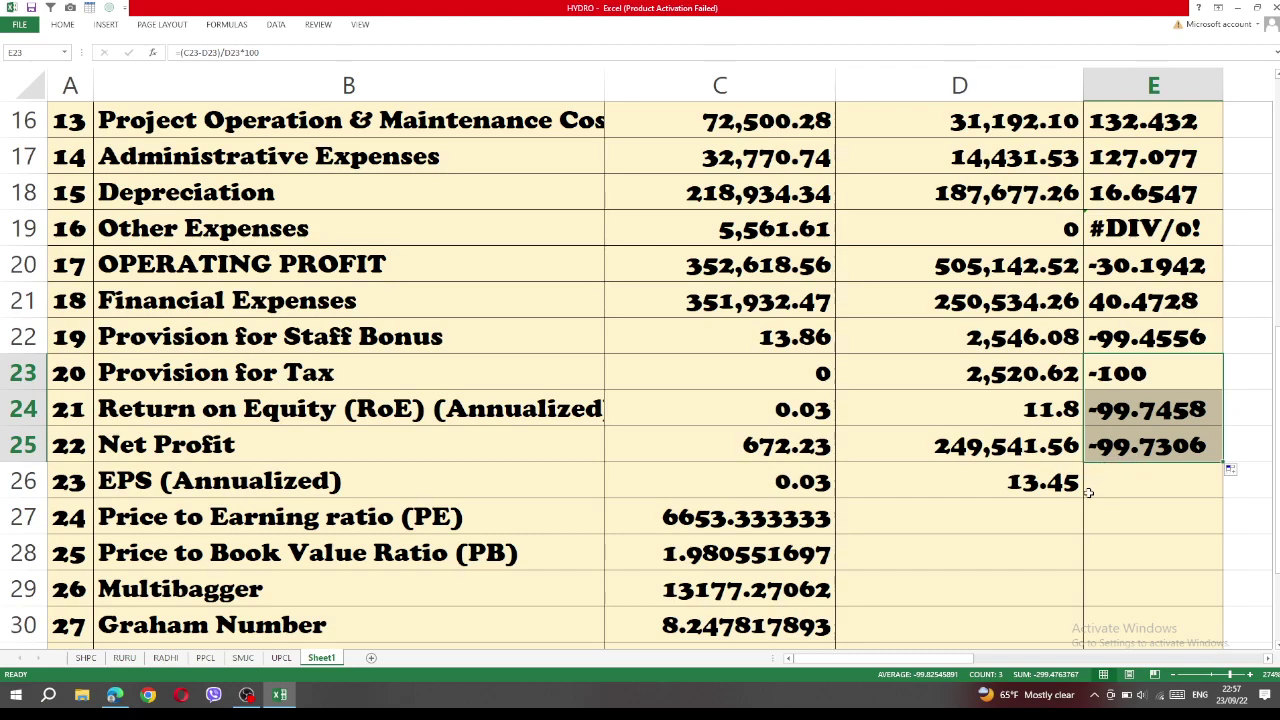
left_click(1025, 484)
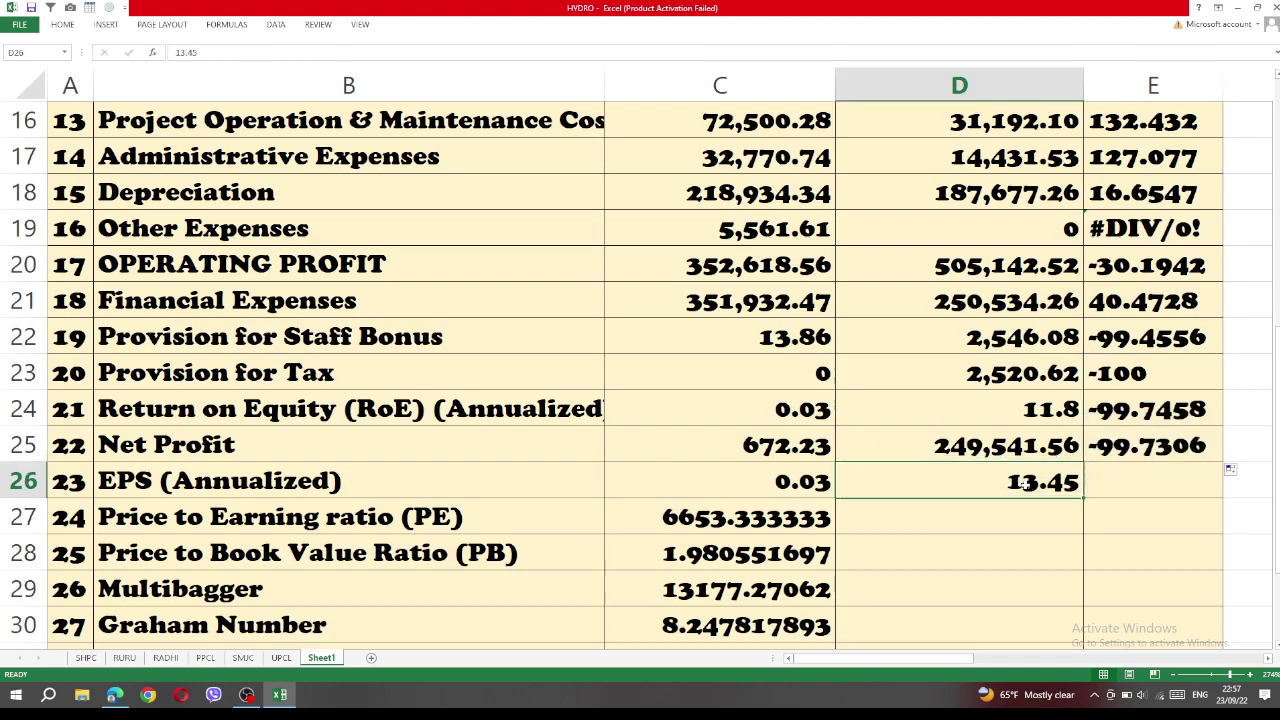
key("Delete")
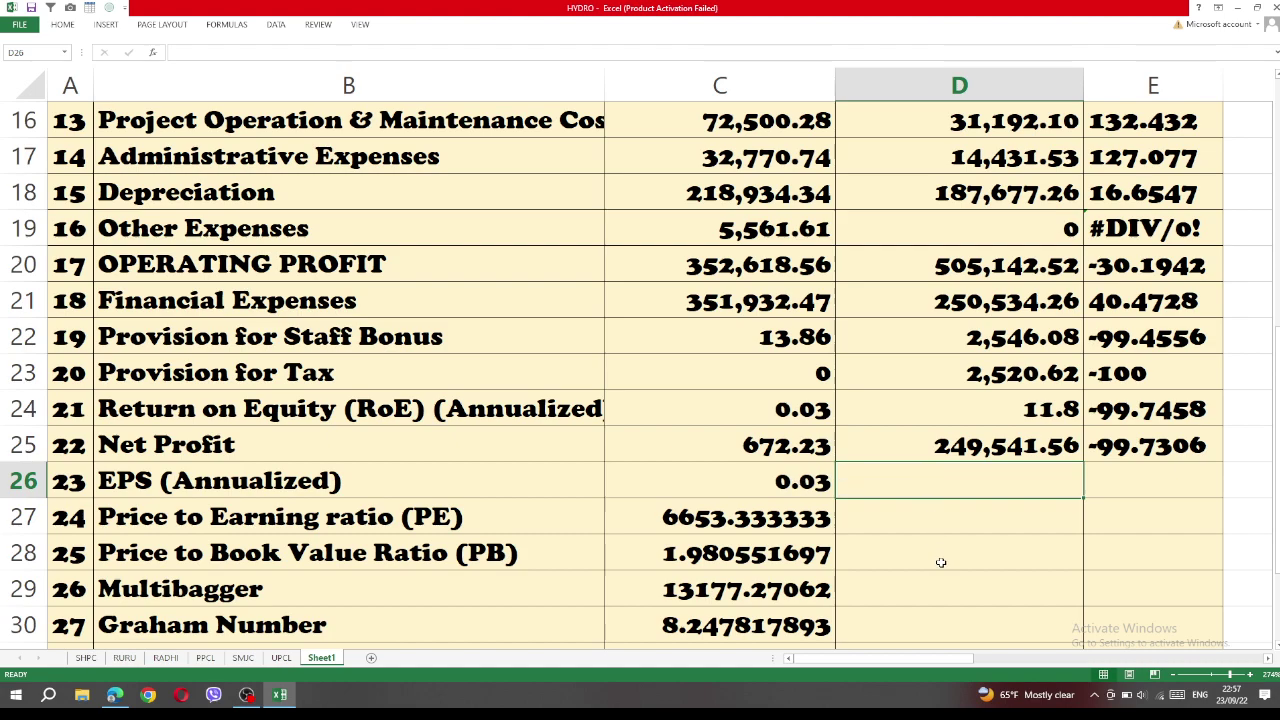
key("ctrl+z")
Step: Fill the percentage-difference formula from the Net Profit row (E25) down to the EPS (Annualized) row (E26)
left_click(987, 537)
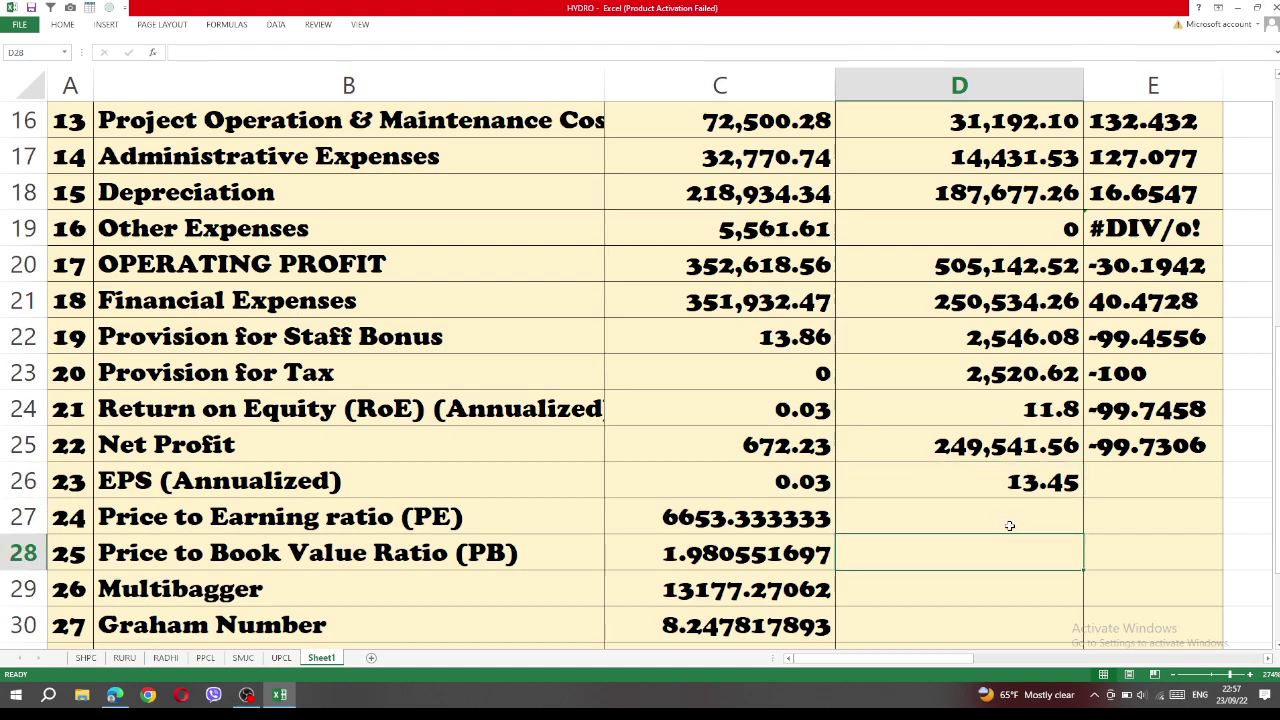
left_click(1010, 517)
left_click(1117, 455)
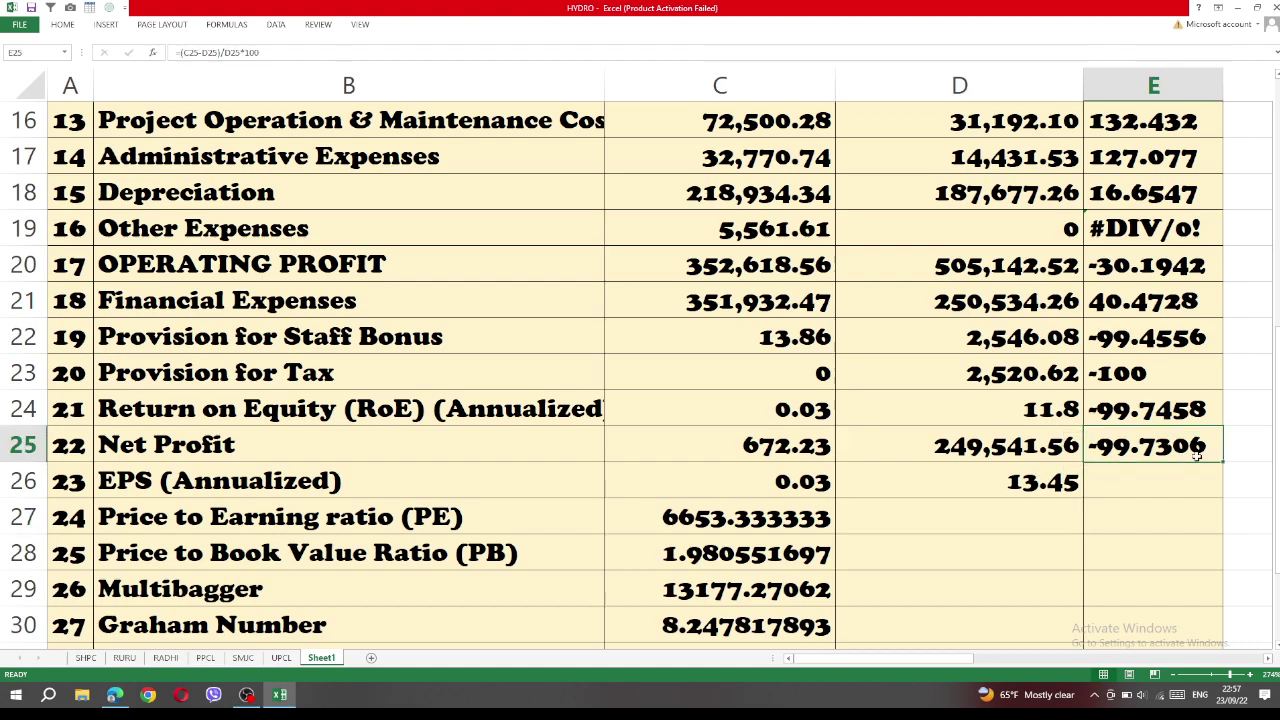
left_click_drag(1222, 462, 1225, 490)
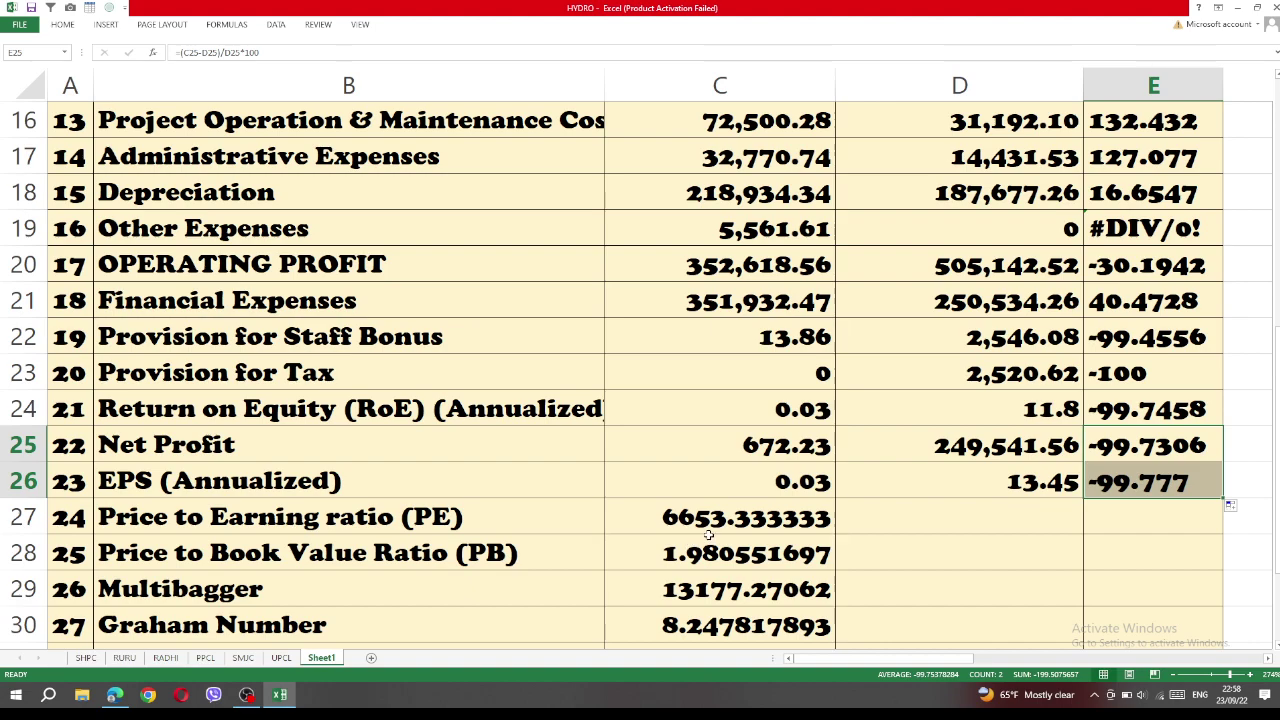
Step: Examine the Price to Earning and Price to Book Value ratio formulas in C27 and C28, along with the annualized EPS in C26
left_click(716, 527)
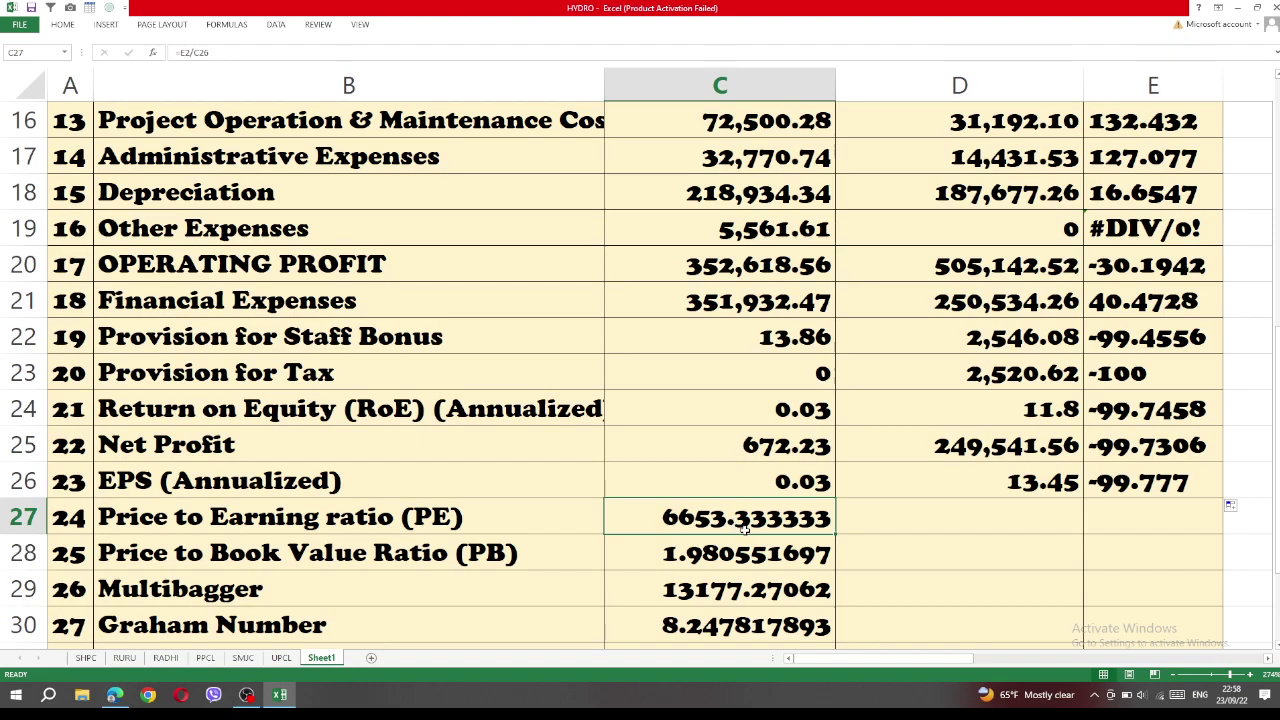
left_click(688, 556)
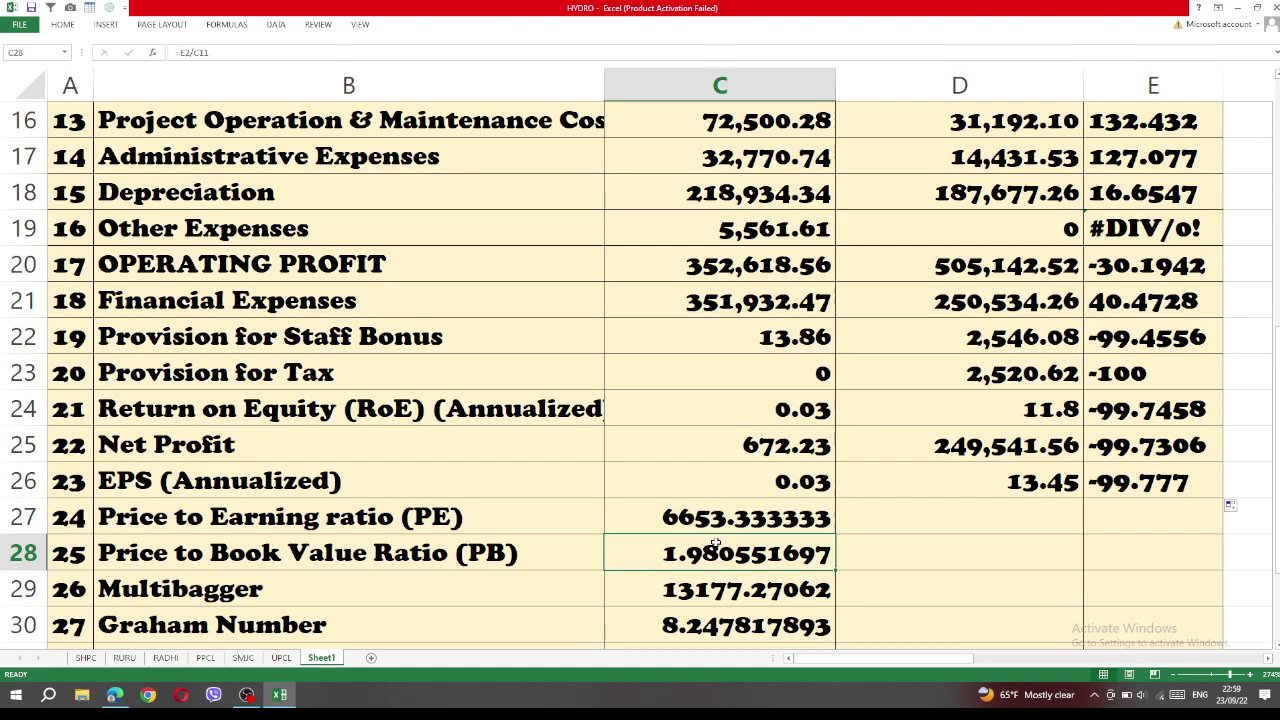
left_click(706, 517)
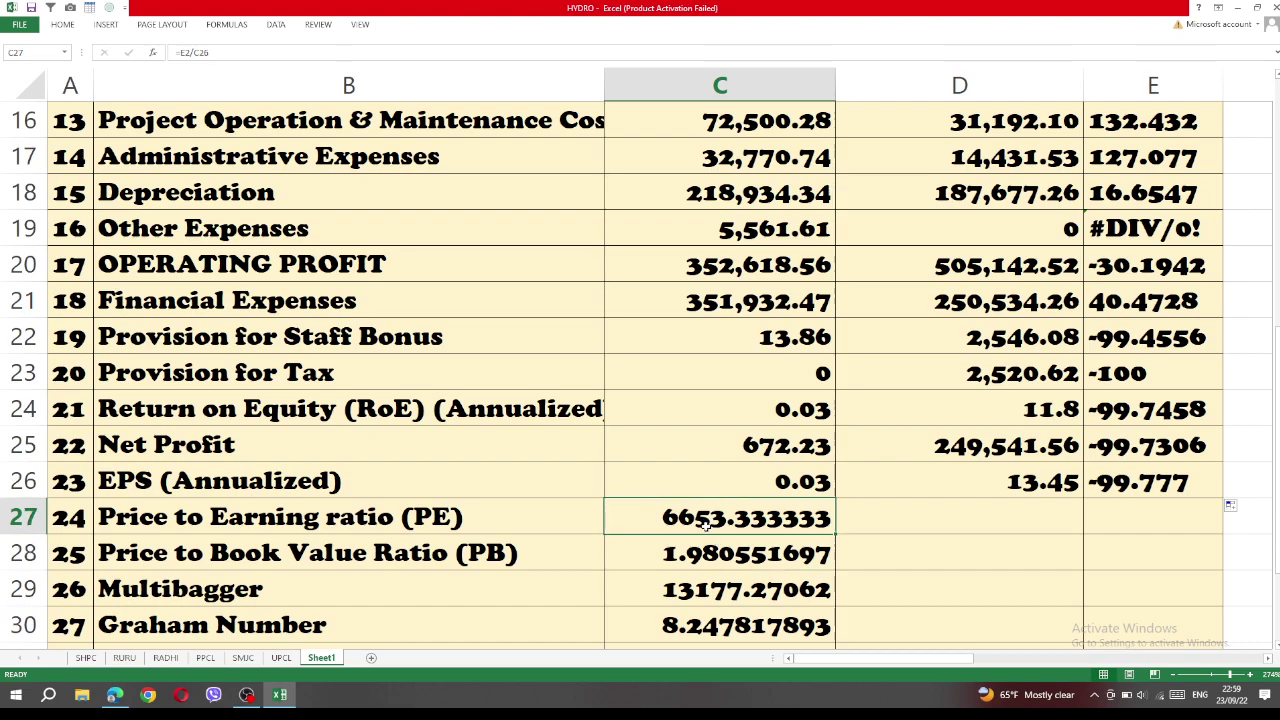
left_click(762, 474)
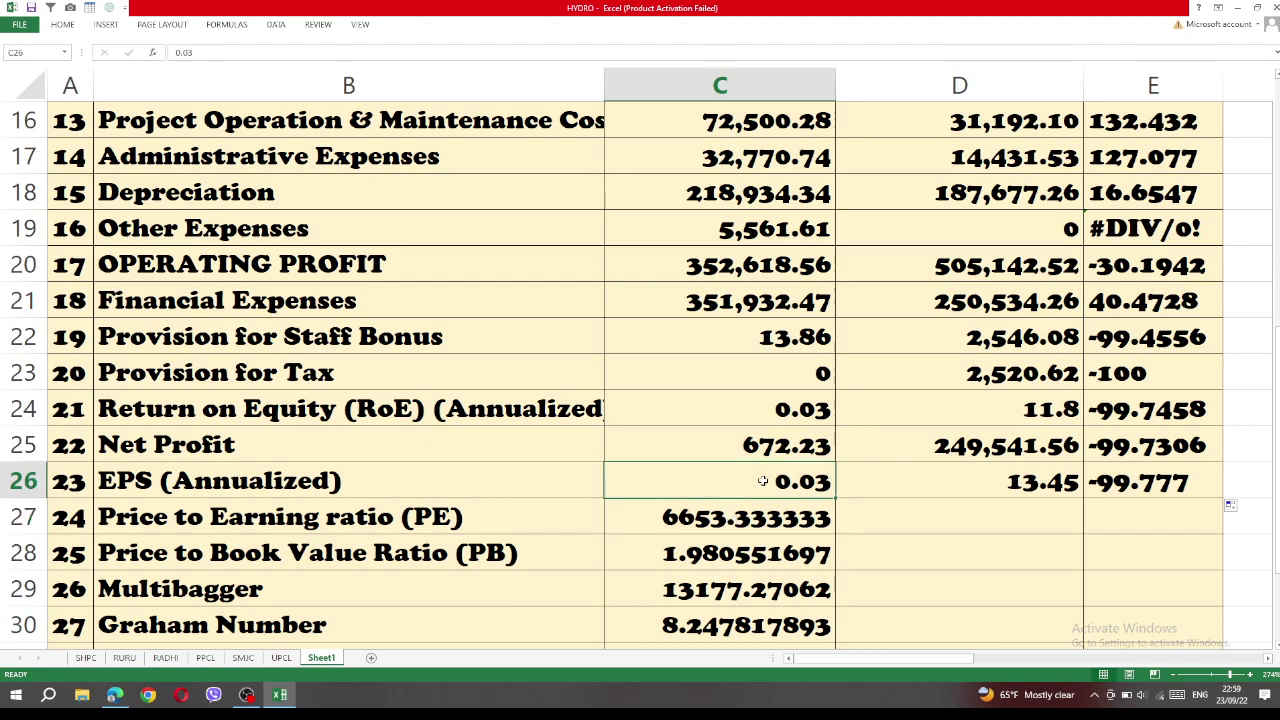
left_click(731, 518)
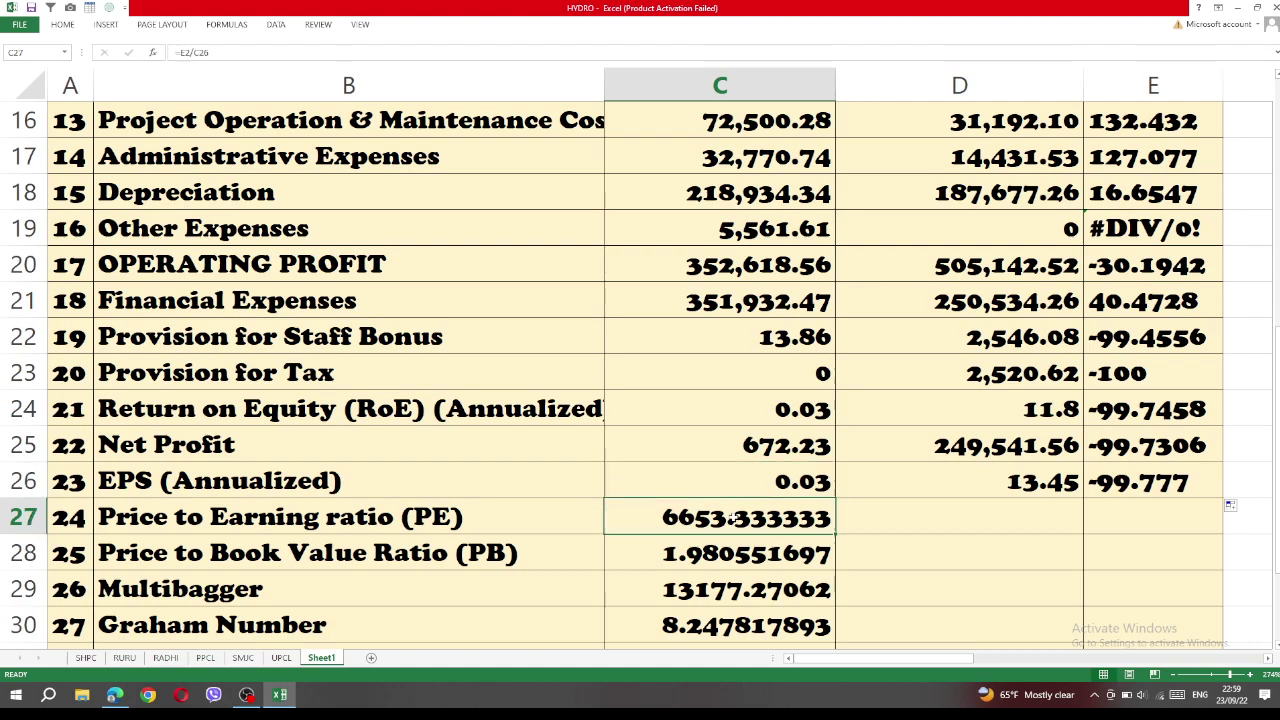
left_click(706, 553)
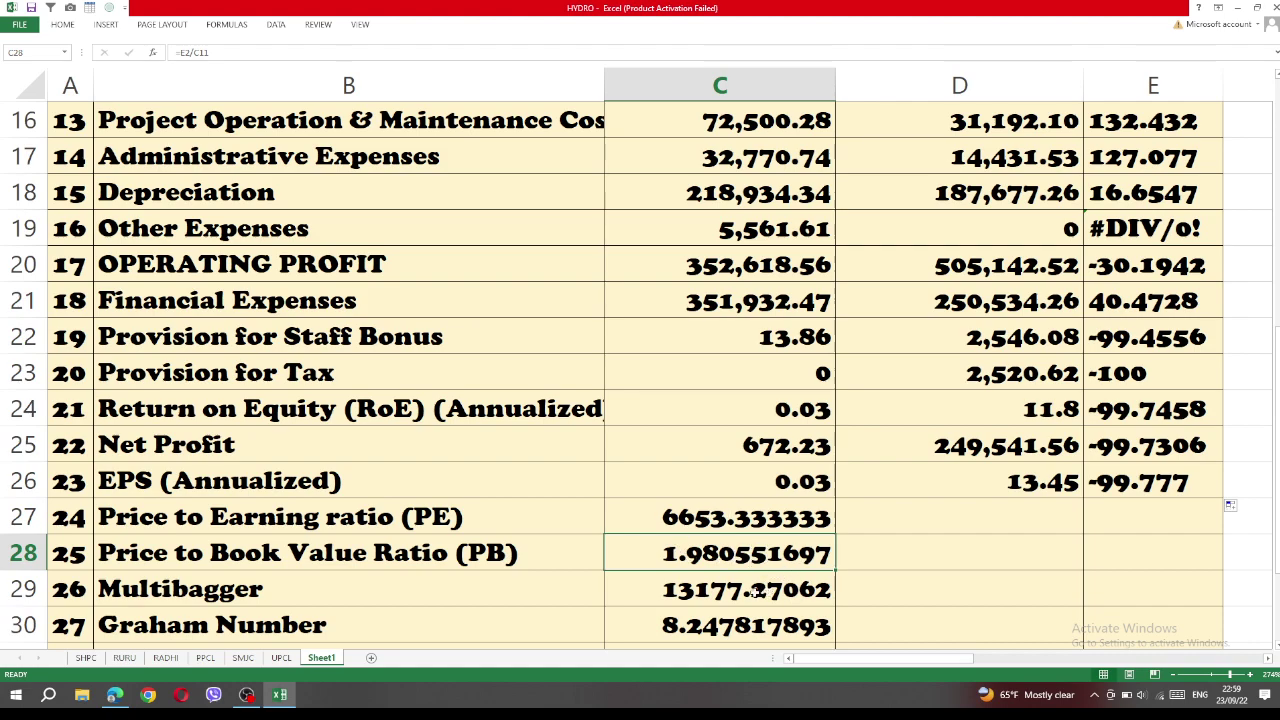
Step: Examine the Multibagger, Graham Number and Graham Number Compare formulas in C29 to C31
left_click(725, 594)
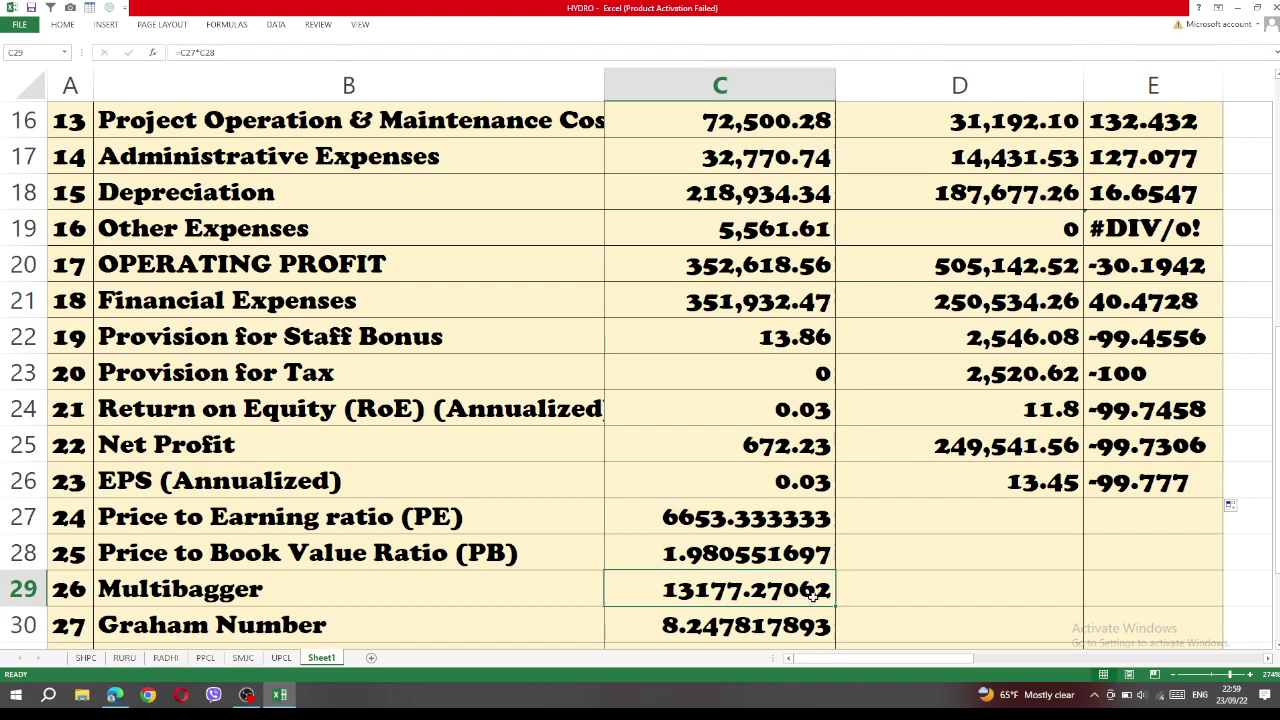
scroll(826, 580, "down", 1)
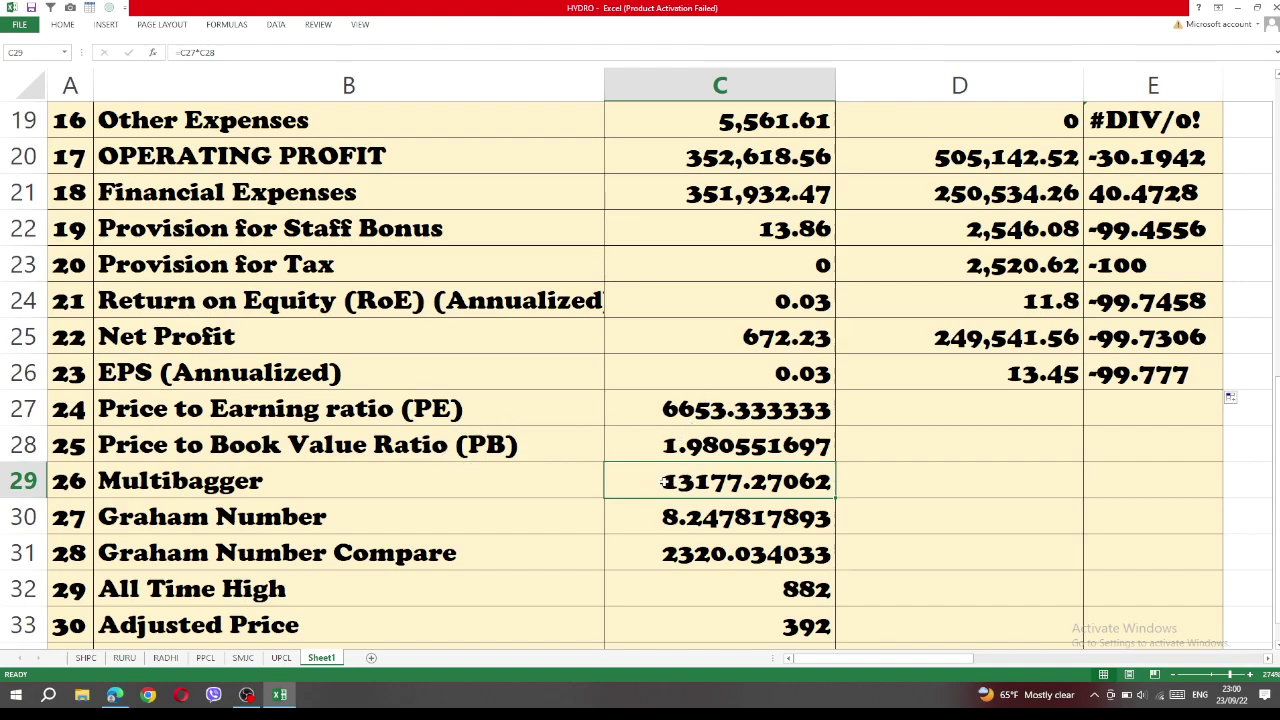
left_click(714, 516)
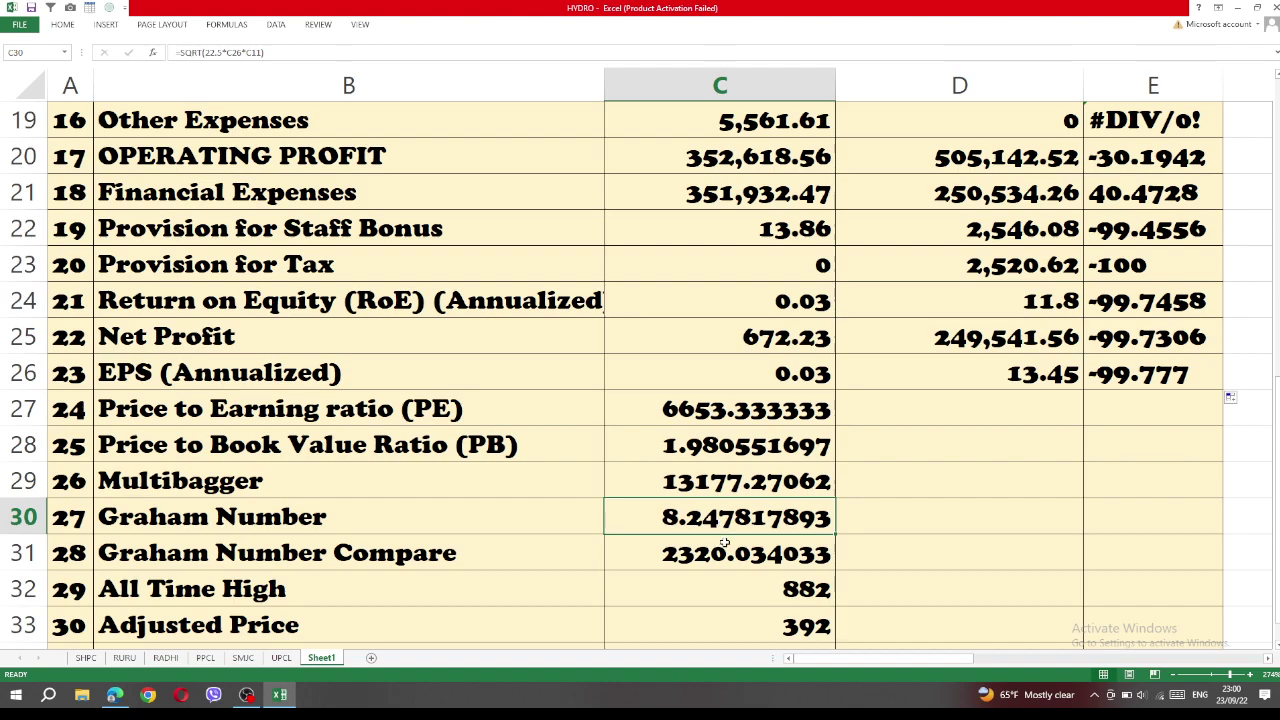
left_click(718, 556)
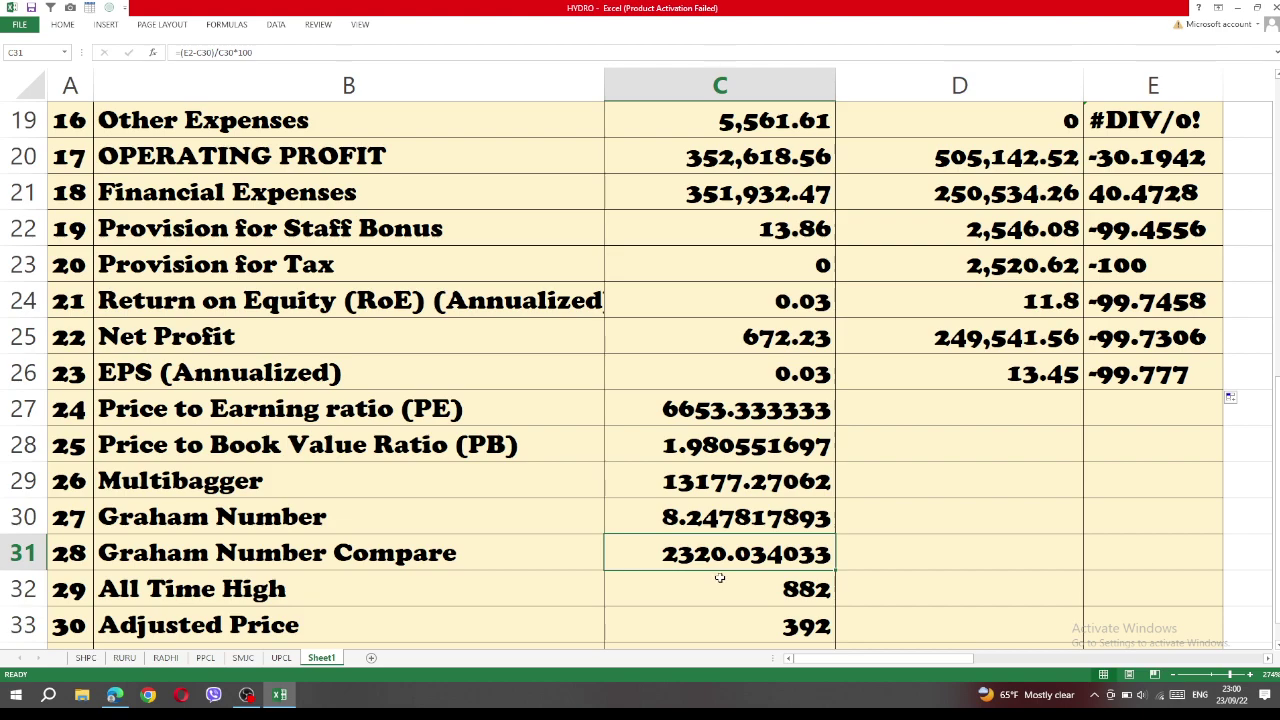
Step: Compare the All Time High and Adjusted Price in C32 and C33 with the Profite or Loss formulas in C34 and D34
scroll(720, 578, "down", 1)
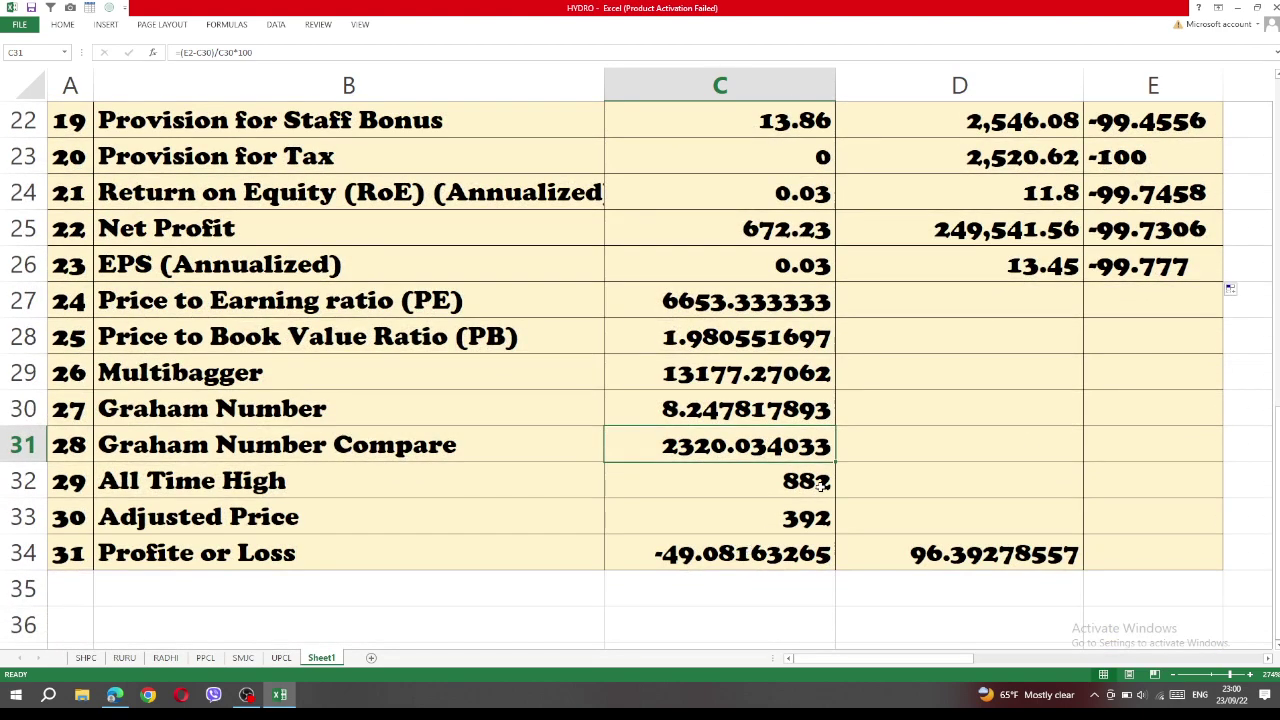
left_click(790, 481)
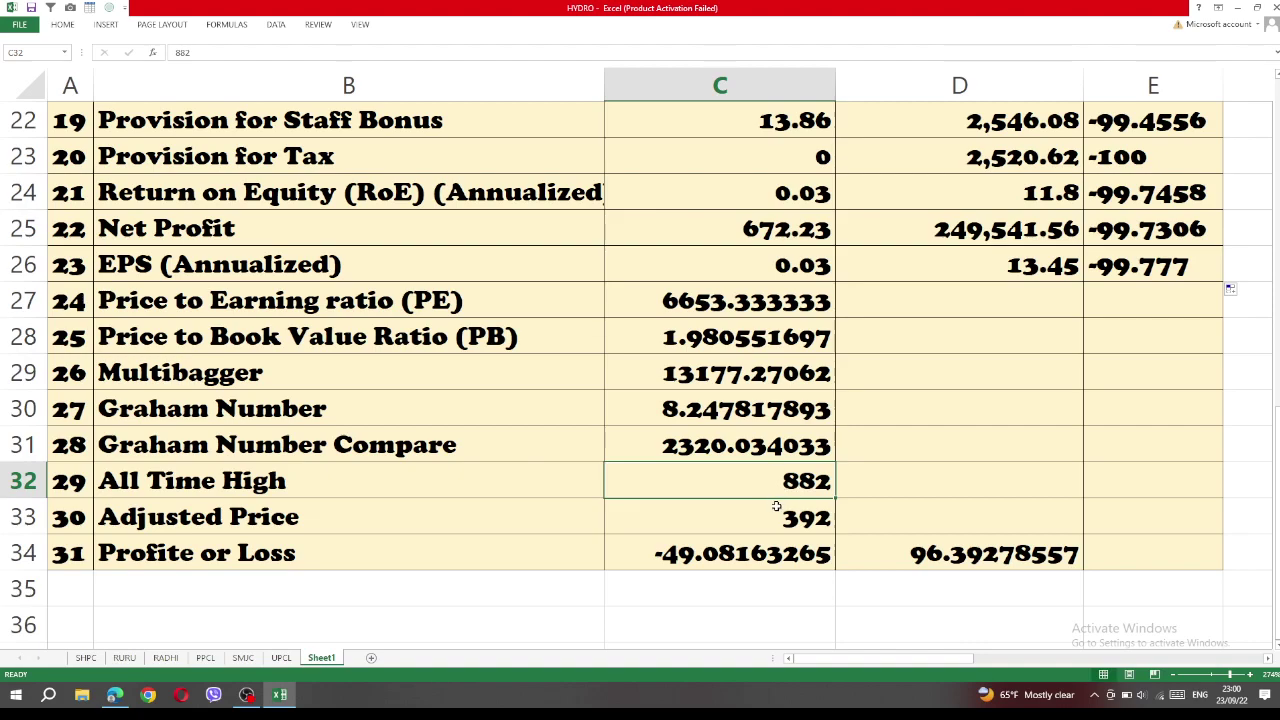
left_click(778, 517)
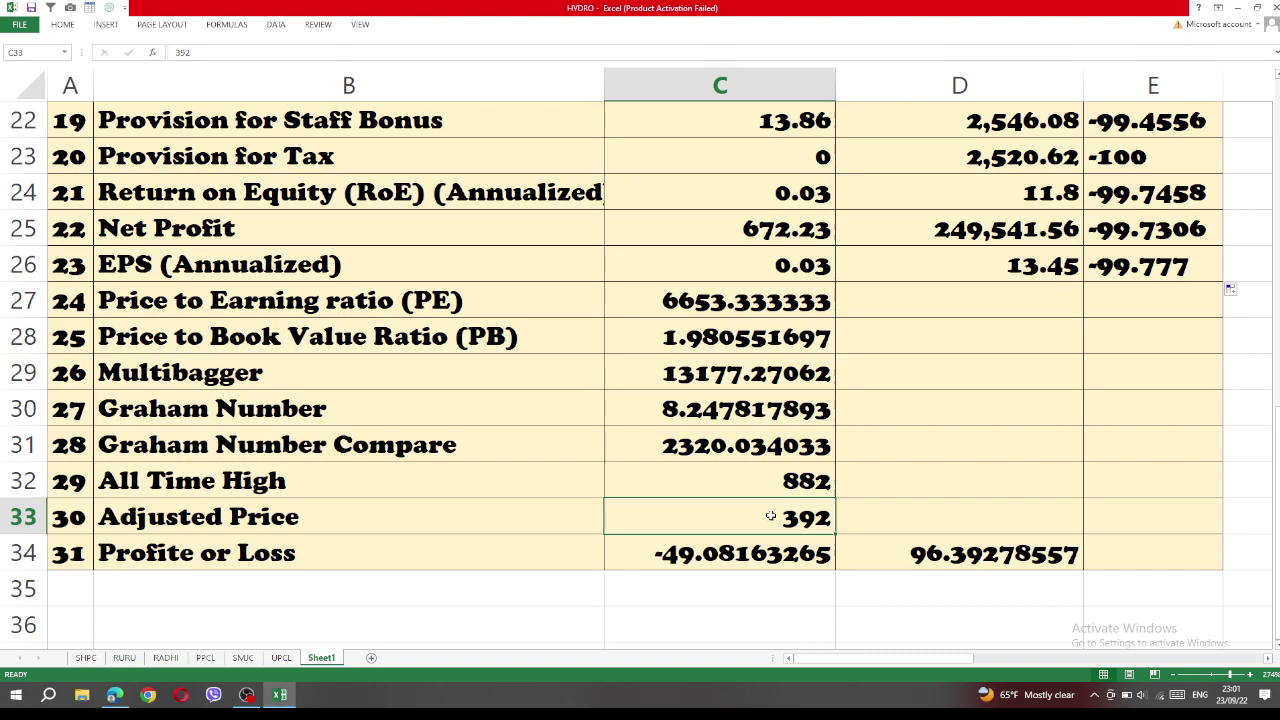
left_click(783, 479)
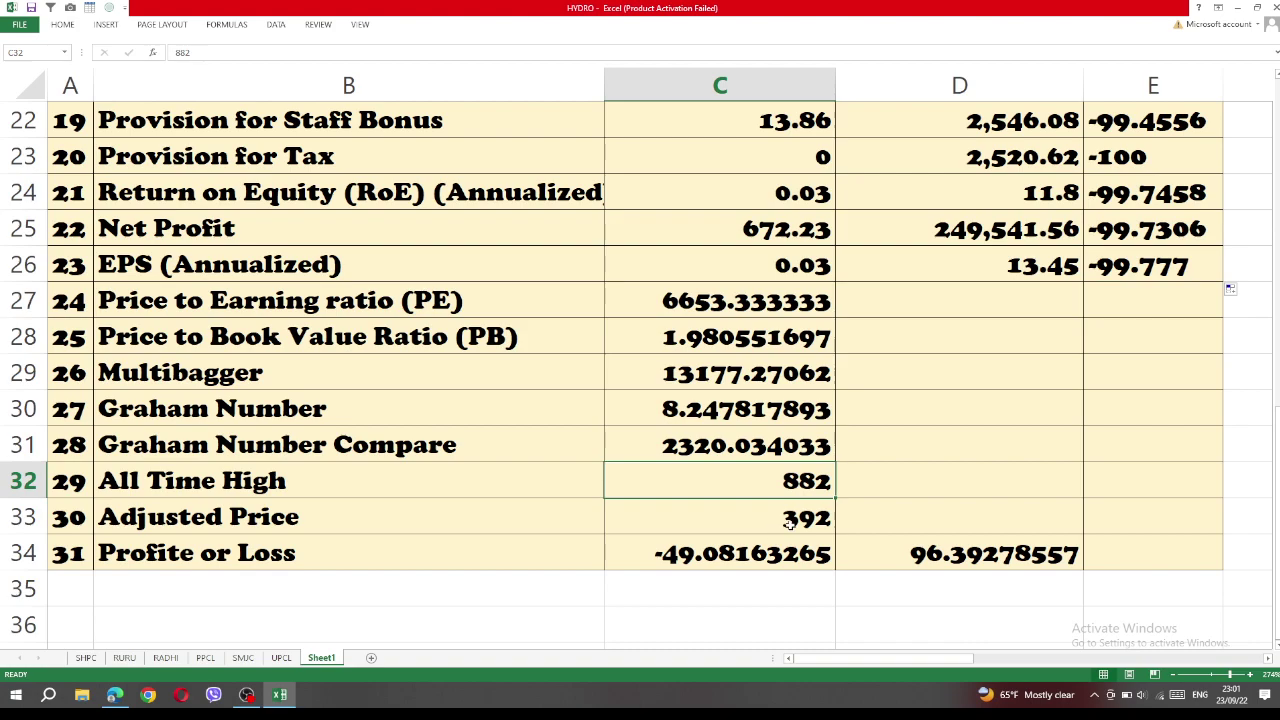
left_click(789, 523)
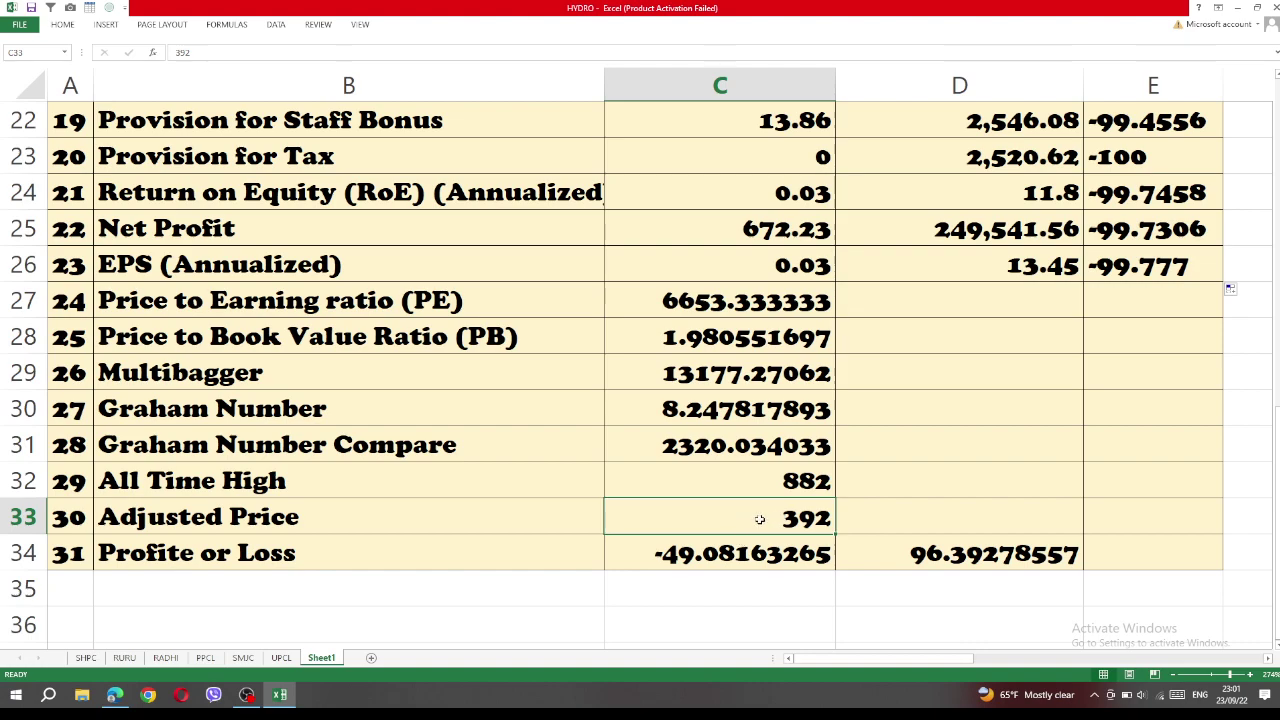
left_click(708, 548)
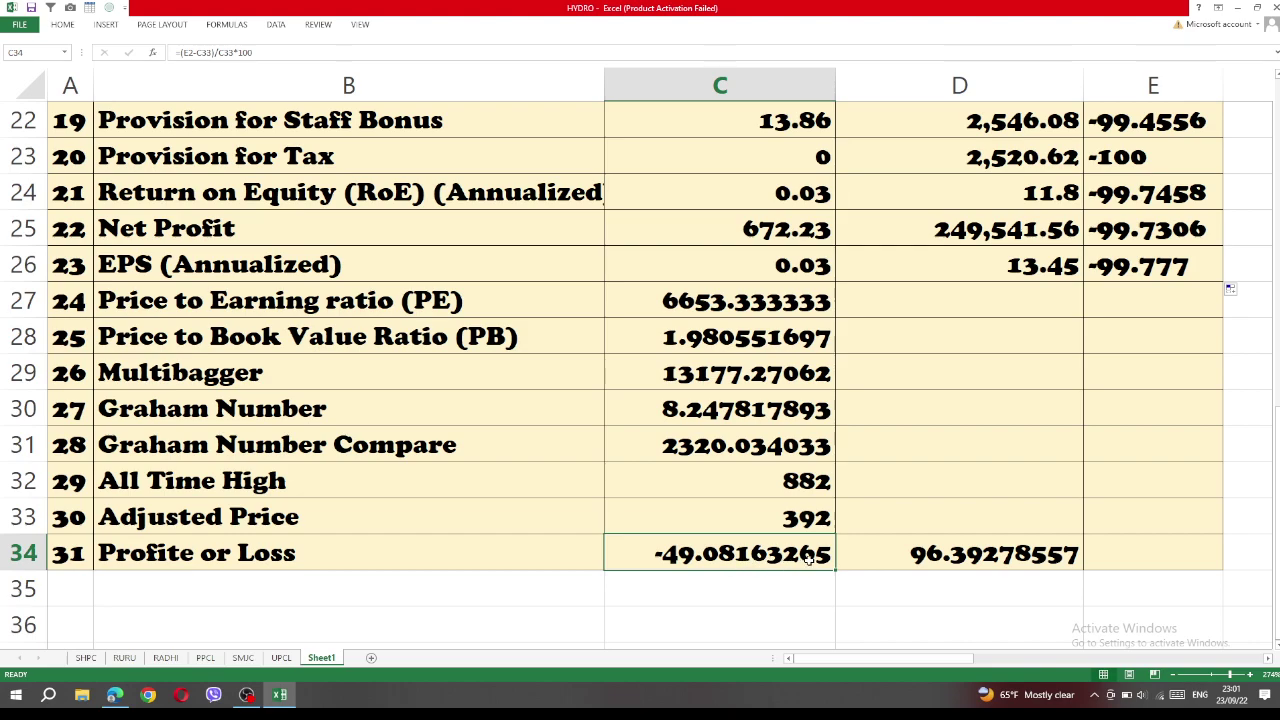
left_click(940, 556)
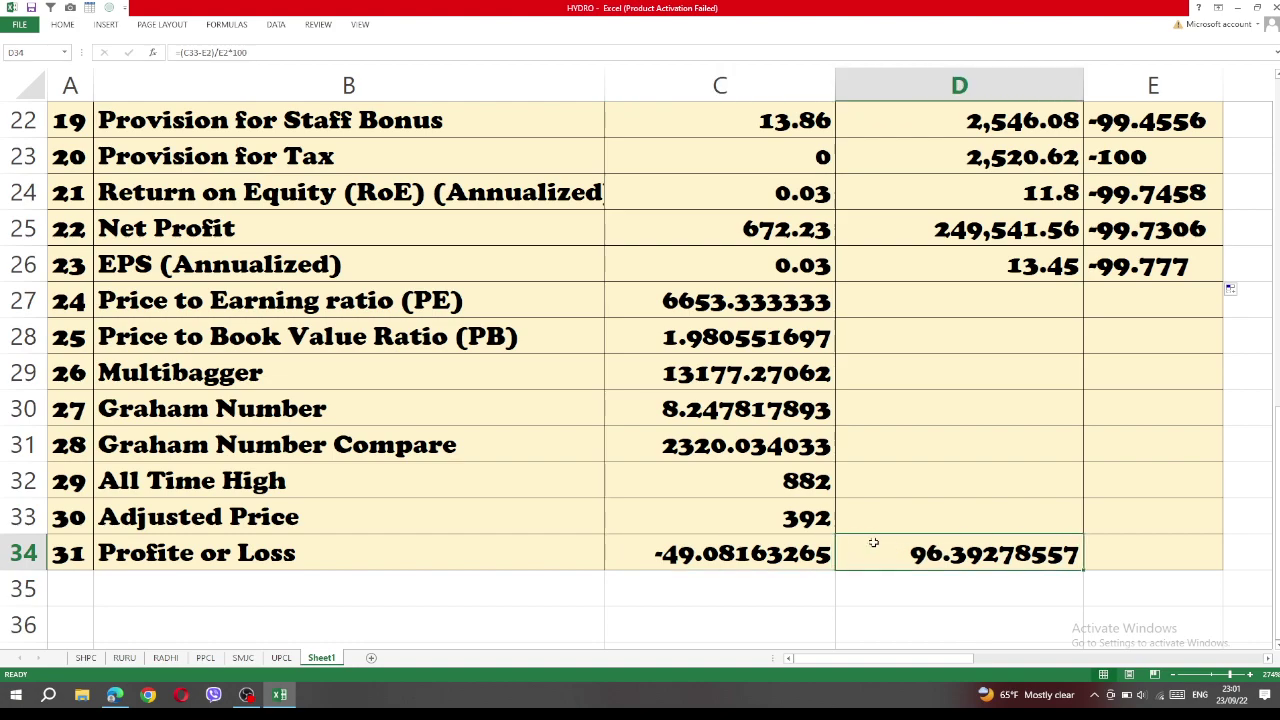
left_click(788, 519)
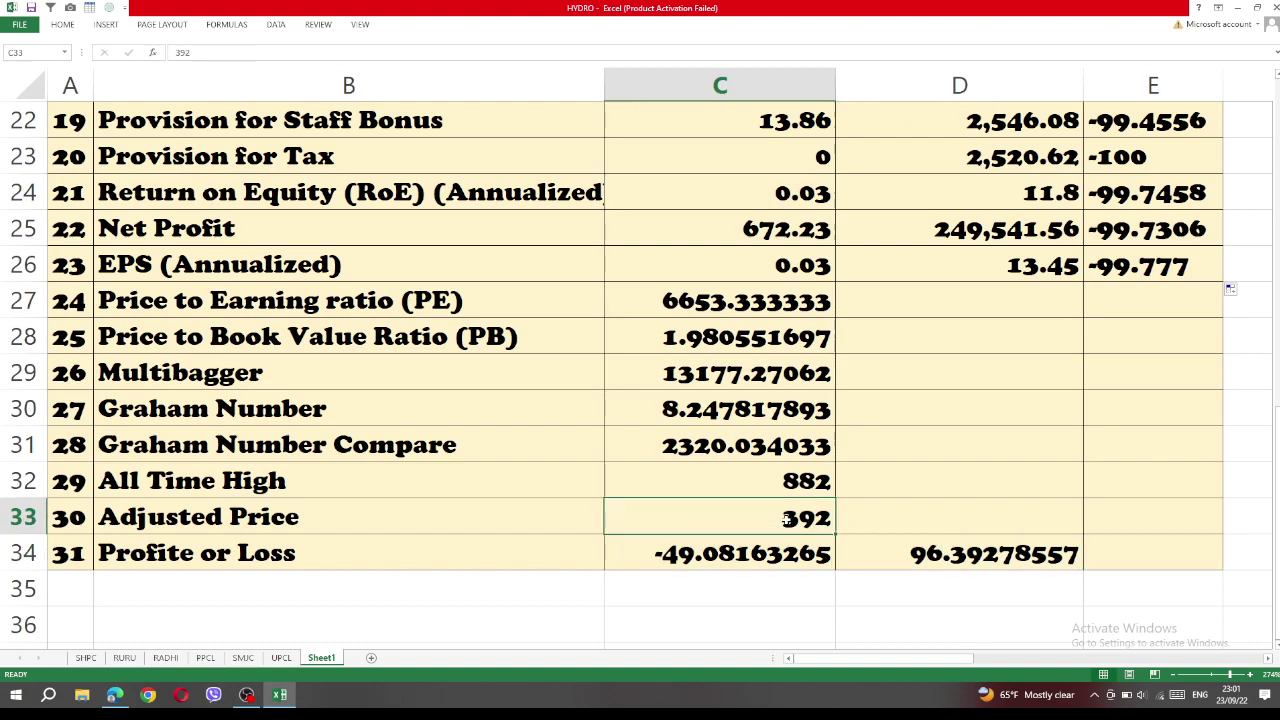
left_click(912, 555)
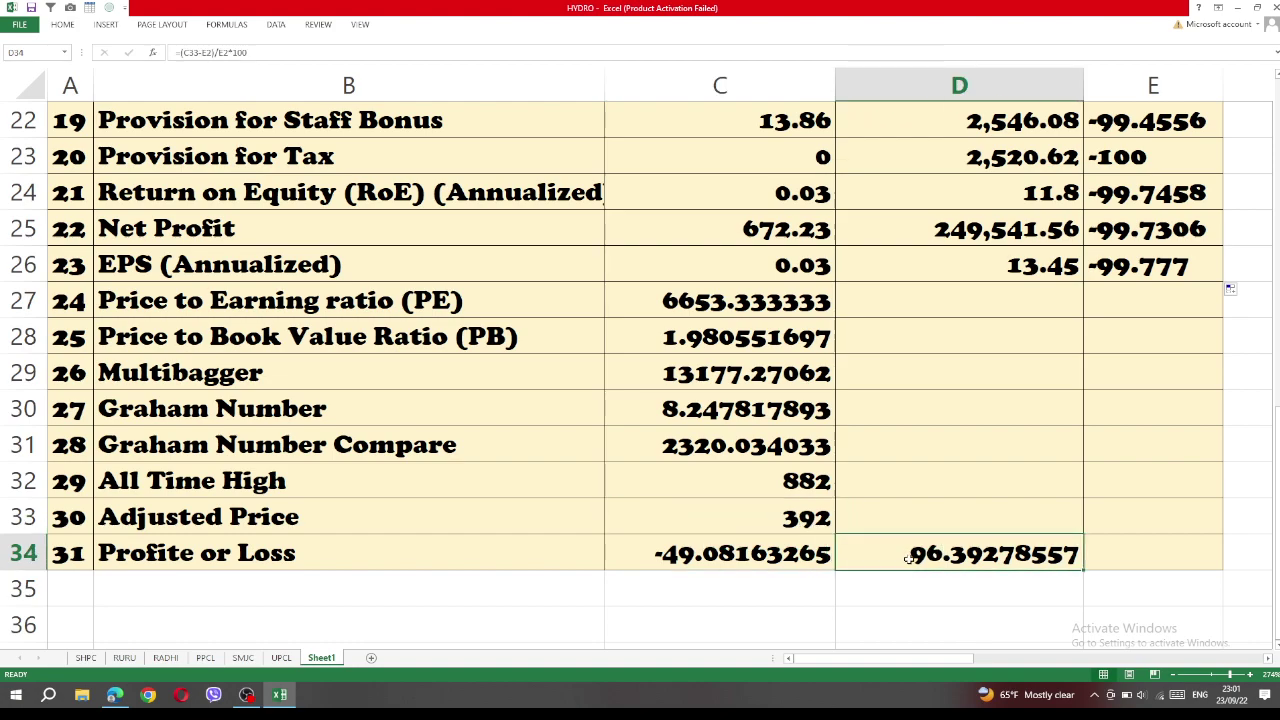
Step: Check the share price in the sheet header against the Profite or Loss row and the Adjusted Price in C33
scroll(910, 561, "up", 7)
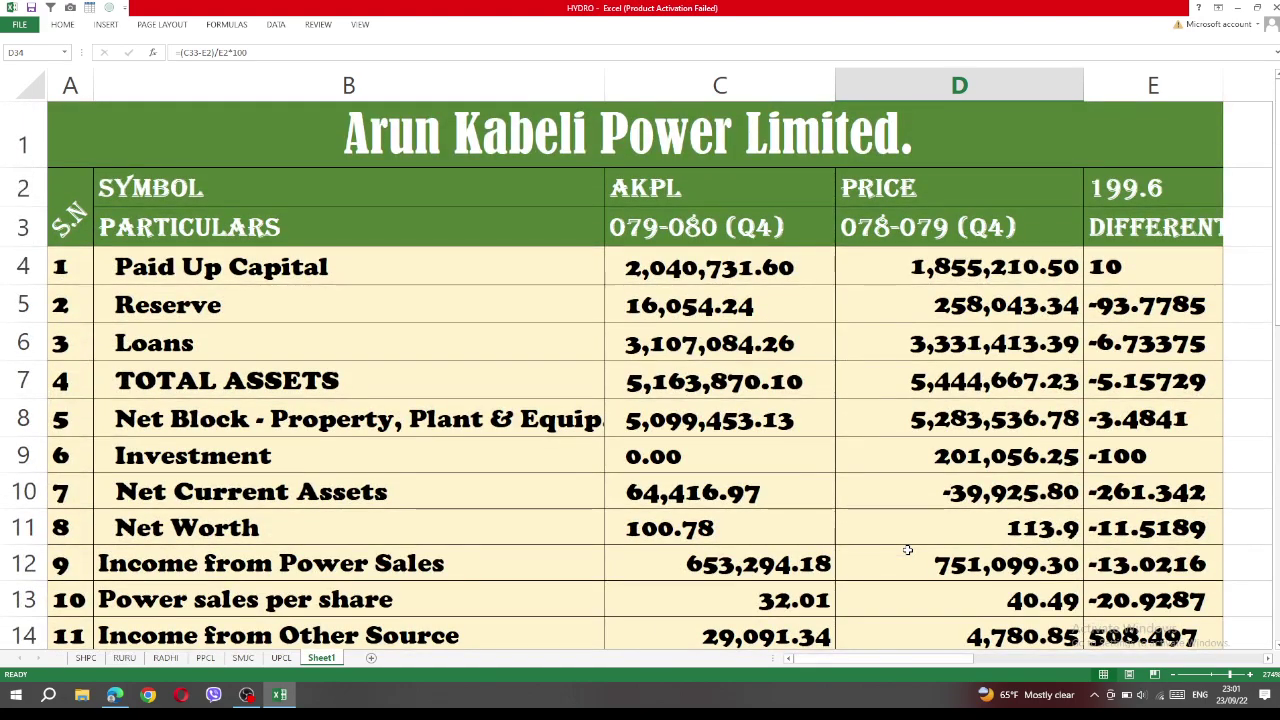
scroll(907, 550, "down", 6)
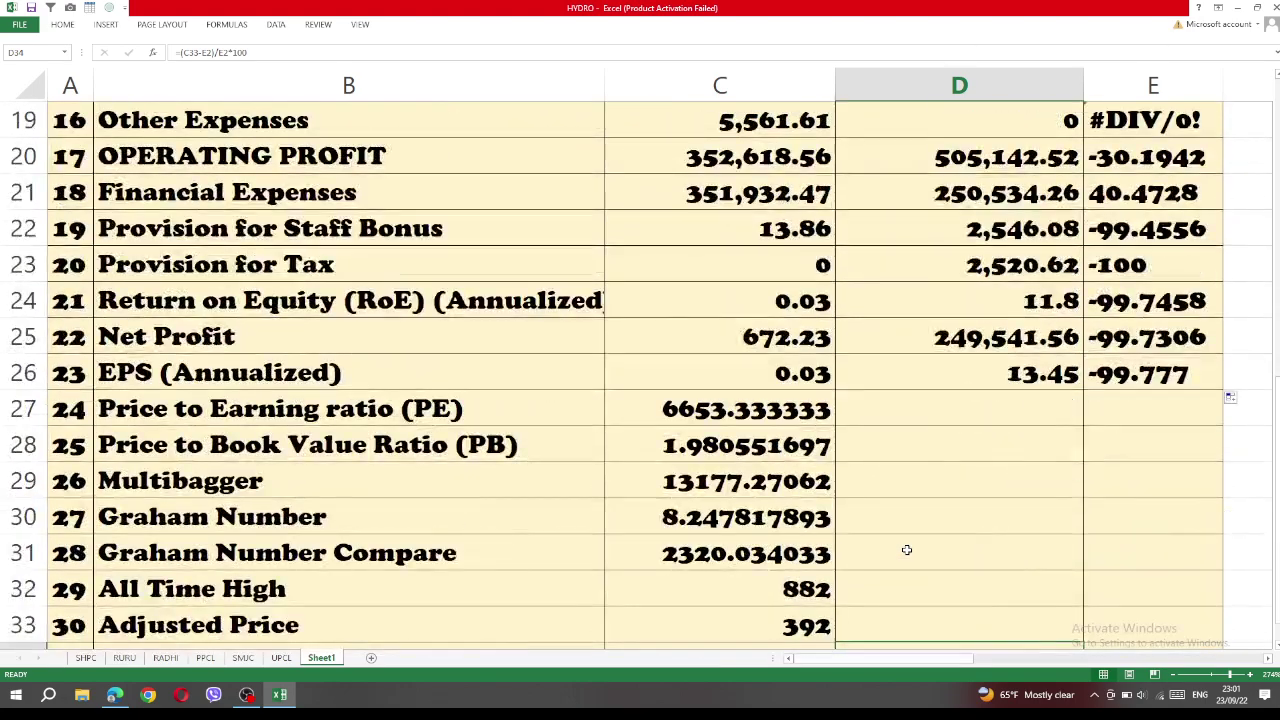
scroll(906, 550, "down", 3)
scroll(906, 543, "up", 2)
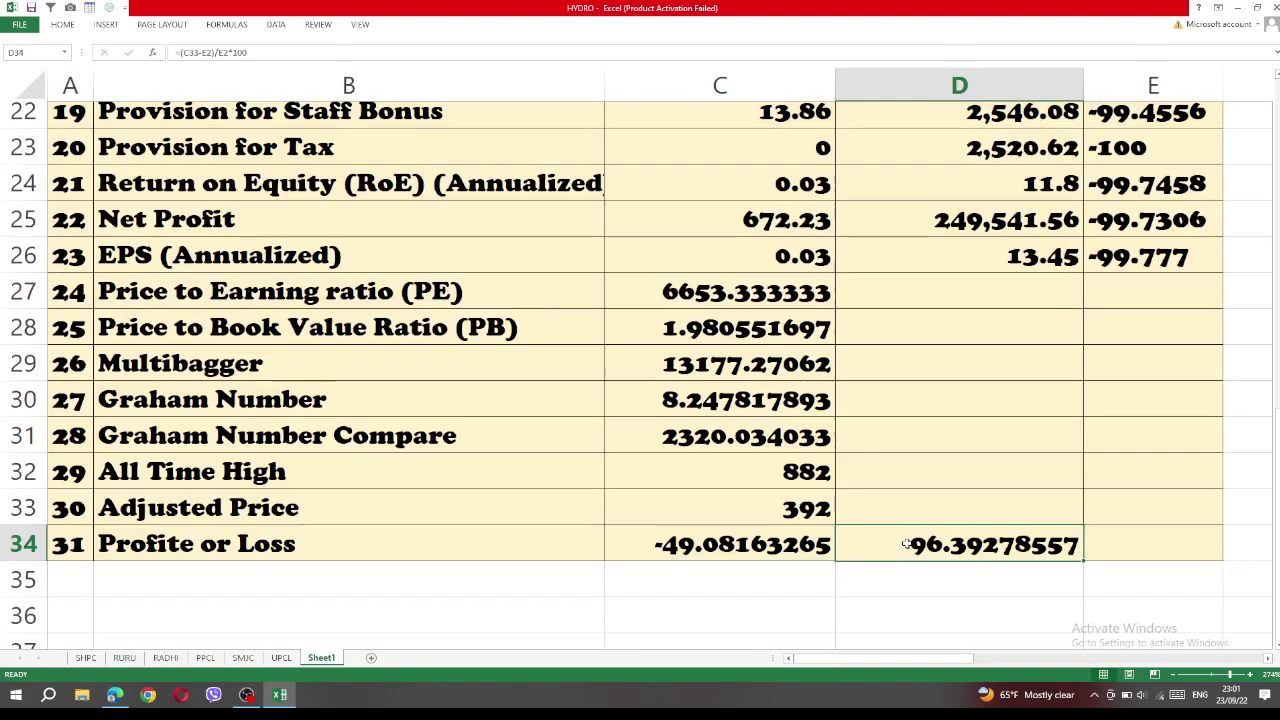
scroll(906, 543, "up", 1)
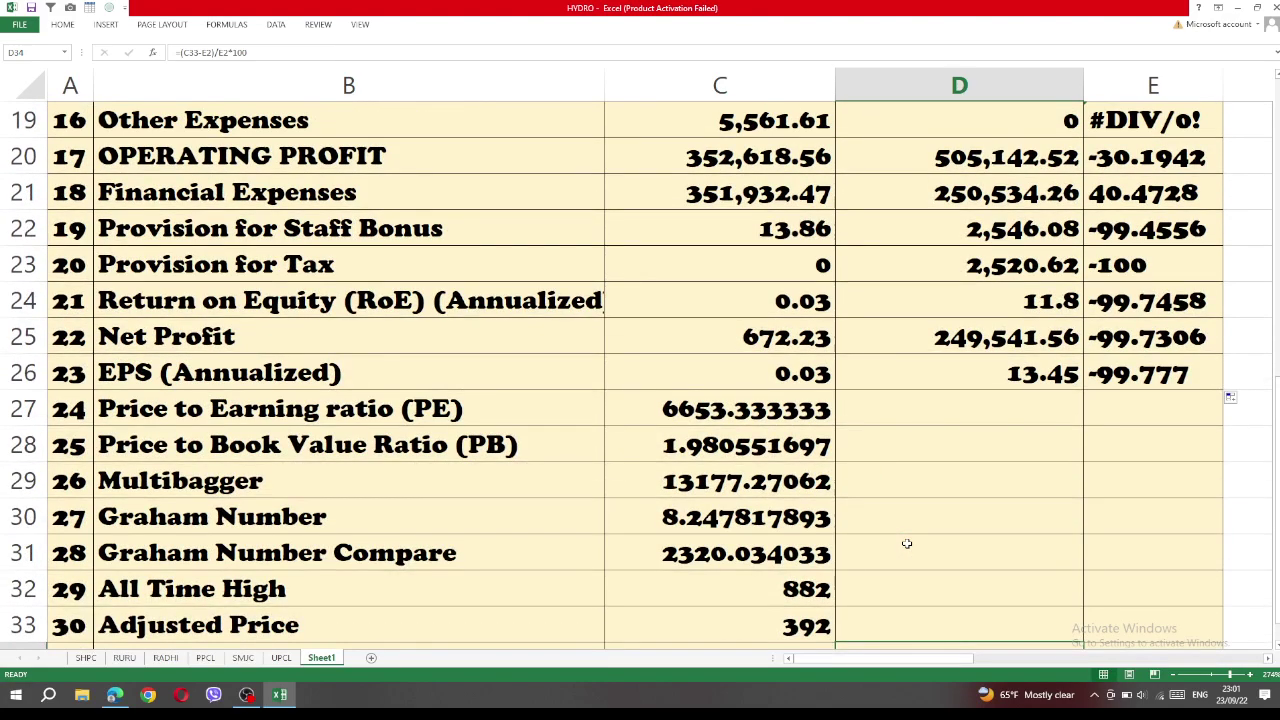
scroll(906, 543, "down", 1)
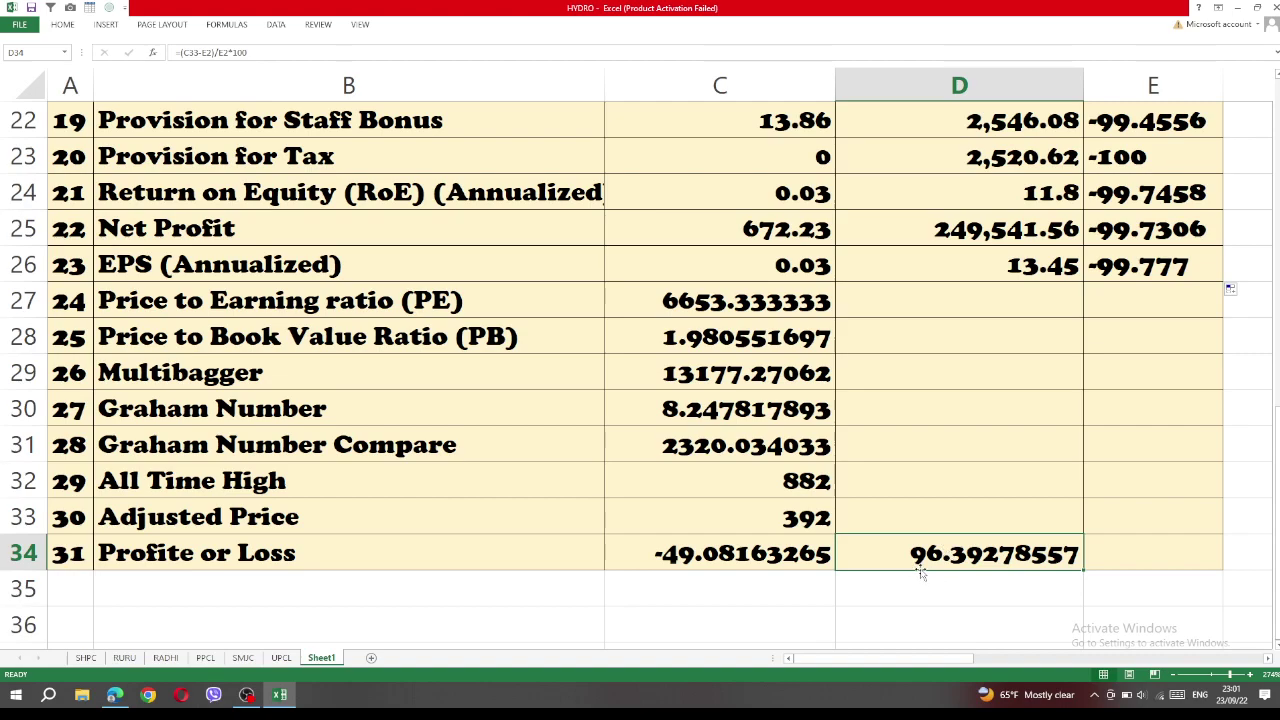
left_click(793, 528)
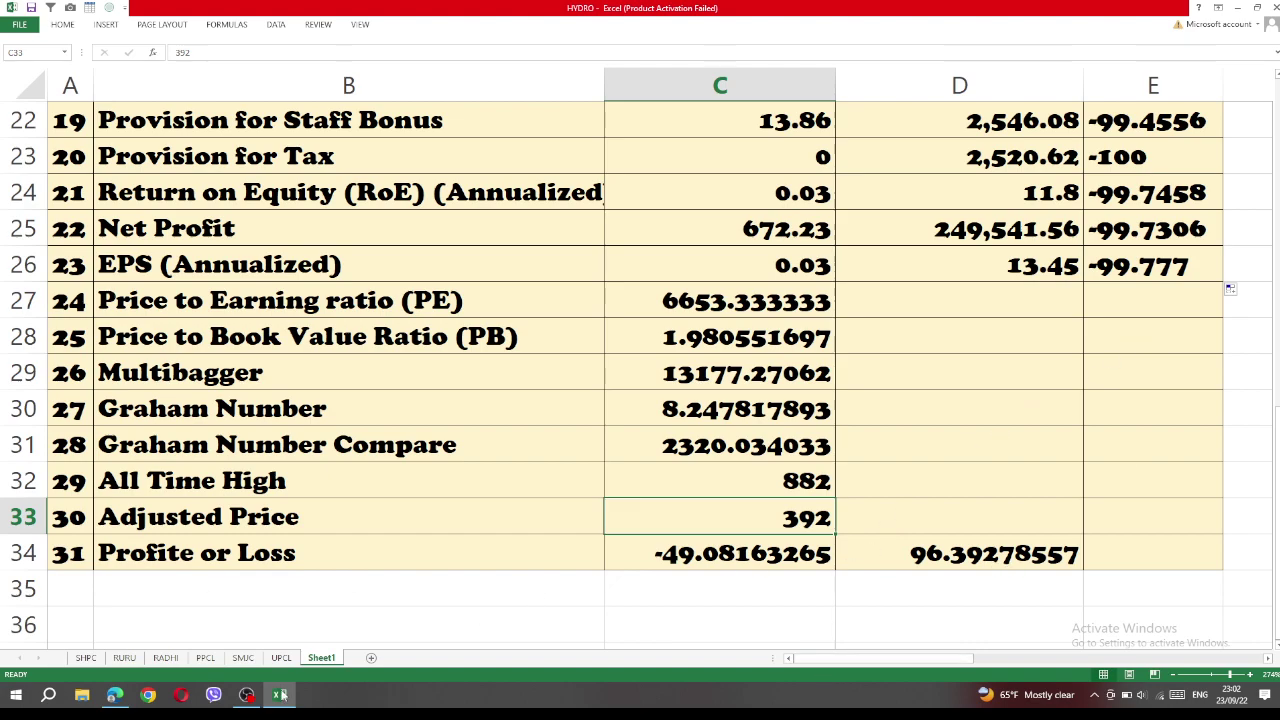
Step: Switch to the browser to review AKPL's ShareSansar page and the Merolagani fourth-quarter article, and return to the top of the HYDRO sheet in Excel
mouse_move(118, 696)
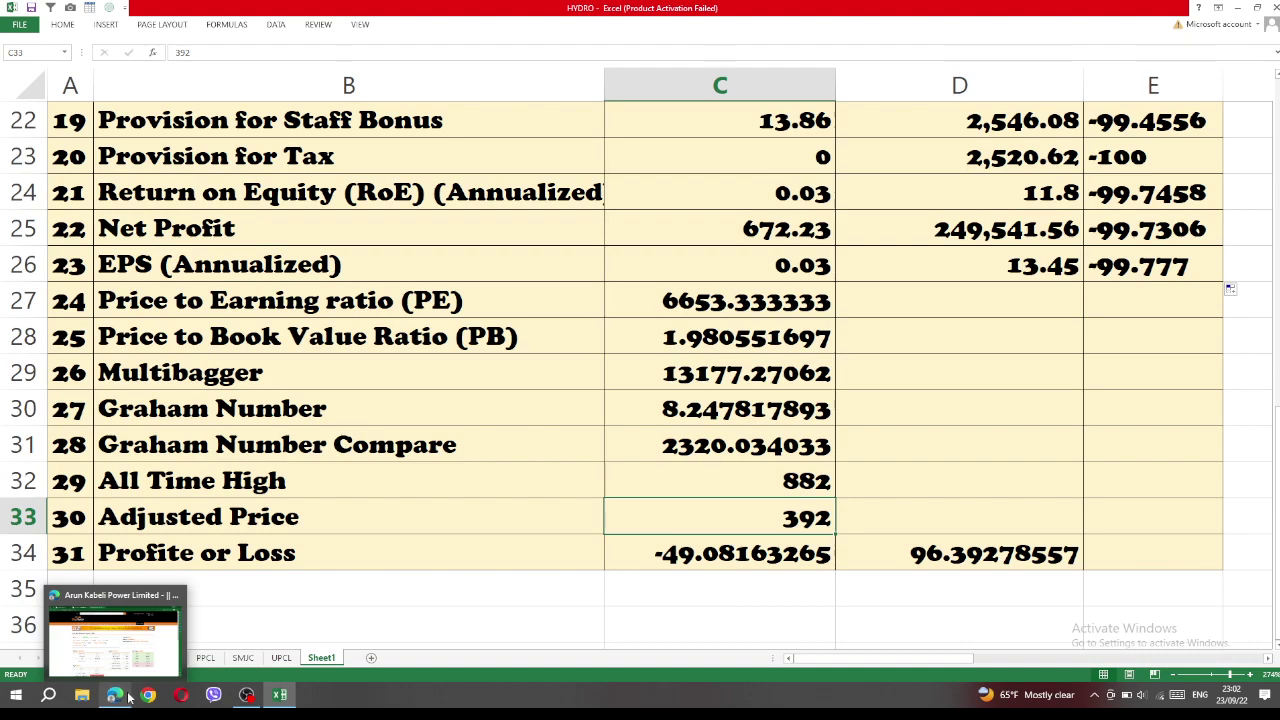
left_click(115, 658)
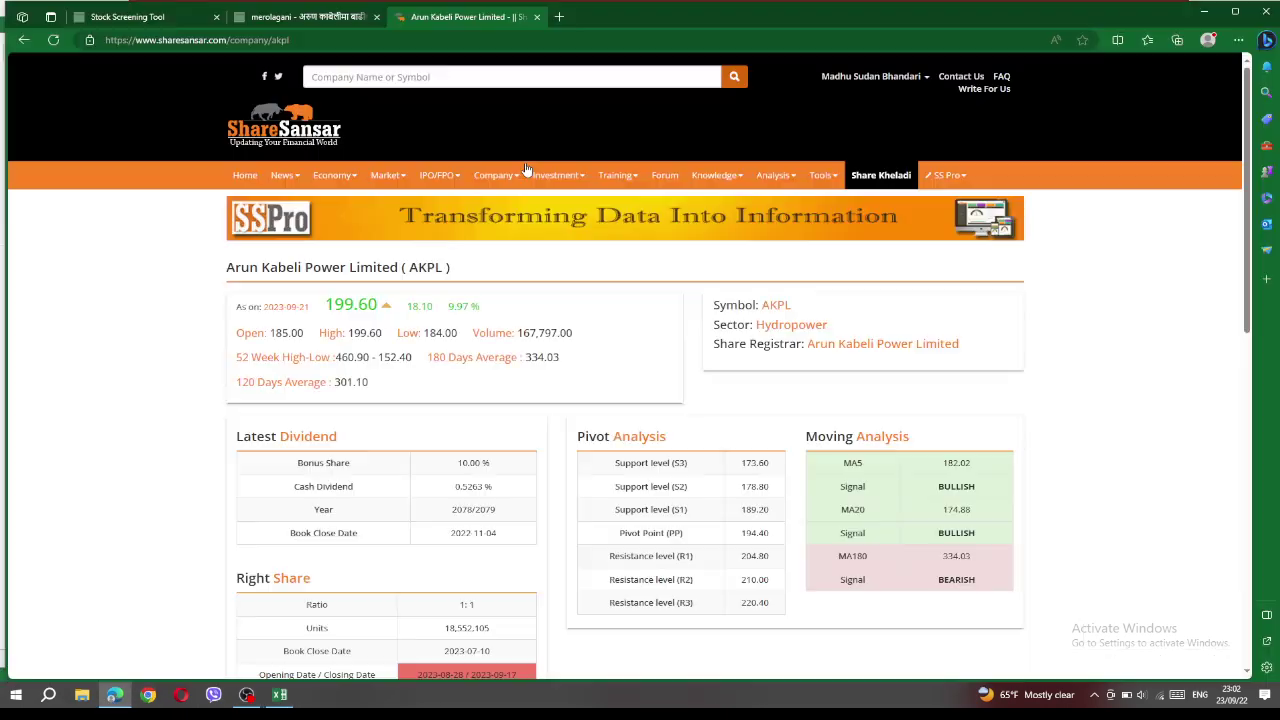
left_click(300, 17)
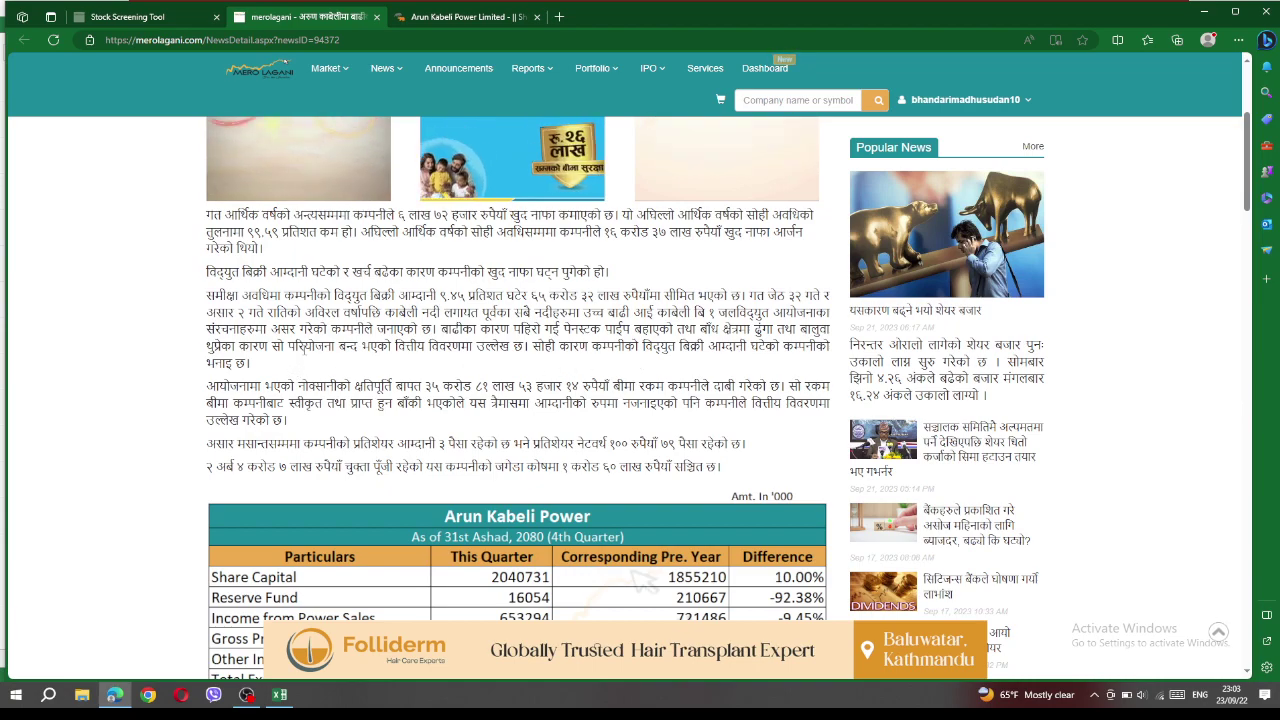
mouse_move(280, 694)
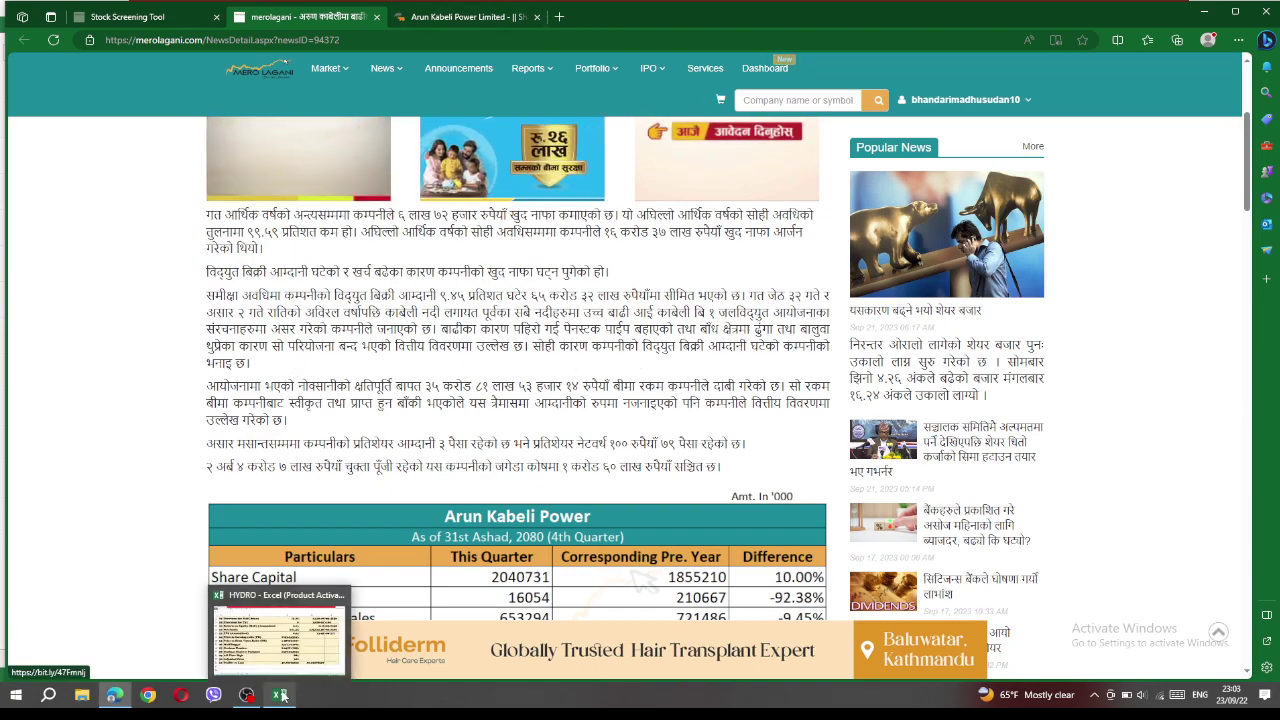
left_click(290, 615)
scroll(666, 375, "up", 7)
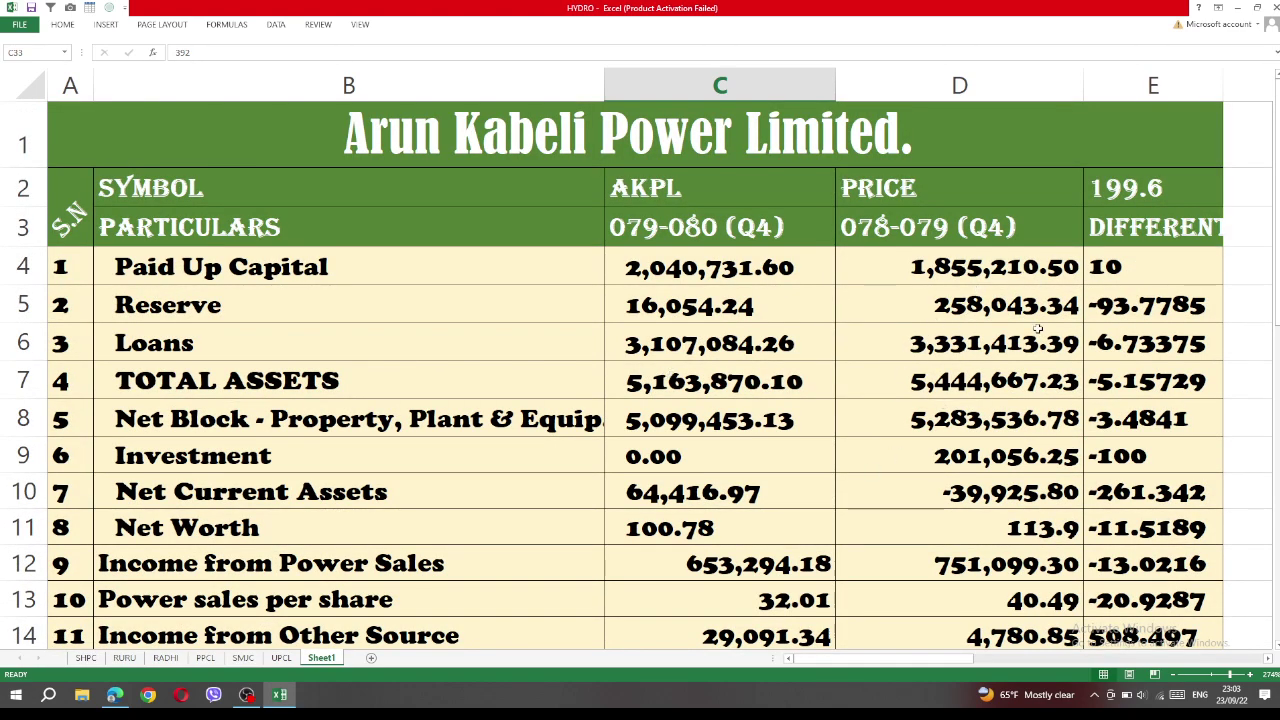
Step: Review the year-on-year figures from Paid Up Capital through Financial Expenses, and compare the share price in E2 with the rows below
scroll(1038, 328, "down", 1)
scroll(1038, 328, "up", 1)
scroll(1082, 395, "down", 1)
scroll(1082, 405, "down", 1)
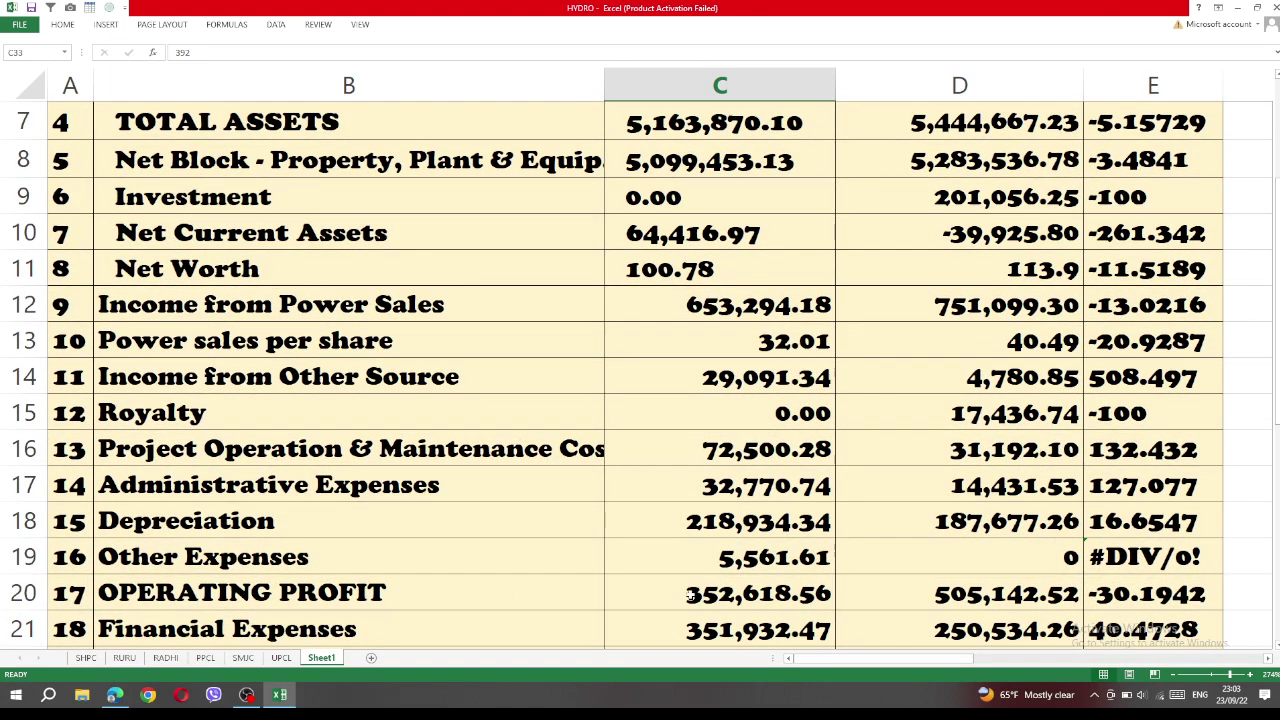
scroll(690, 595, "up", 2)
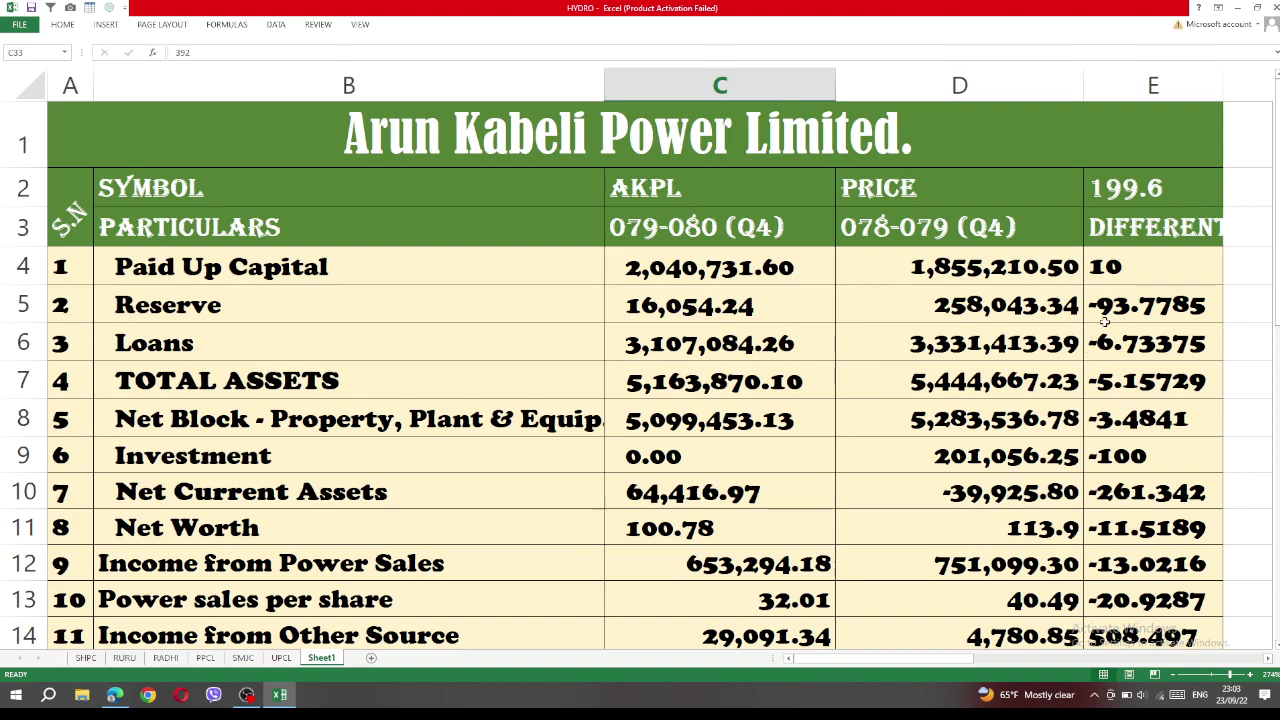
left_click(1129, 204)
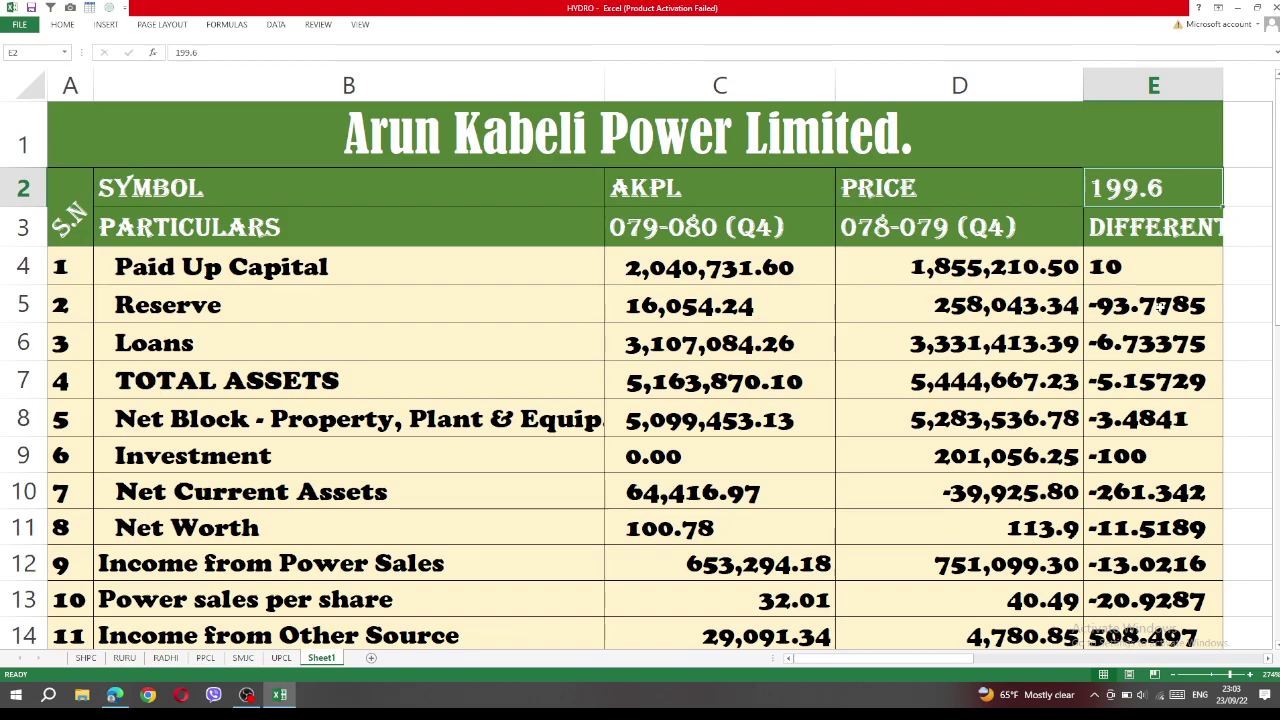
scroll(1160, 310, "down", 6)
scroll(1166, 325, "up", 6)
Step: Examine the prior-year Investment in D9, the profit and EPS rows, and the valuation rows down to Profite or Loss
left_click(884, 466)
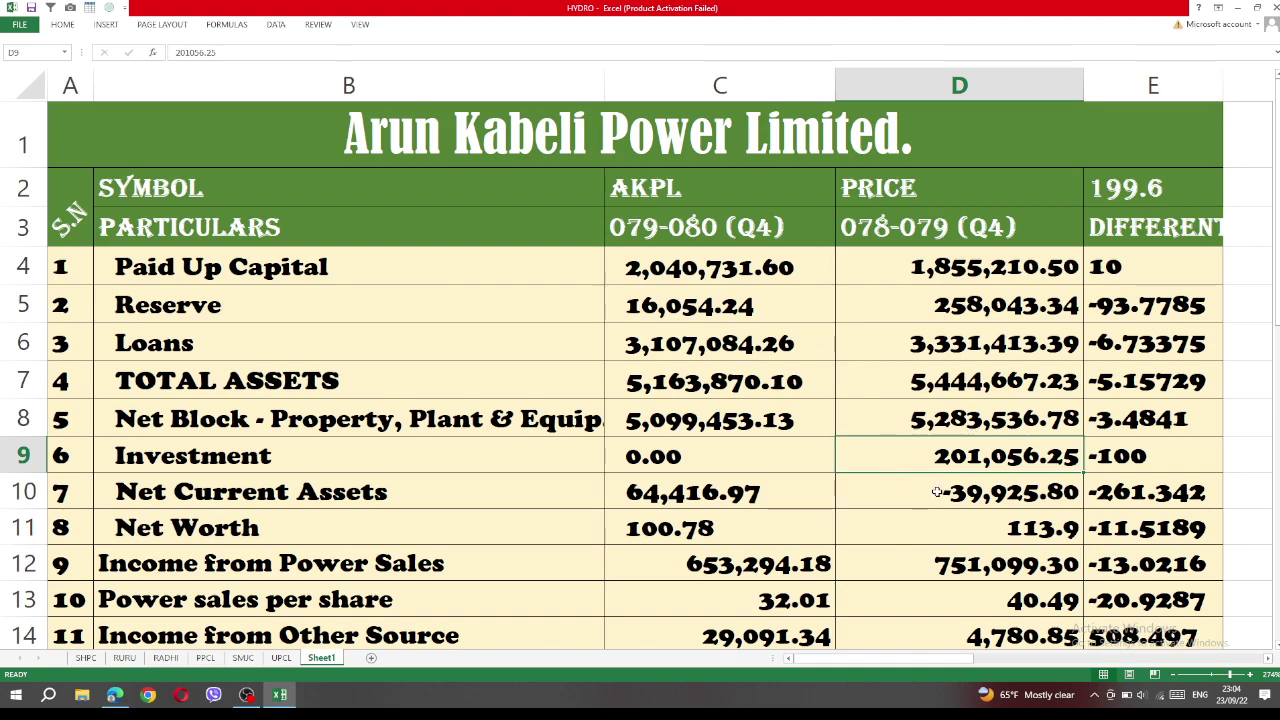
scroll(937, 492, "down", 1)
scroll(937, 492, "up", 1)
scroll(937, 488, "down", 5)
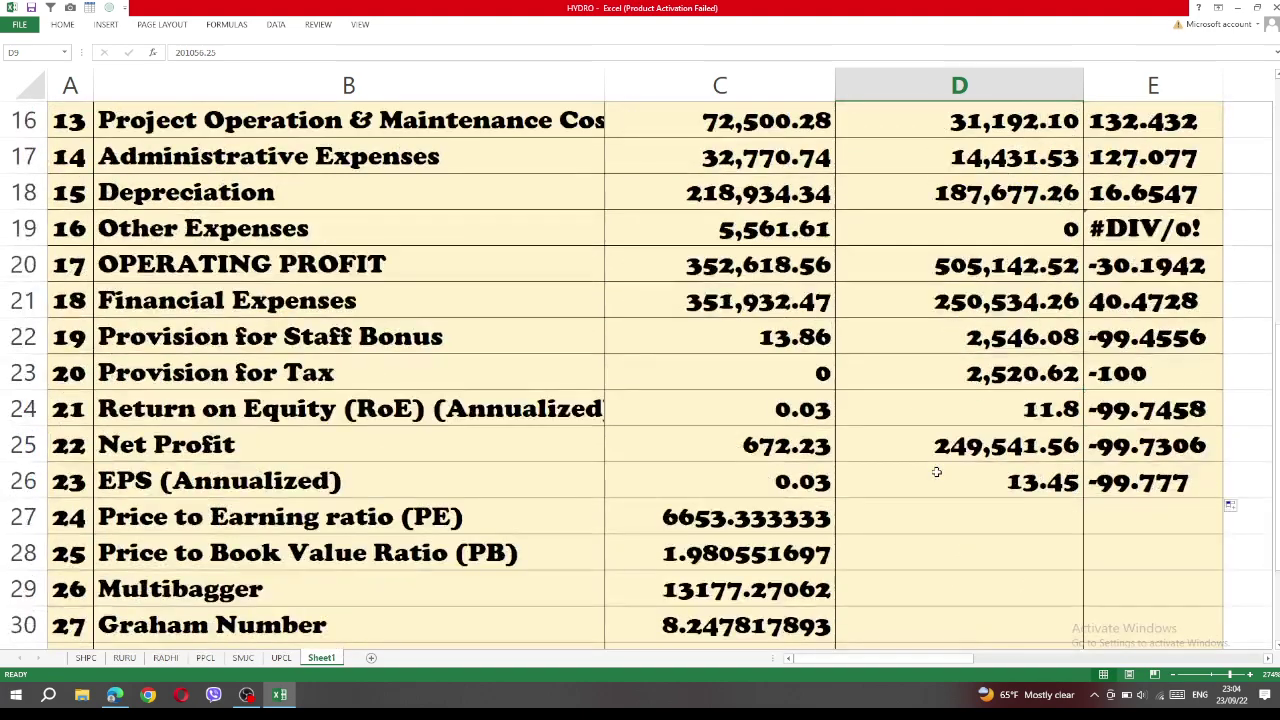
scroll(936, 471, "down", 2)
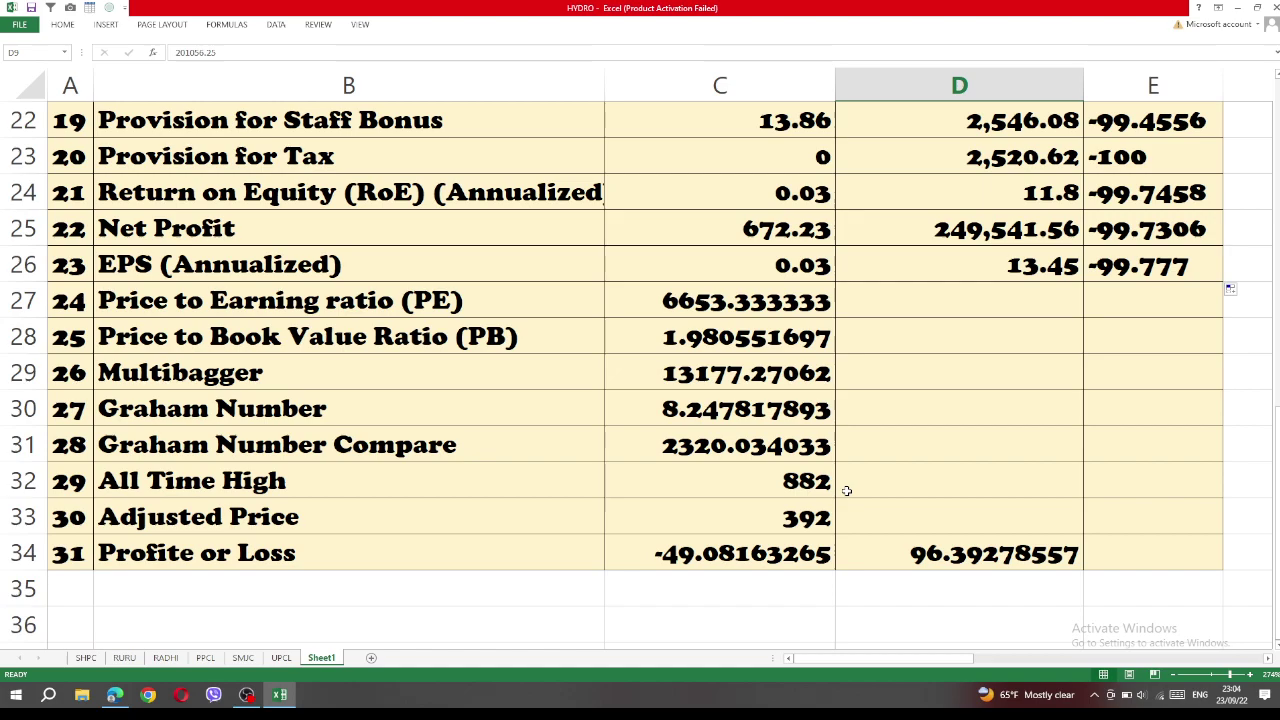
scroll(951, 452, "up", 7)
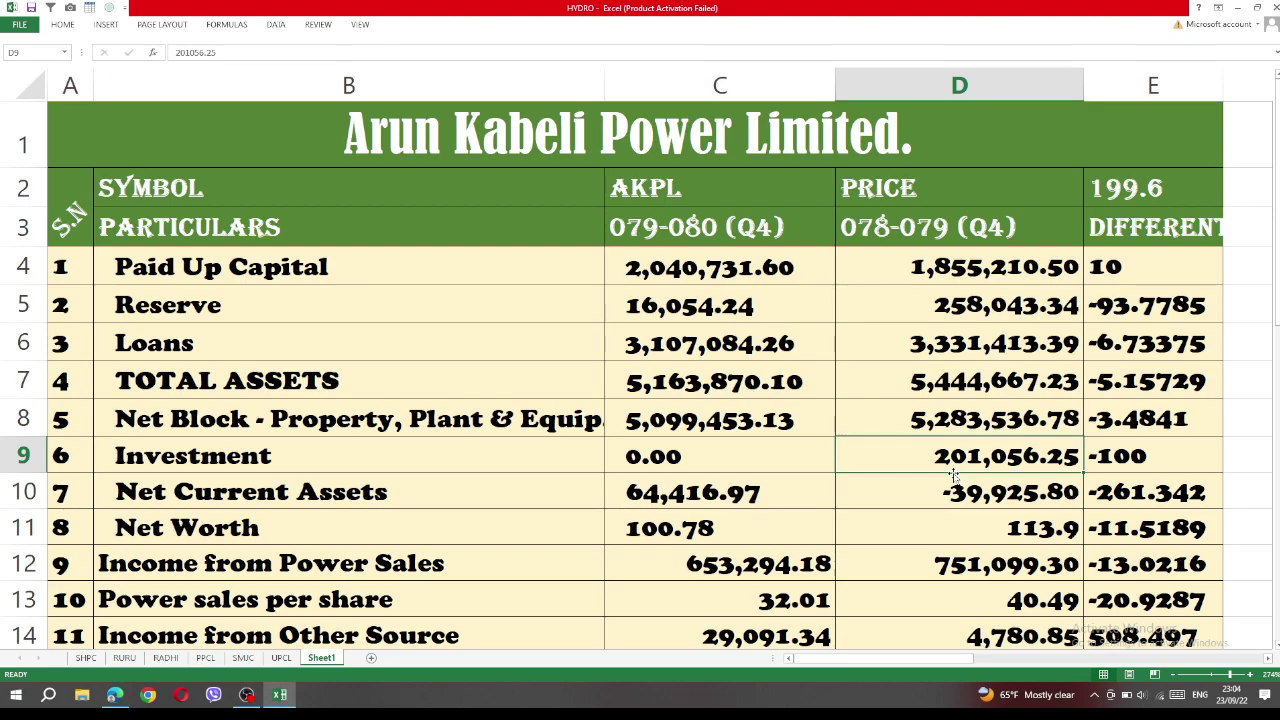
Step: Check the share price in E2 against the difference column and the valuation ratios, ending back at the sheet header
left_click(1155, 196)
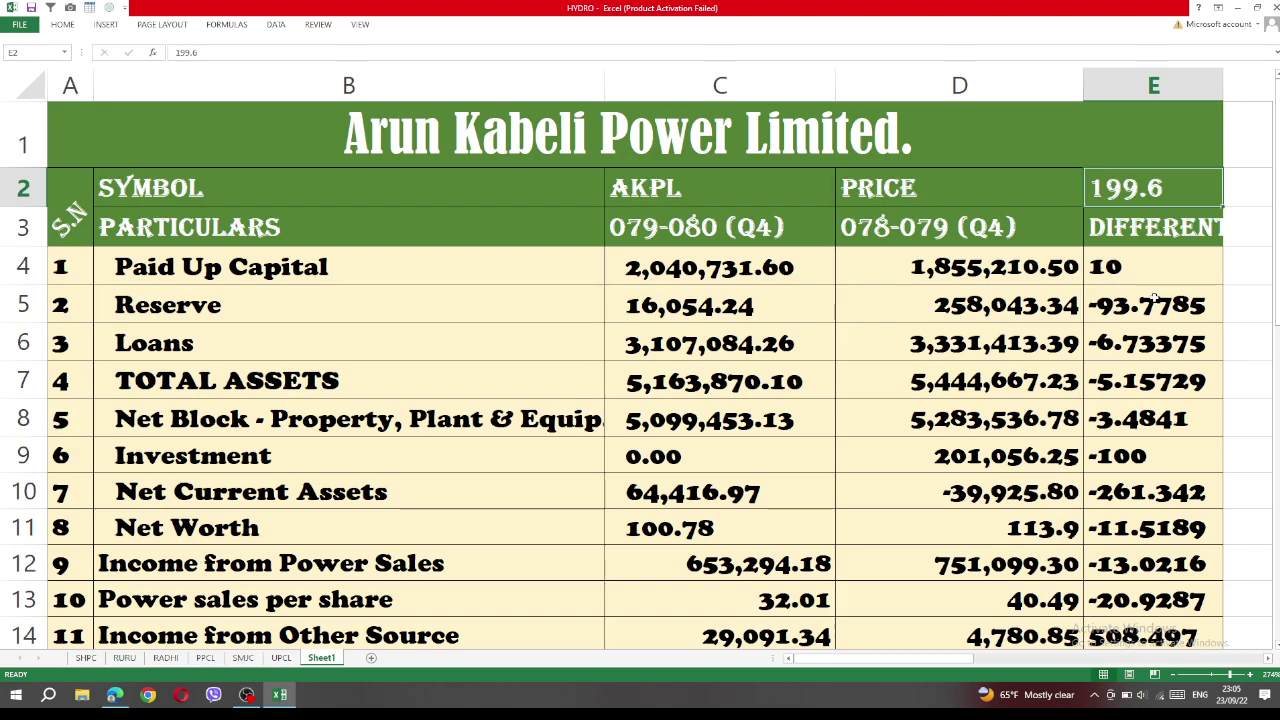
scroll(1153, 298, "down", 5)
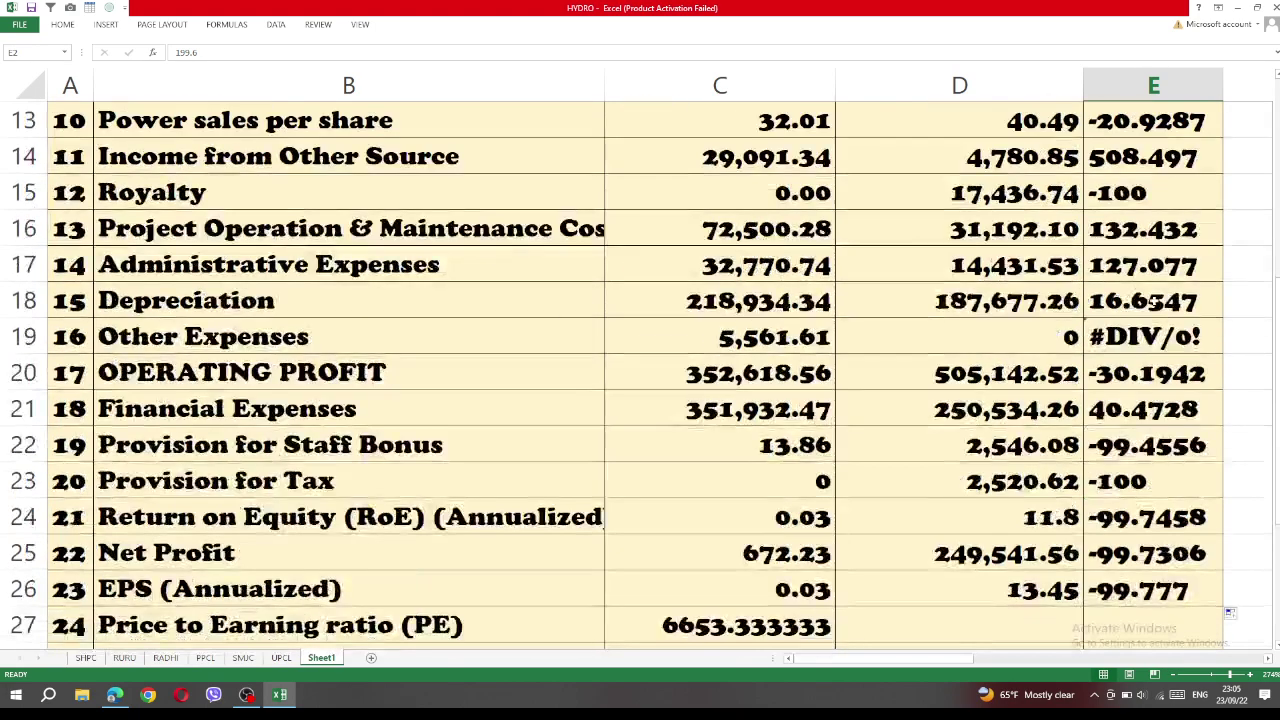
scroll(1153, 303, "down", 1)
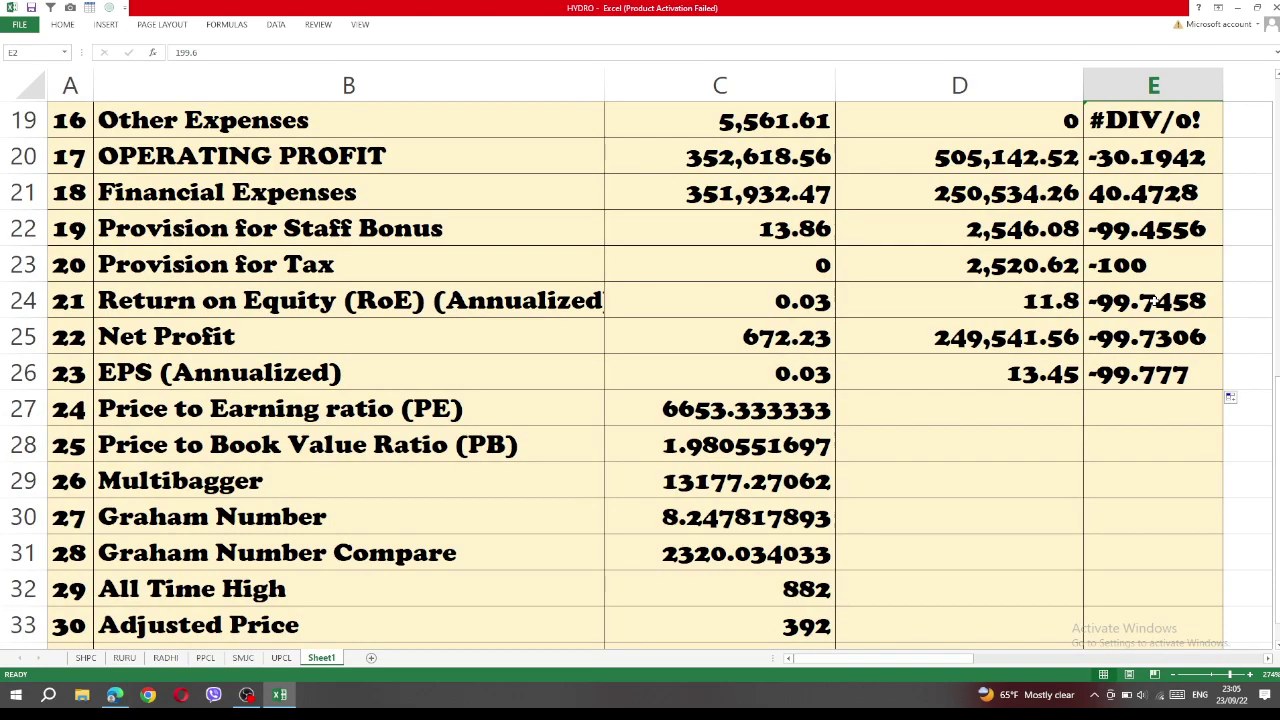
scroll(1153, 301, "down", 1)
scroll(1153, 301, "up", 7)
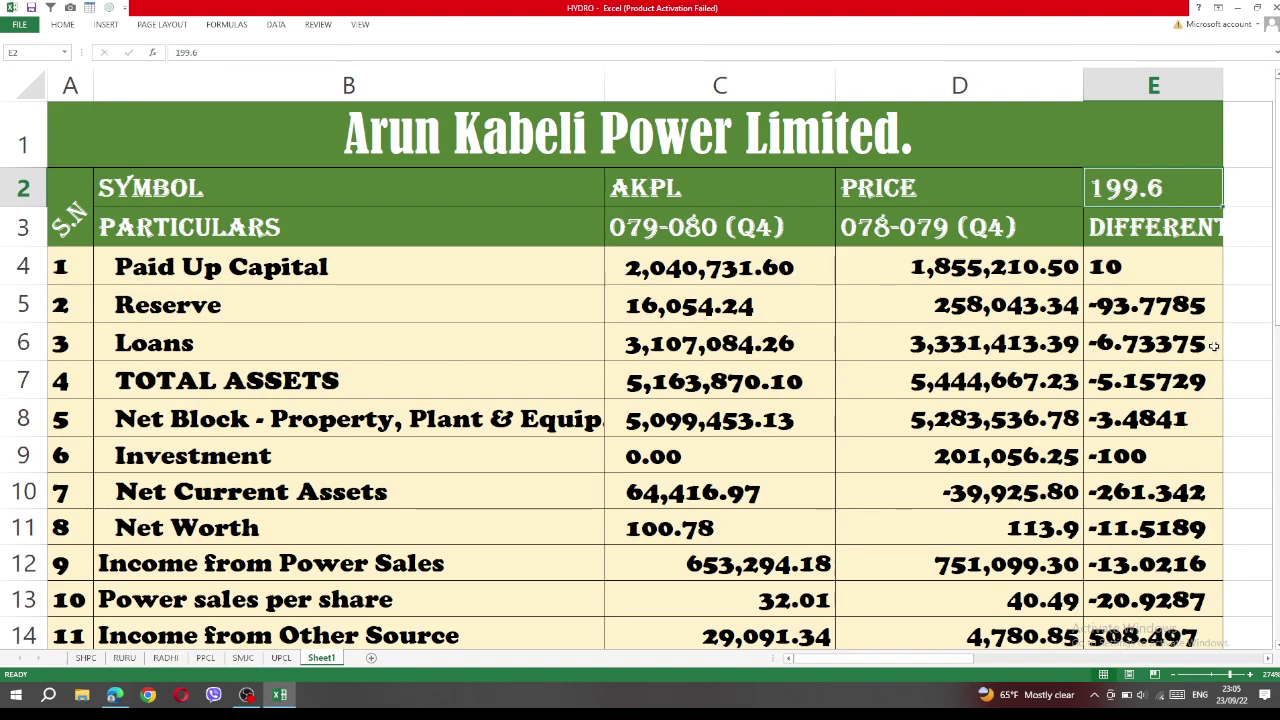
Step: Widen column E to fit the full DIFFERENT heading, and review the difference percentages down the sheet
left_click_drag(1222, 91, 1245, 98)
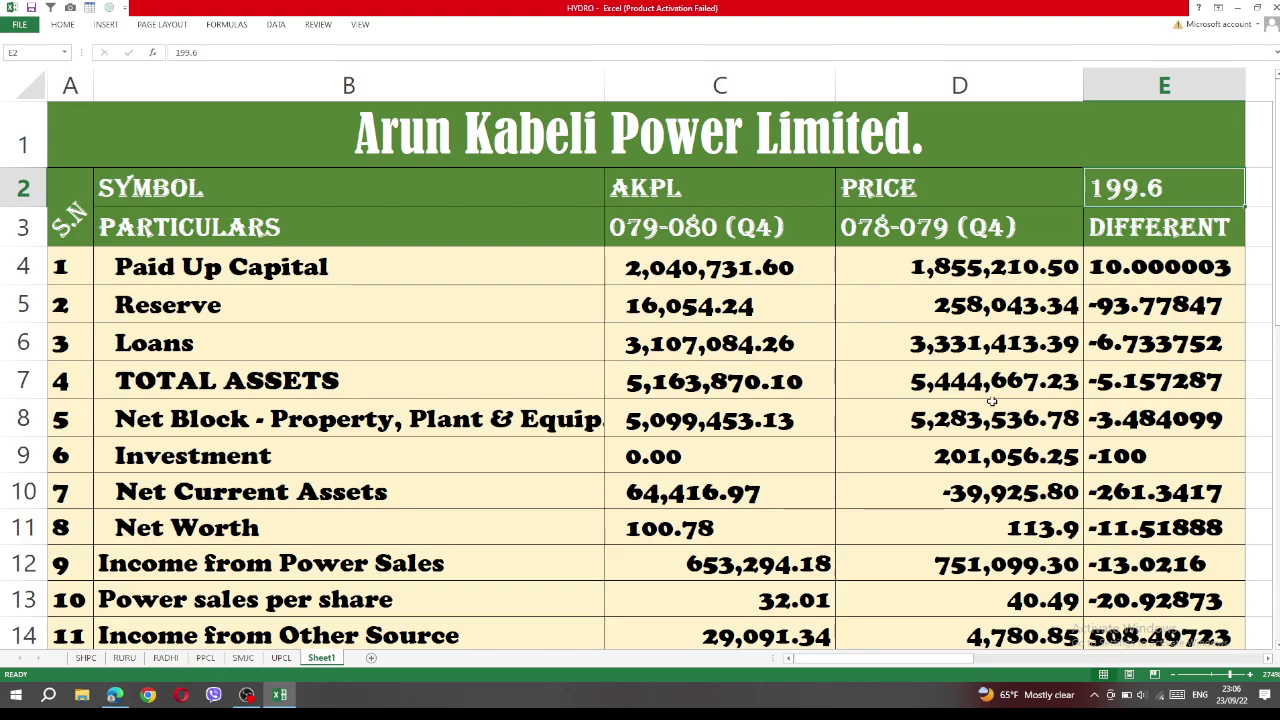
scroll(980, 350, "down", 4)
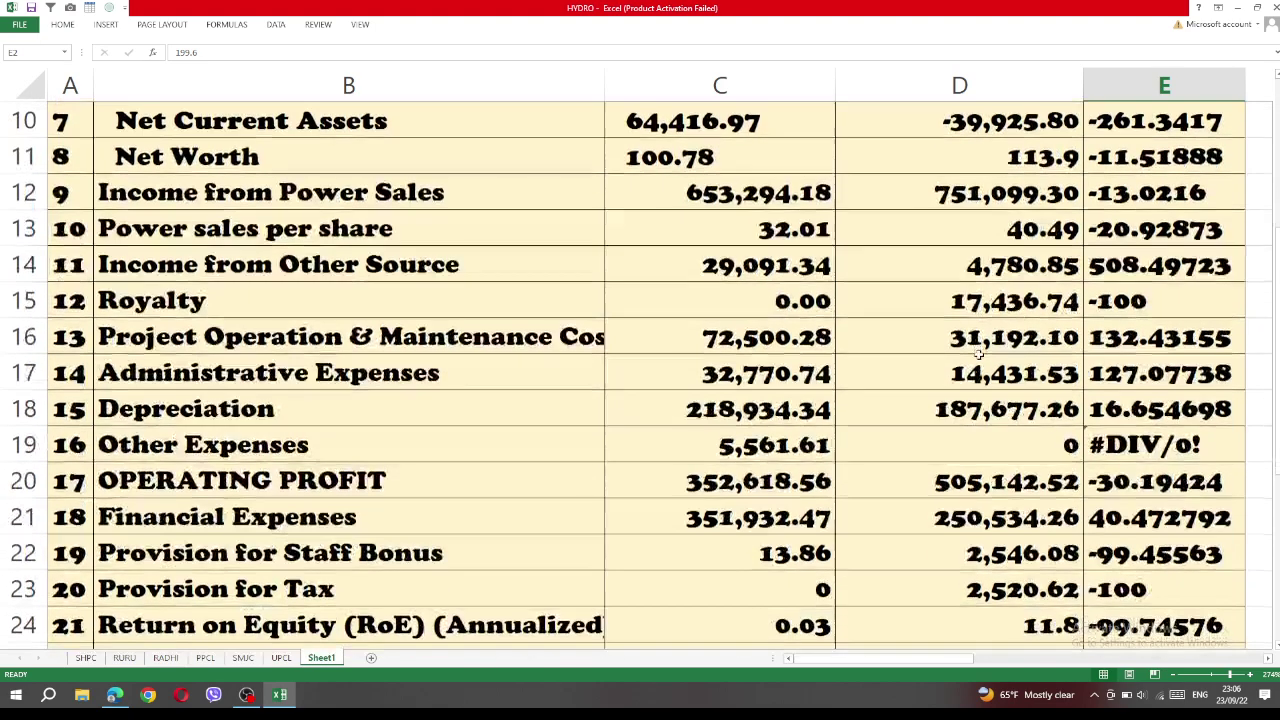
scroll(980, 355, "down", 4)
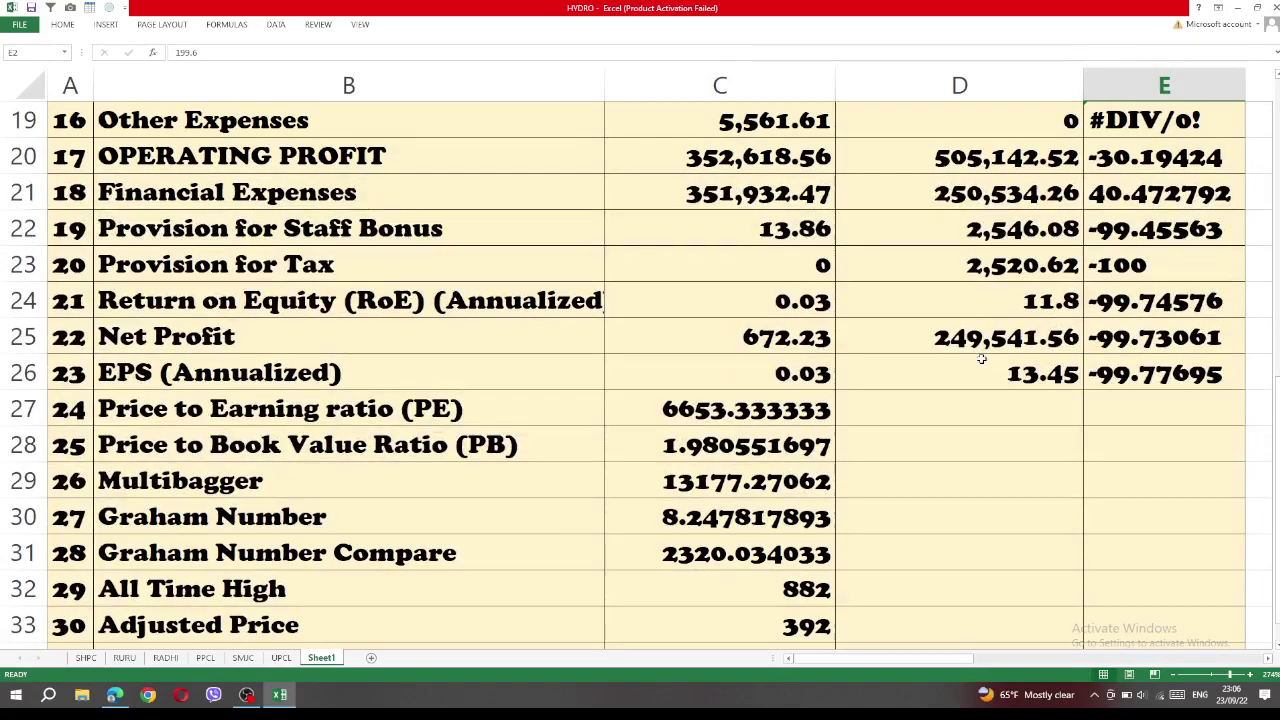
scroll(981, 358, "up", 3)
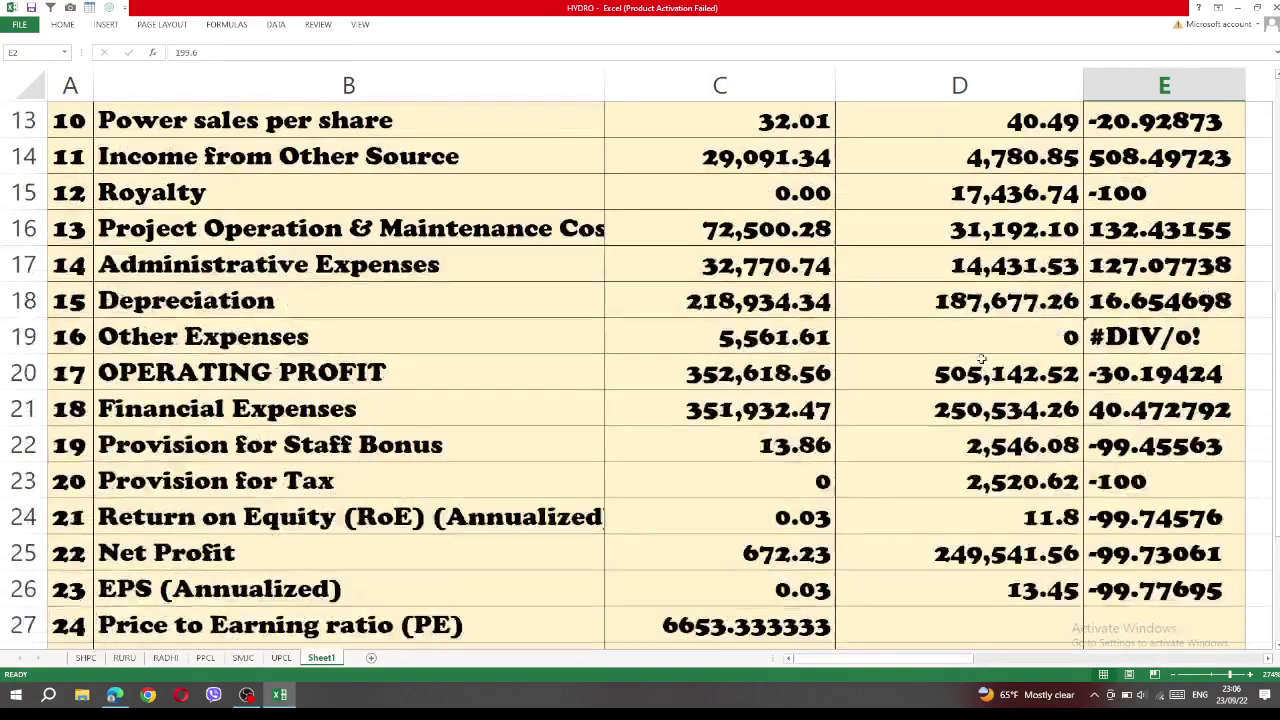
scroll(981, 358, "up", 3)
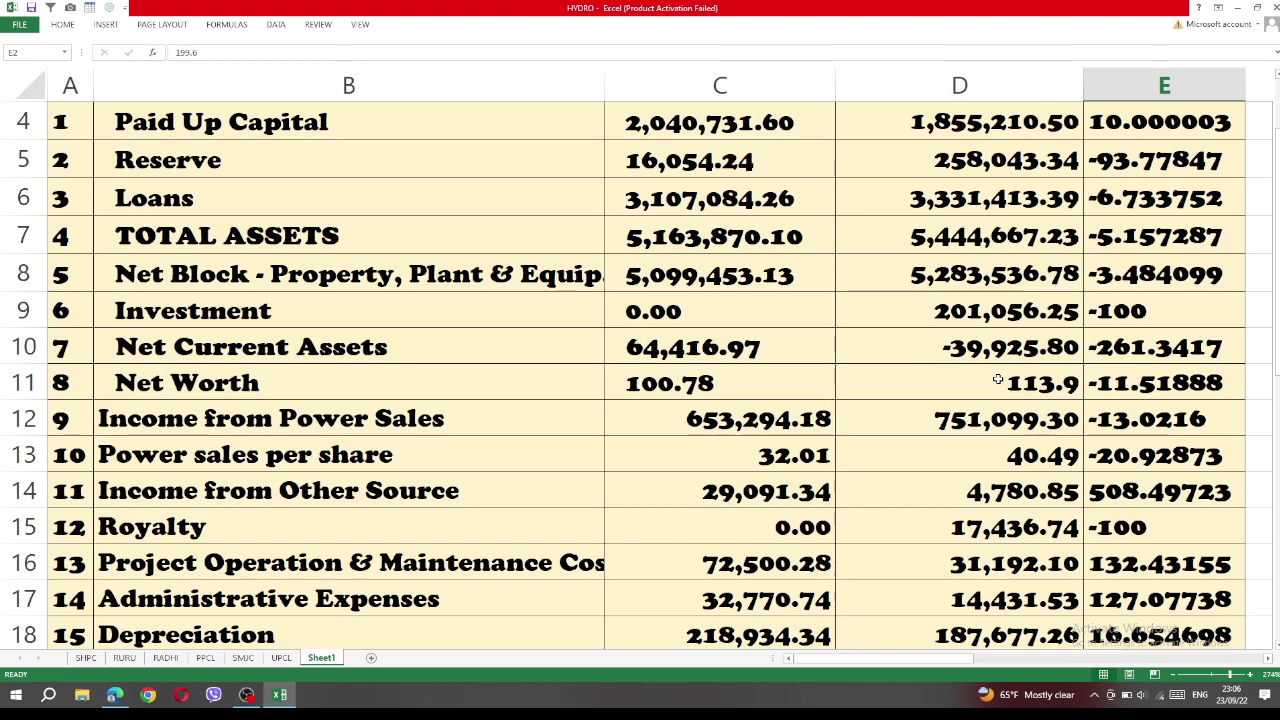
scroll(997, 379, "up", 1)
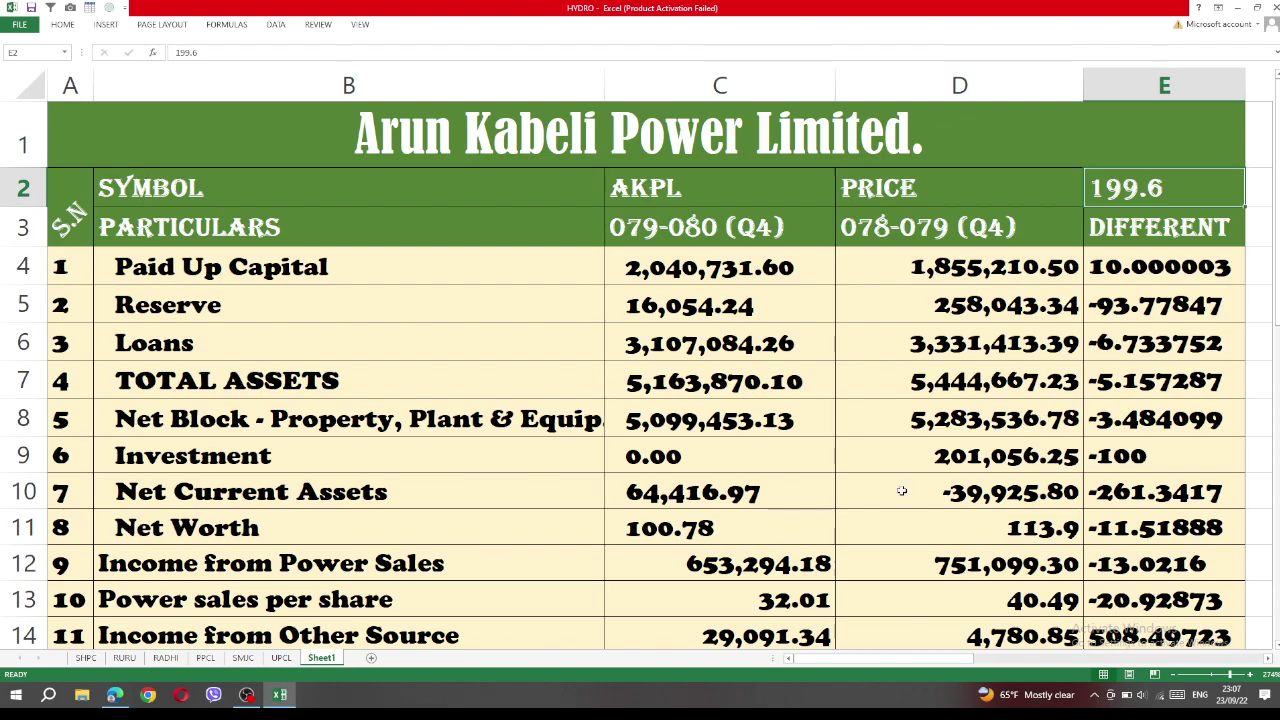
left_click(246, 695)
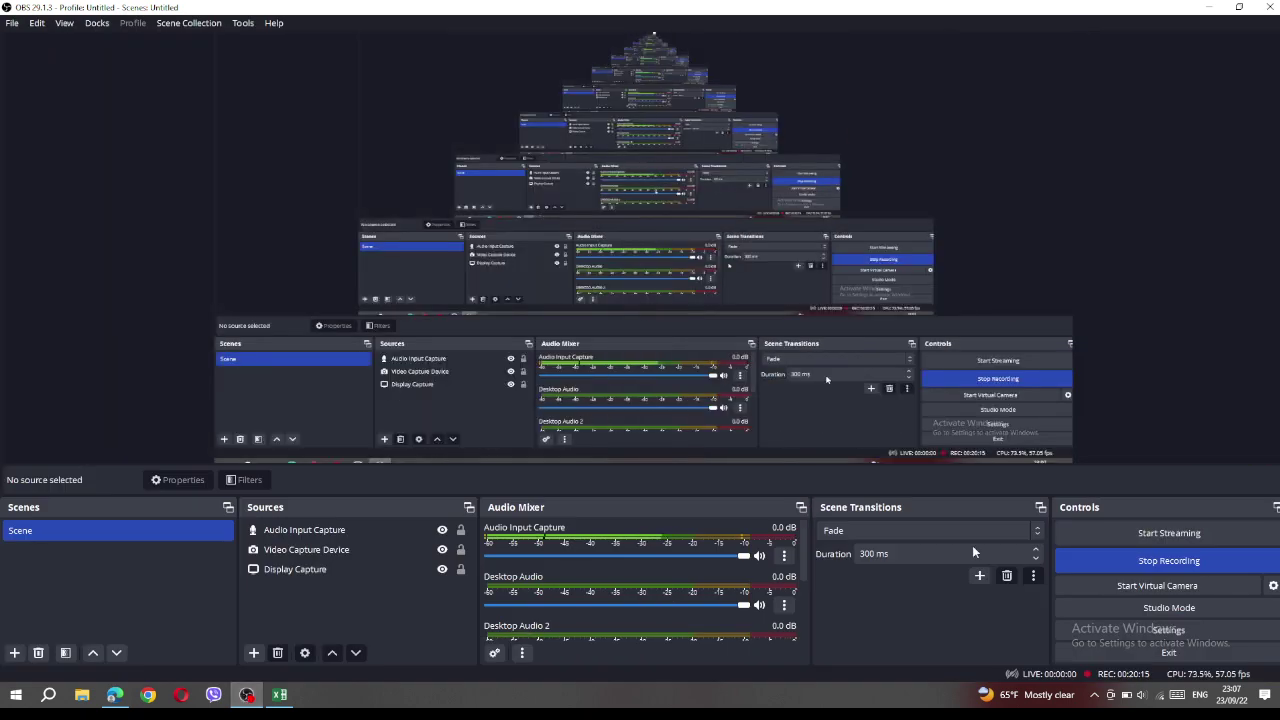